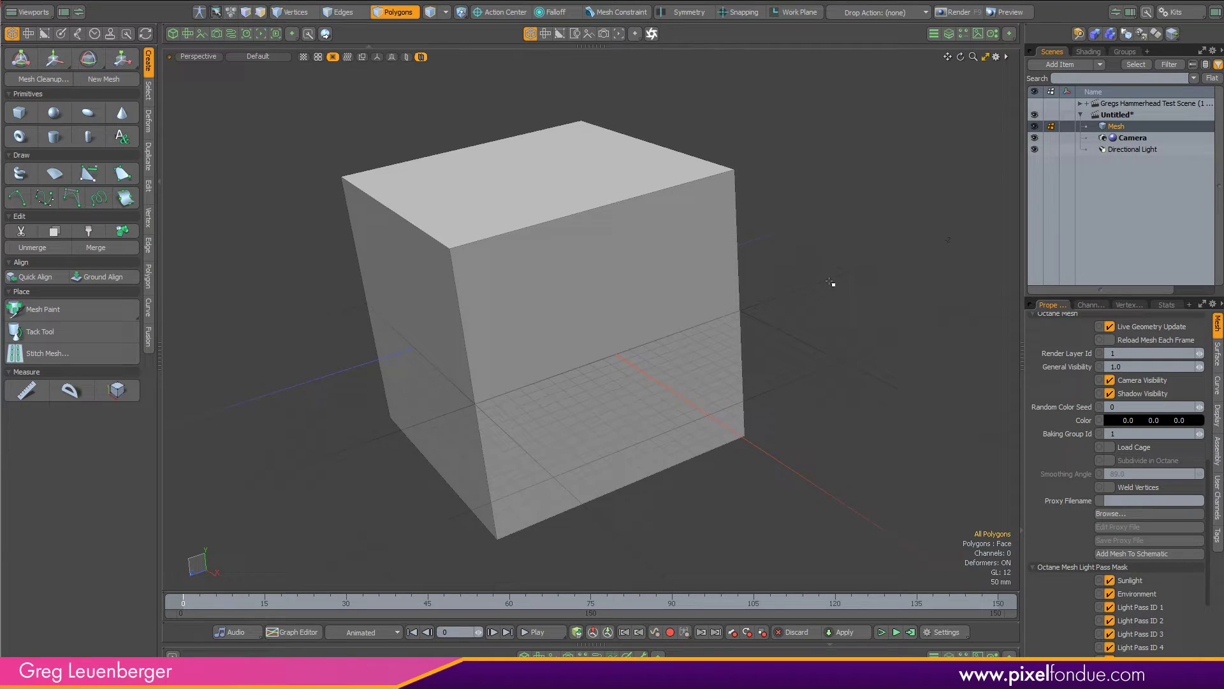
- Select all polygons of the cube and subdivide them twice into a rounded ball
double_click(599, 322)
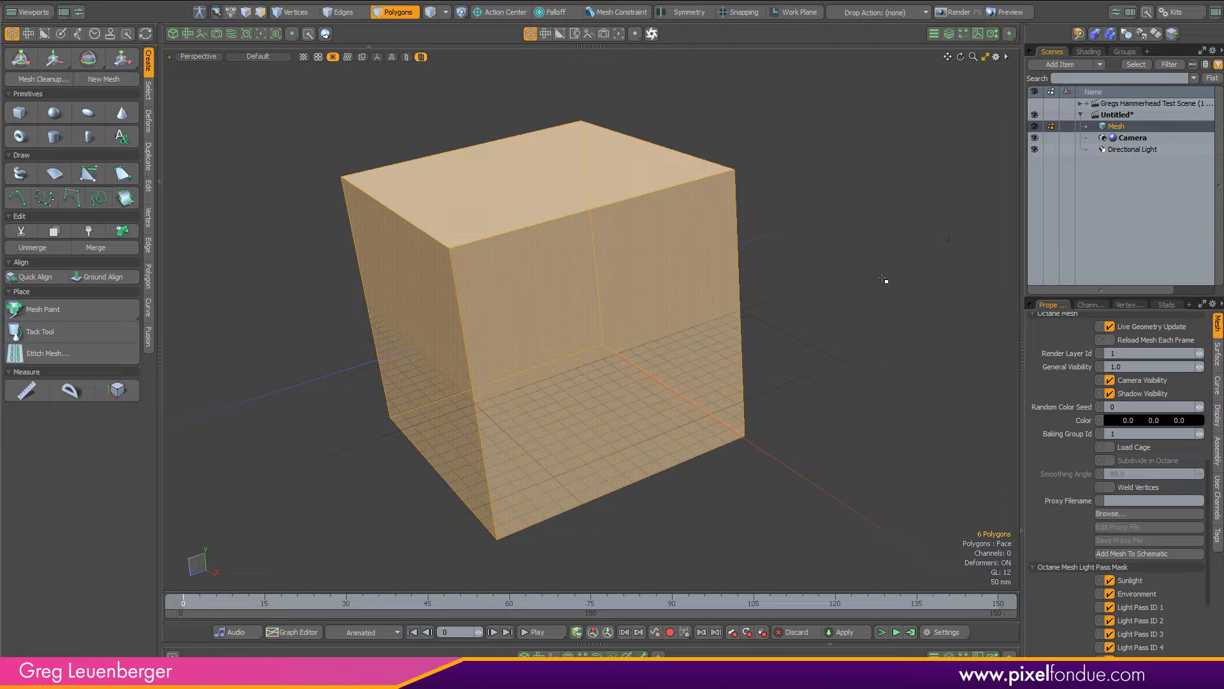
key("d")
key("d")
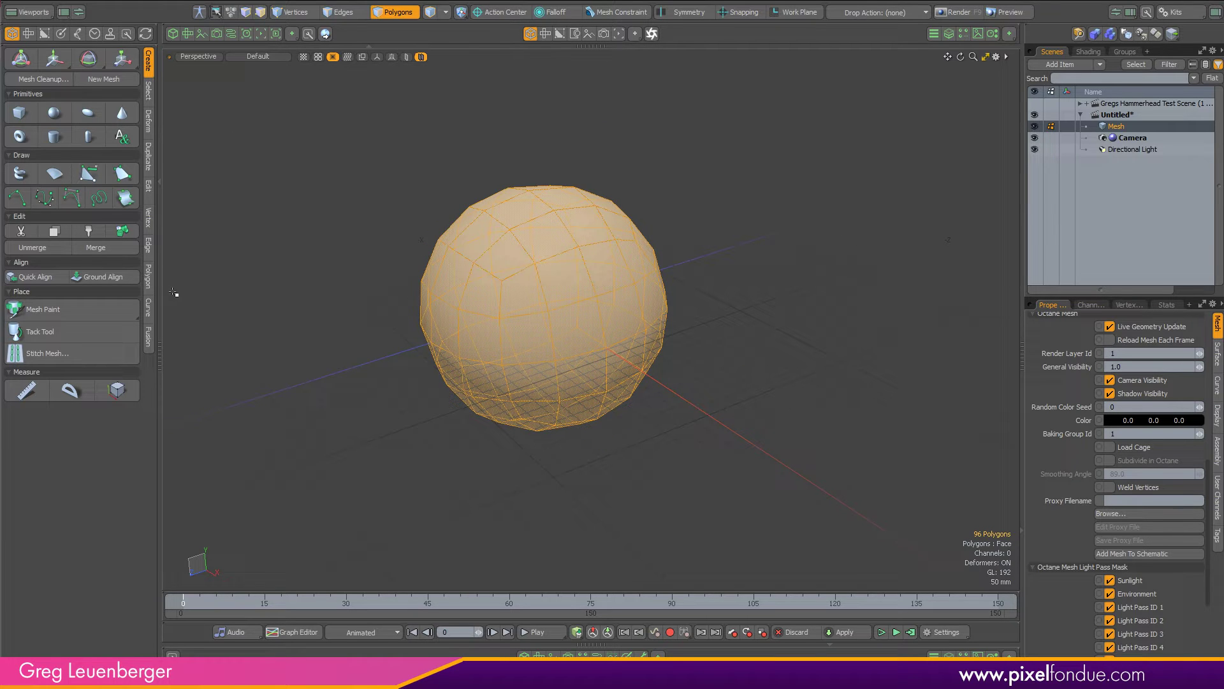
- Apply the Spike tool to all polygons of the ball, pulling long outward spikes, and drop the tool
left_click(149, 271)
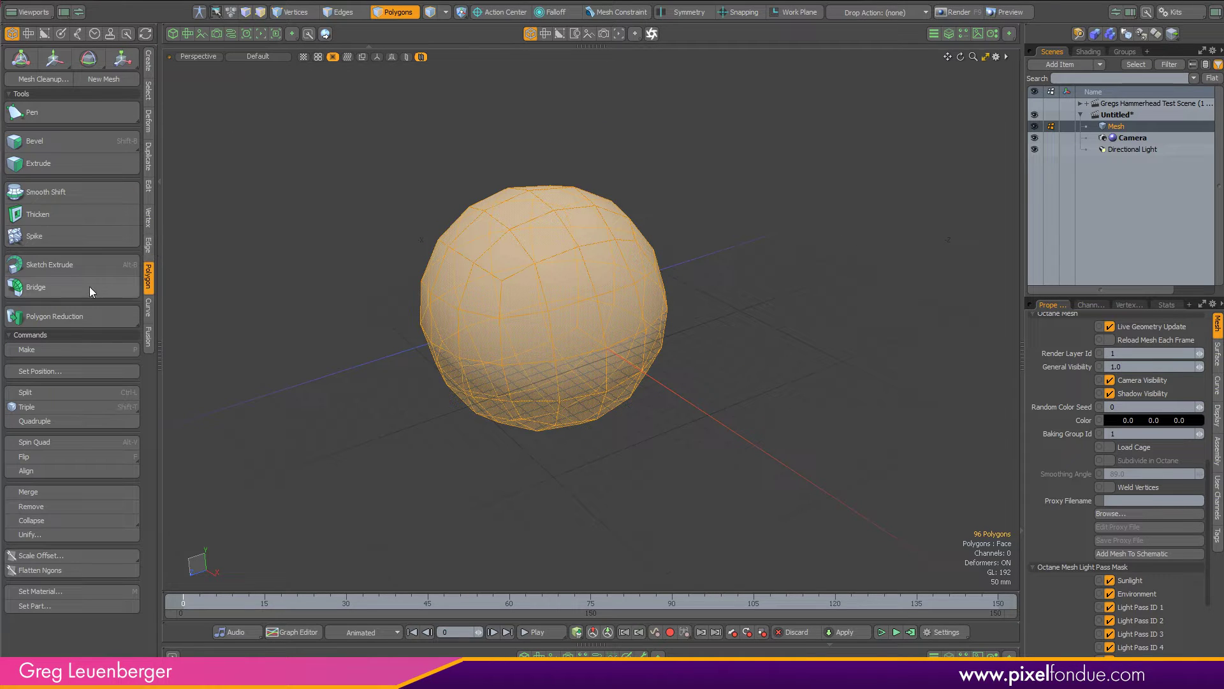
left_click(79, 233)
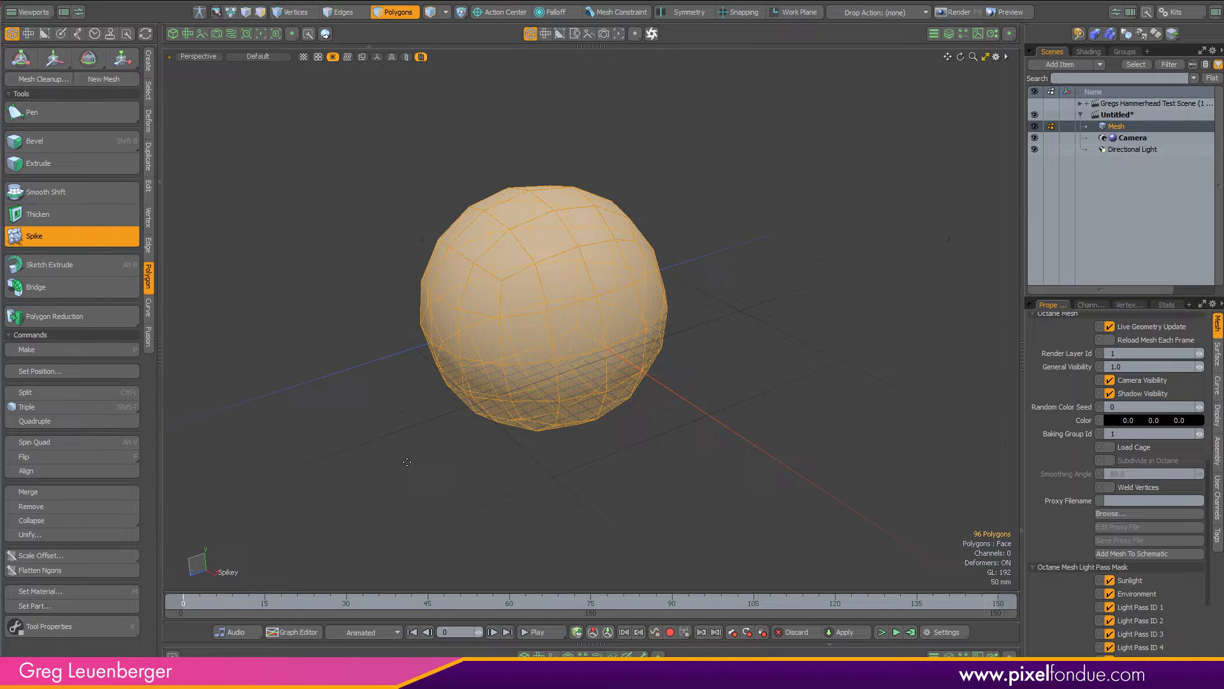
left_click_drag(187, 284, 382, 284)
left_click_drag(791, 454, 833, 449)
scroll(862, 454, "down", 2)
key("q")
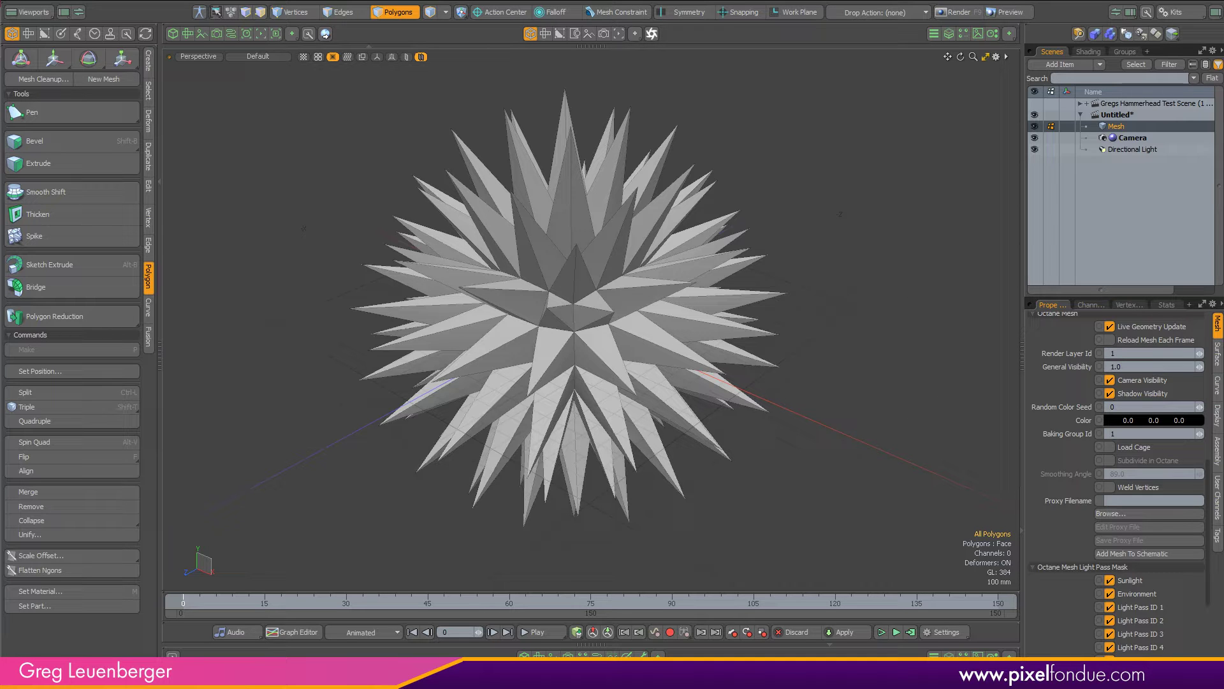
left_click_drag(774, 470, 821, 426, "alt")
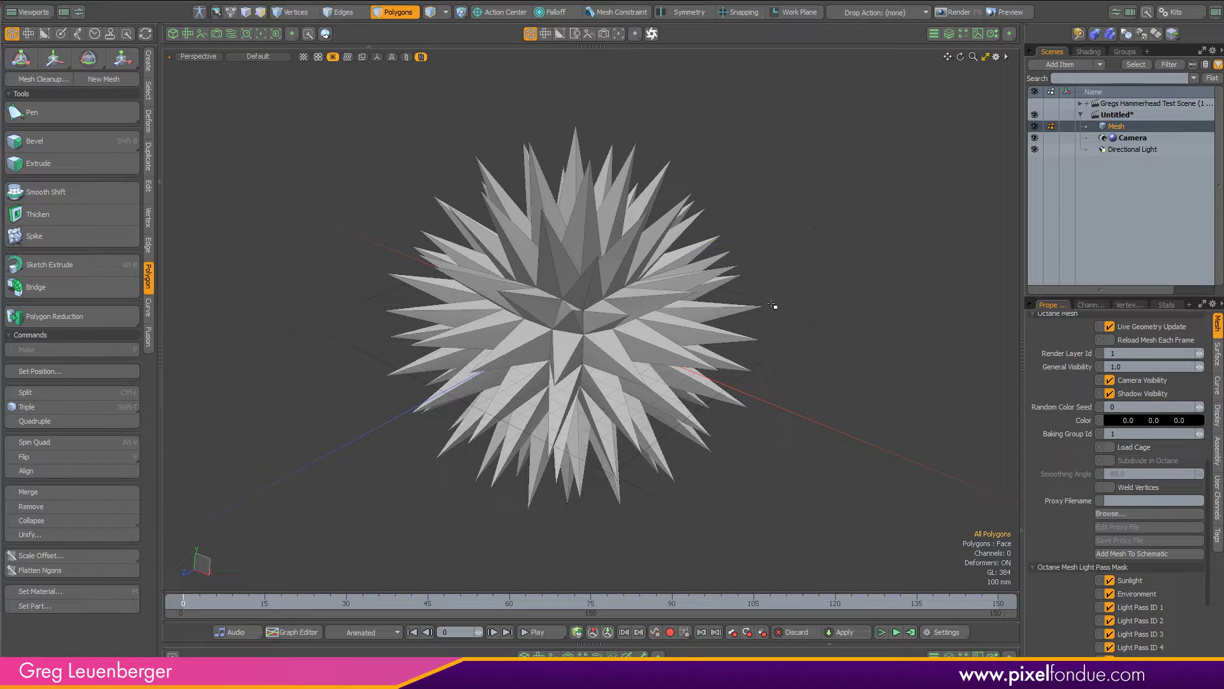
left_click_drag(816, 434, 868, 383, "alt")
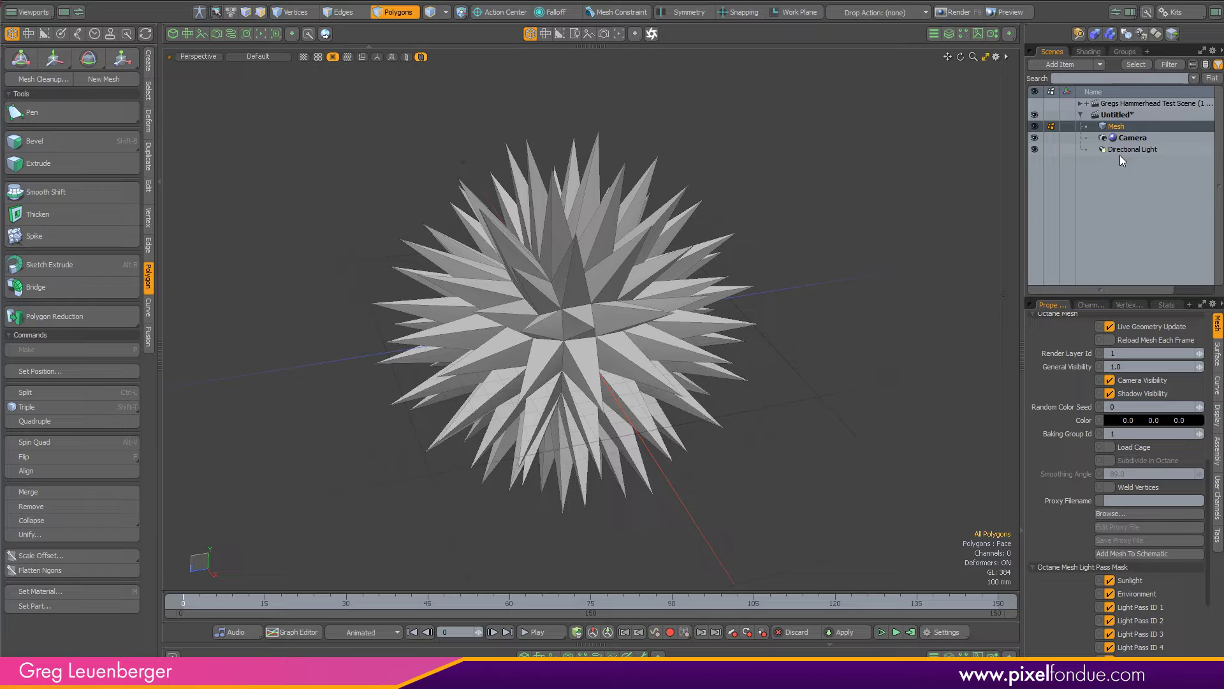
- Rename the Mesh item to "star thing"
double_click(1116, 126)
type("star ")
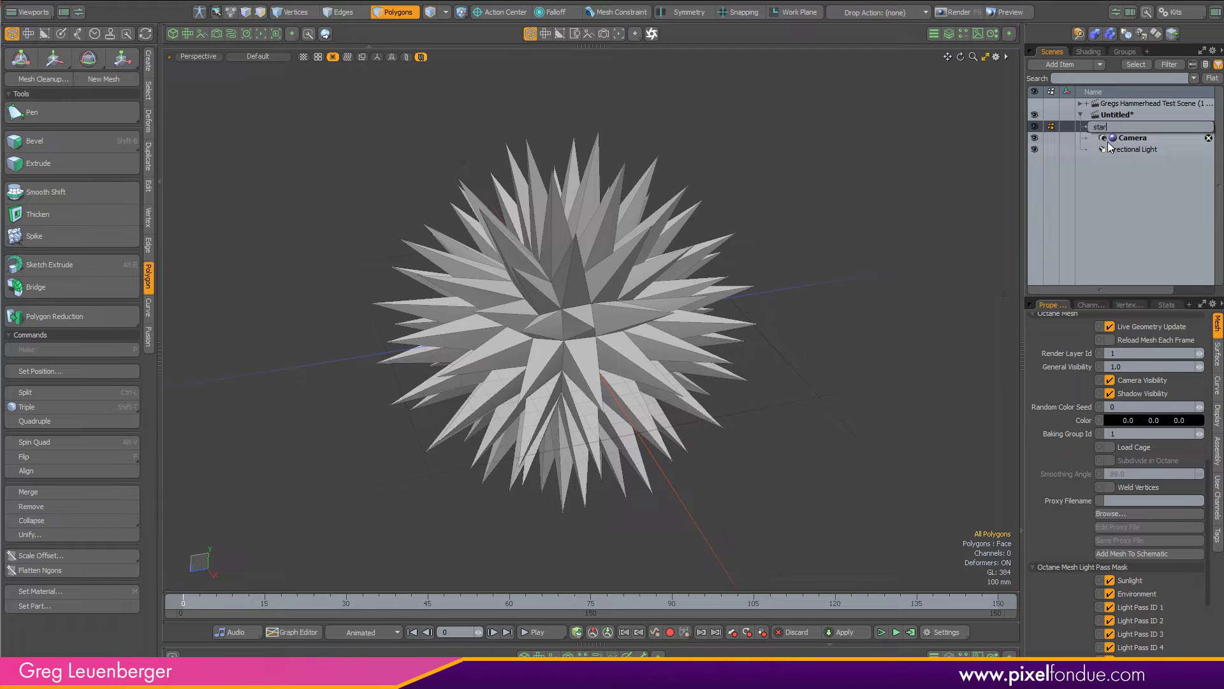
type("thing")
key("Return")
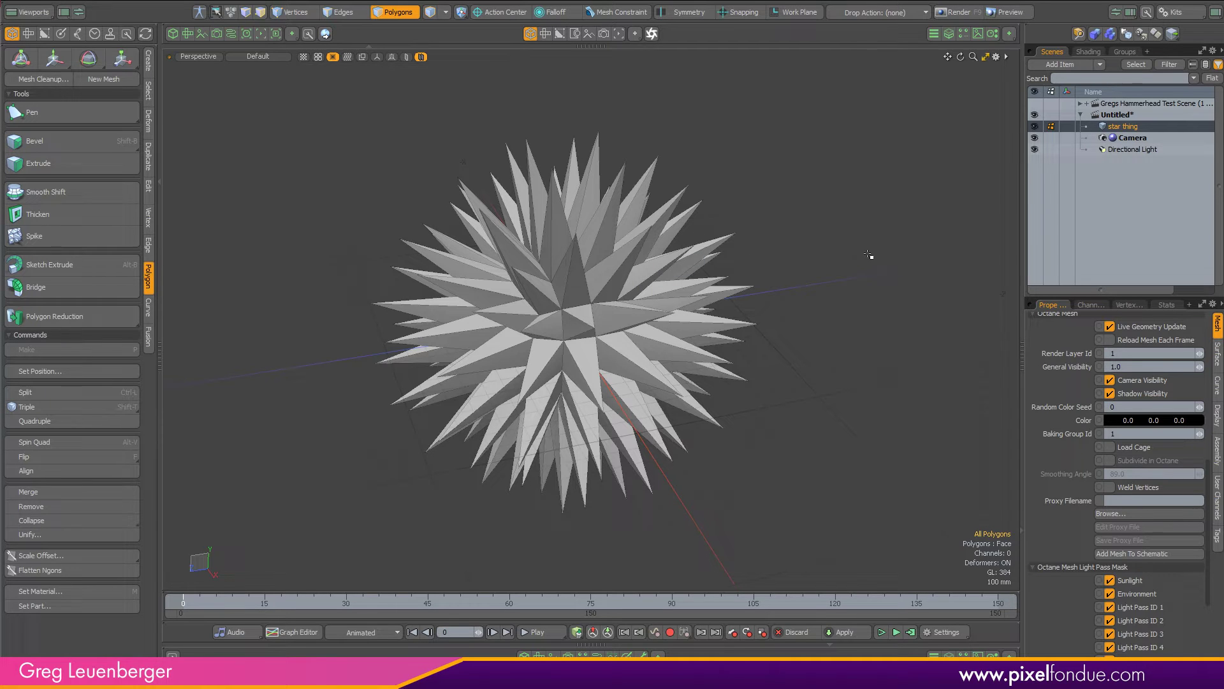
- Switch to item selection mode and select the star thing mesh as an item
key("5")
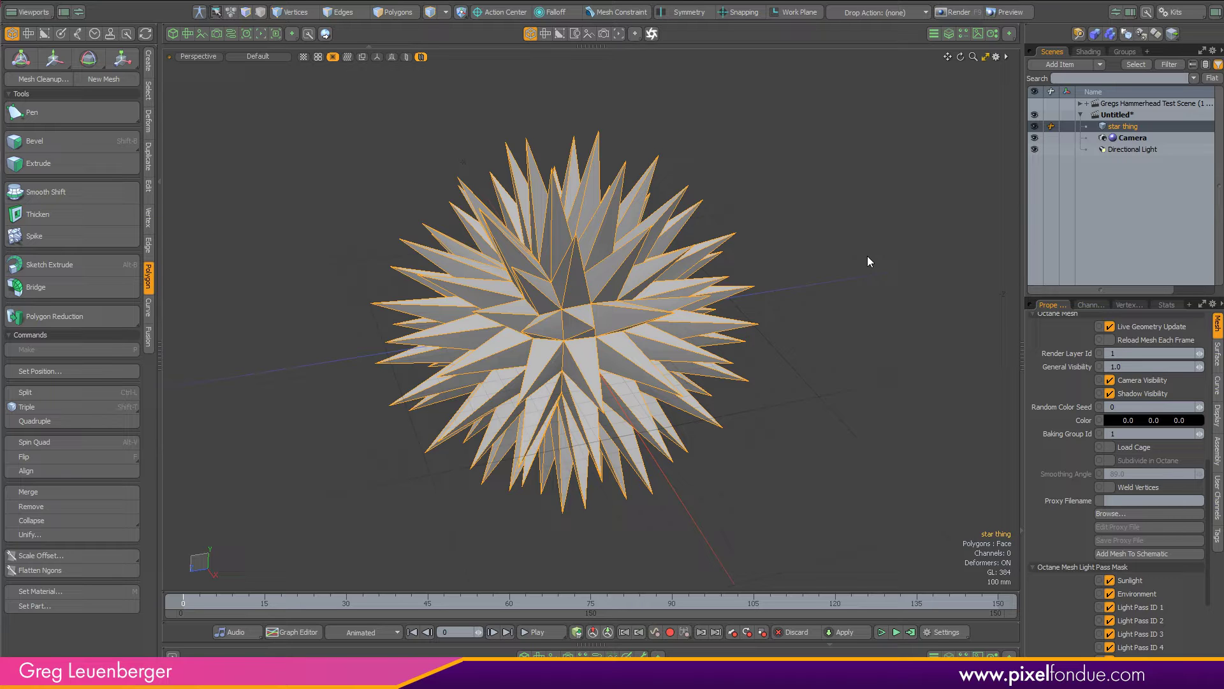
left_click(813, 308)
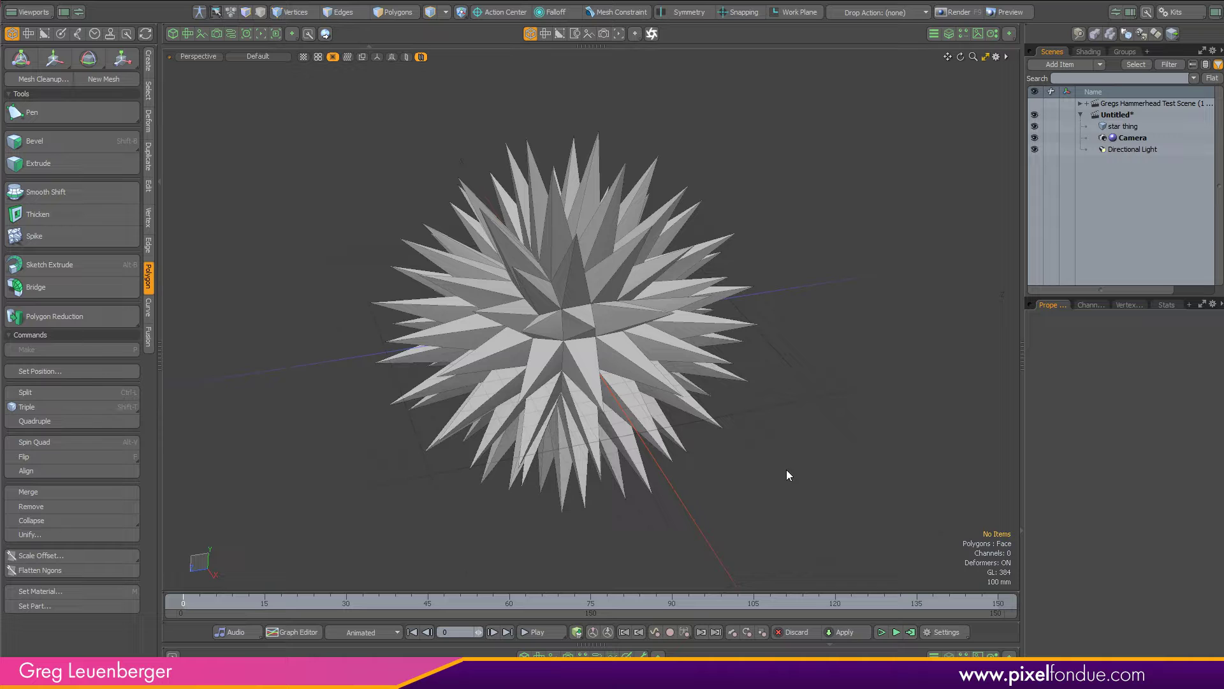
left_click(588, 366)
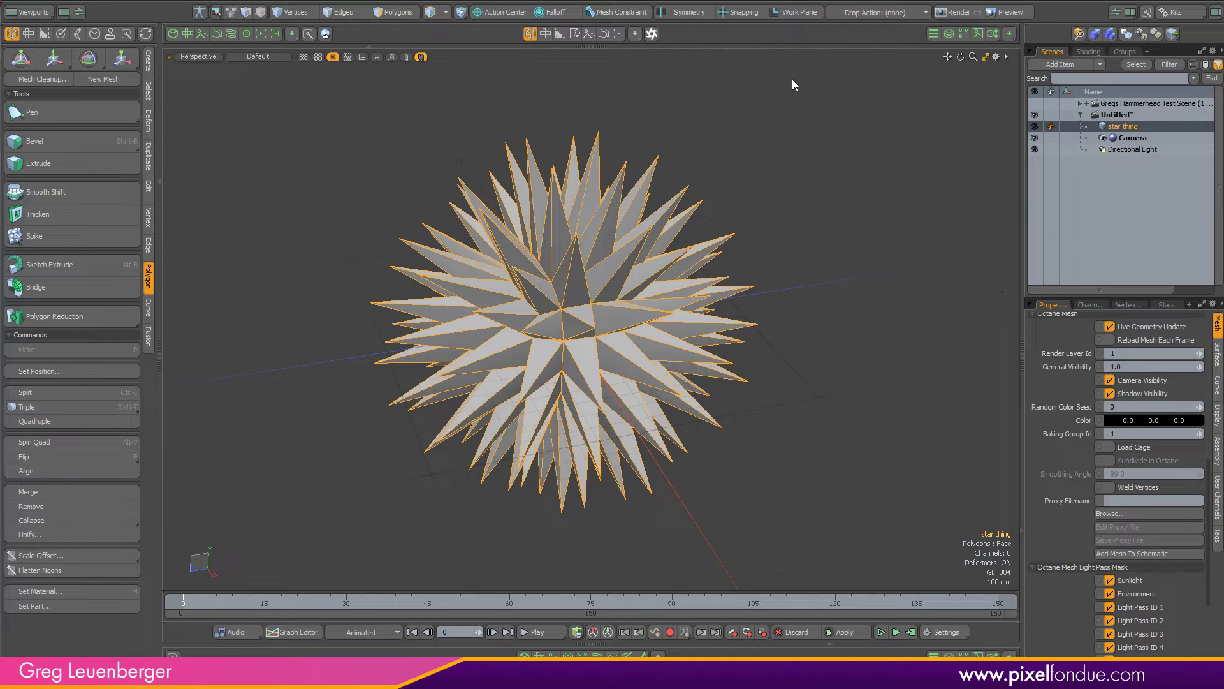
- Open the OctaneRender viewport, enlarge it by narrowing the 3D view, start the live render and deselect the mesh
left_click(652, 33)
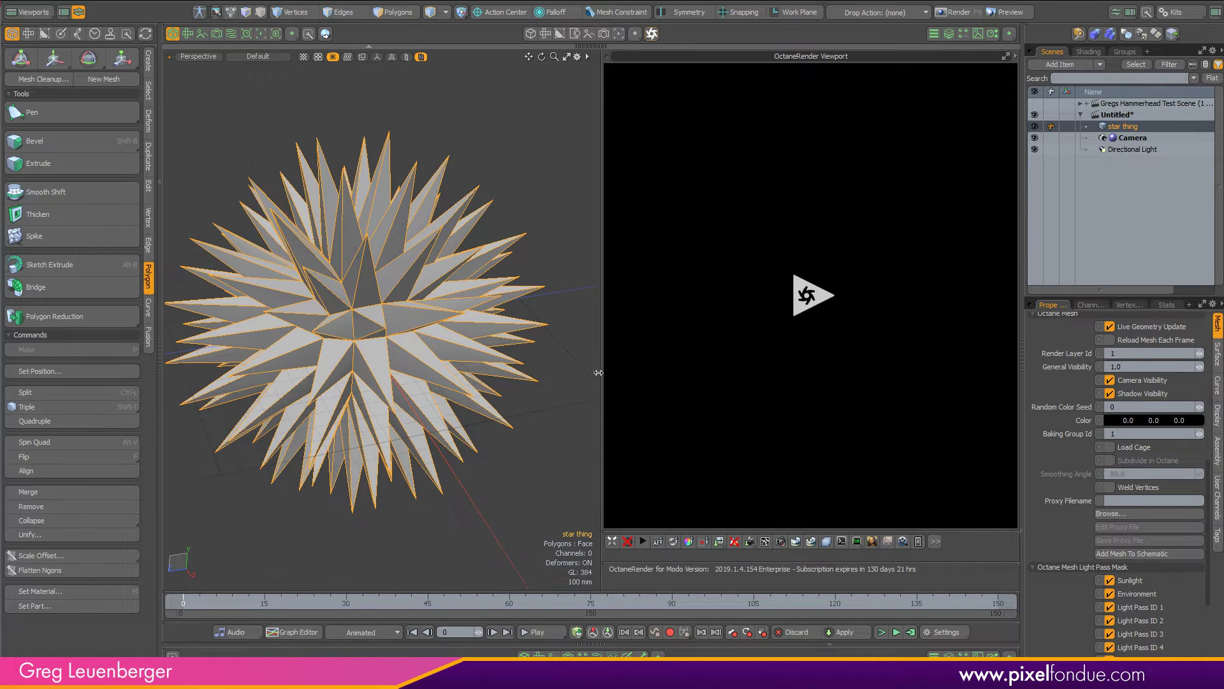
left_click_drag(599, 370, 418, 483)
left_click_drag(361, 423, 331, 422, "ctrl+alt")
left_click(366, 495)
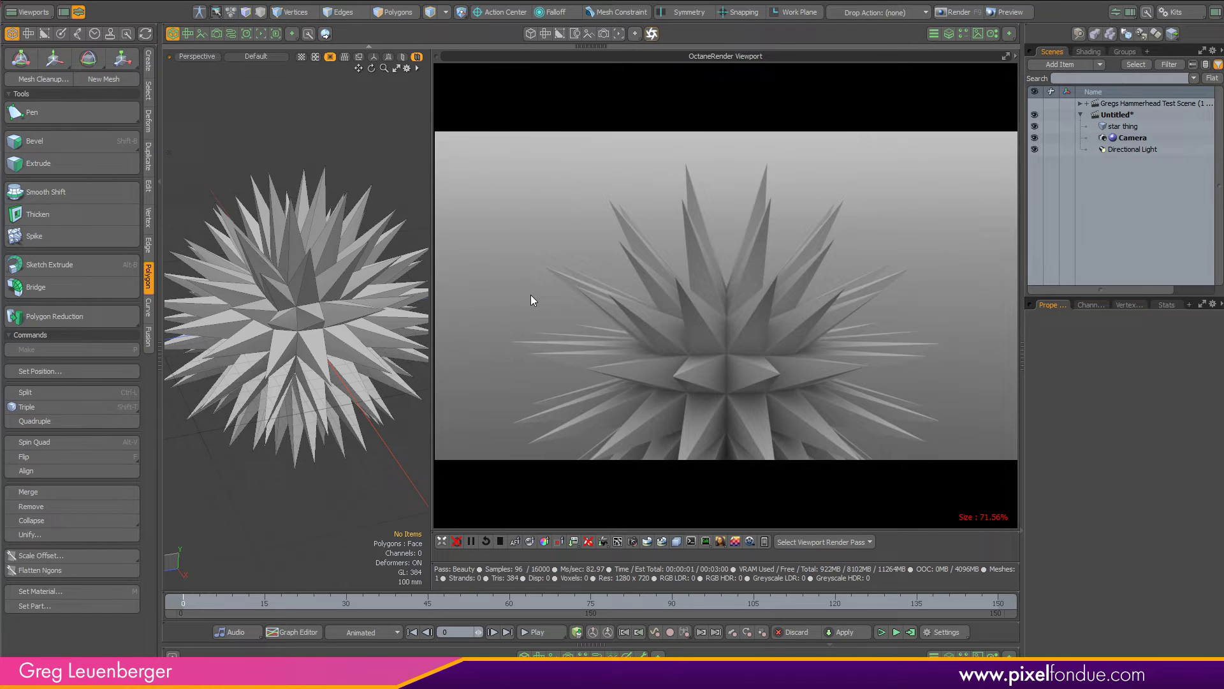
- Set the 3D view to look through the render camera and pull it back to fit the star mesh
left_click_drag(324, 369, 281, 387, "ctrl+alt")
key("ctrl+space")
left_click(300, 385)
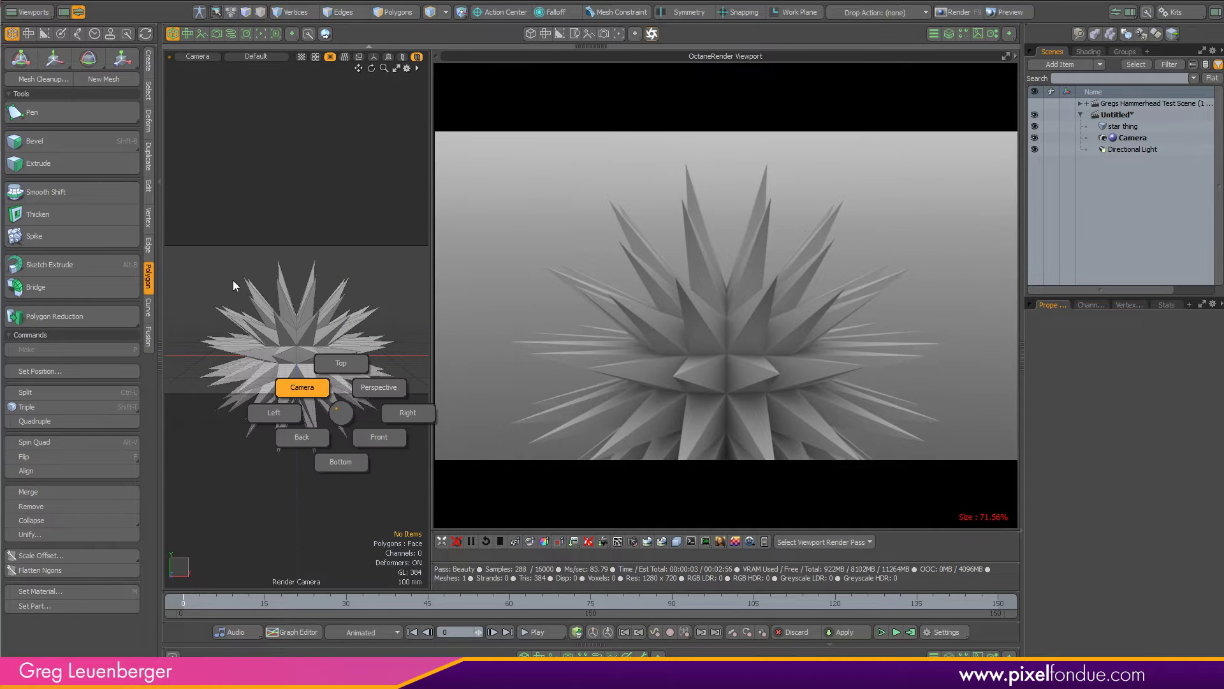
scroll(342, 303, "down", 3)
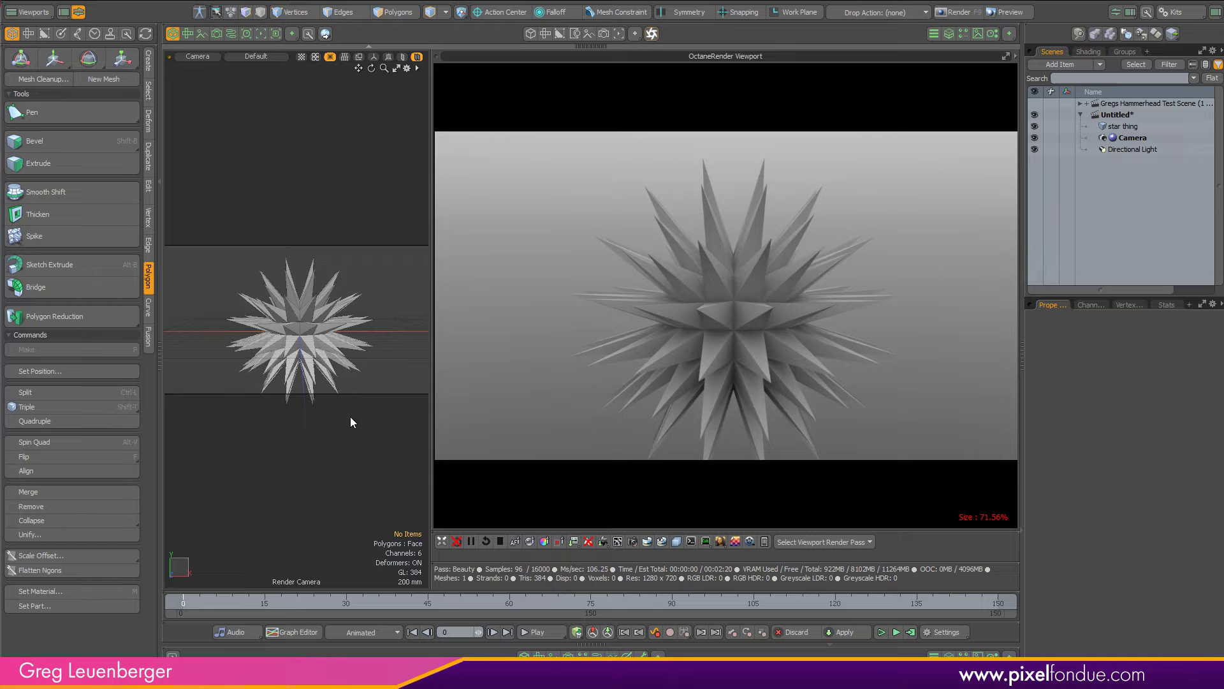
- Stop and restart the Octane render, pause it, check the Export Render options and orbit the camera around the star
left_click(501, 541)
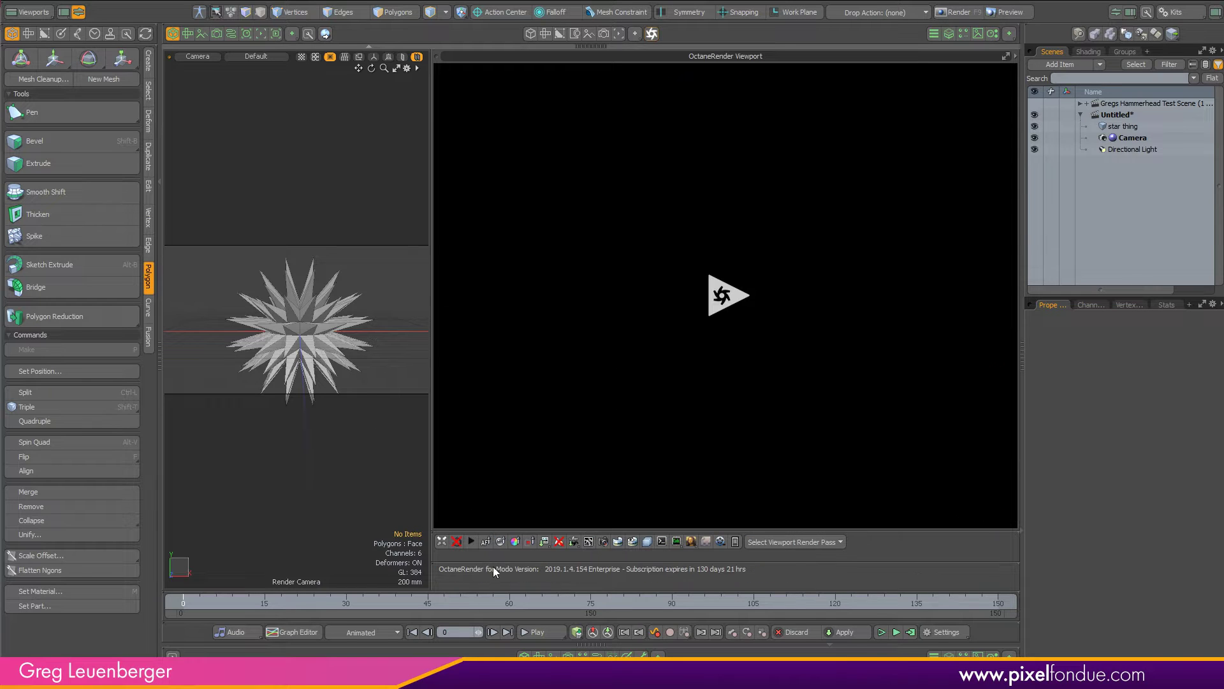
left_click(575, 543)
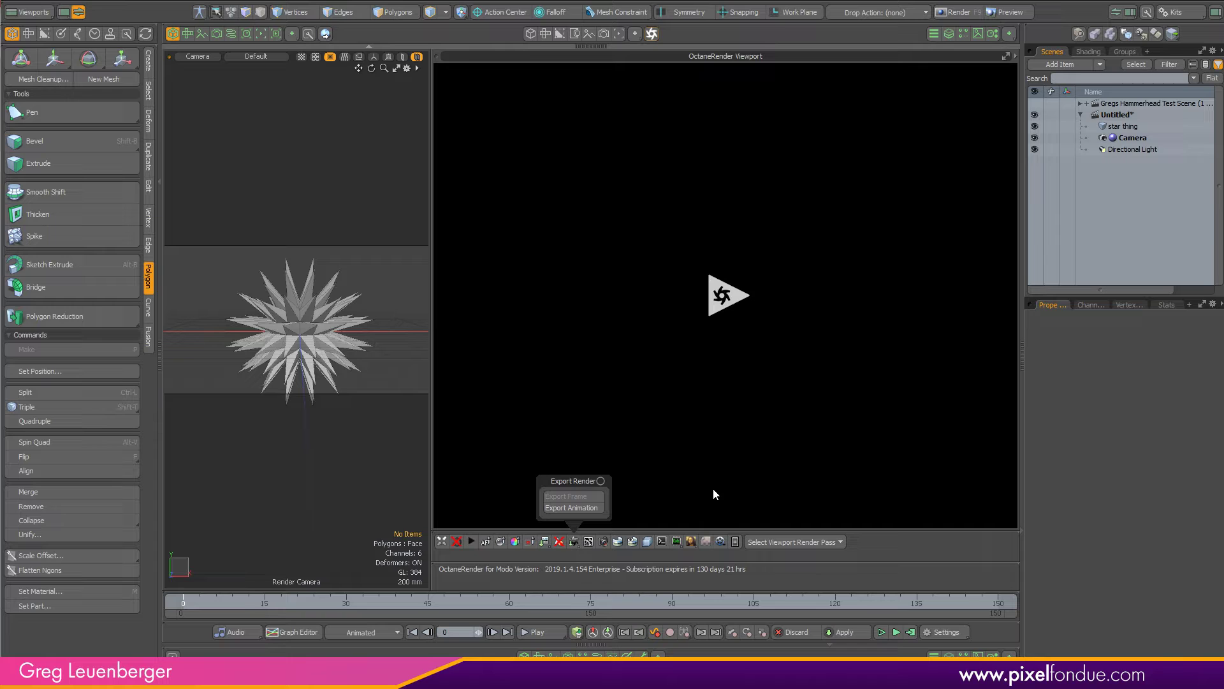
left_click(471, 540)
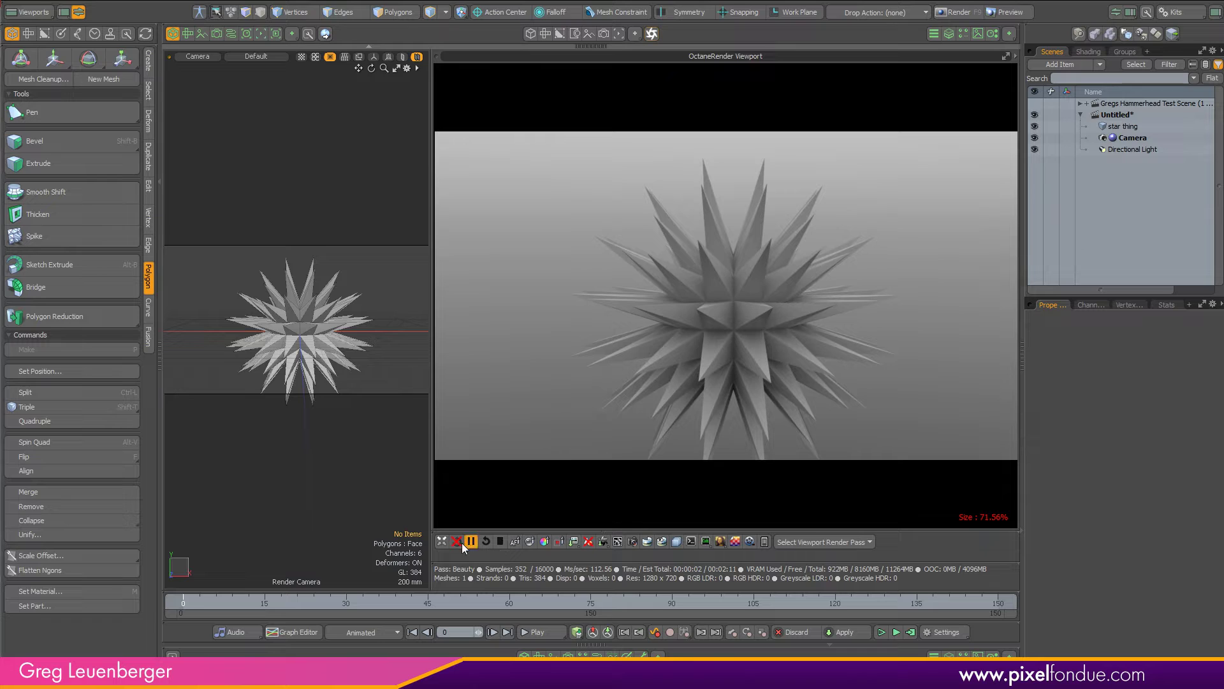
left_click(471, 541)
left_click(601, 540)
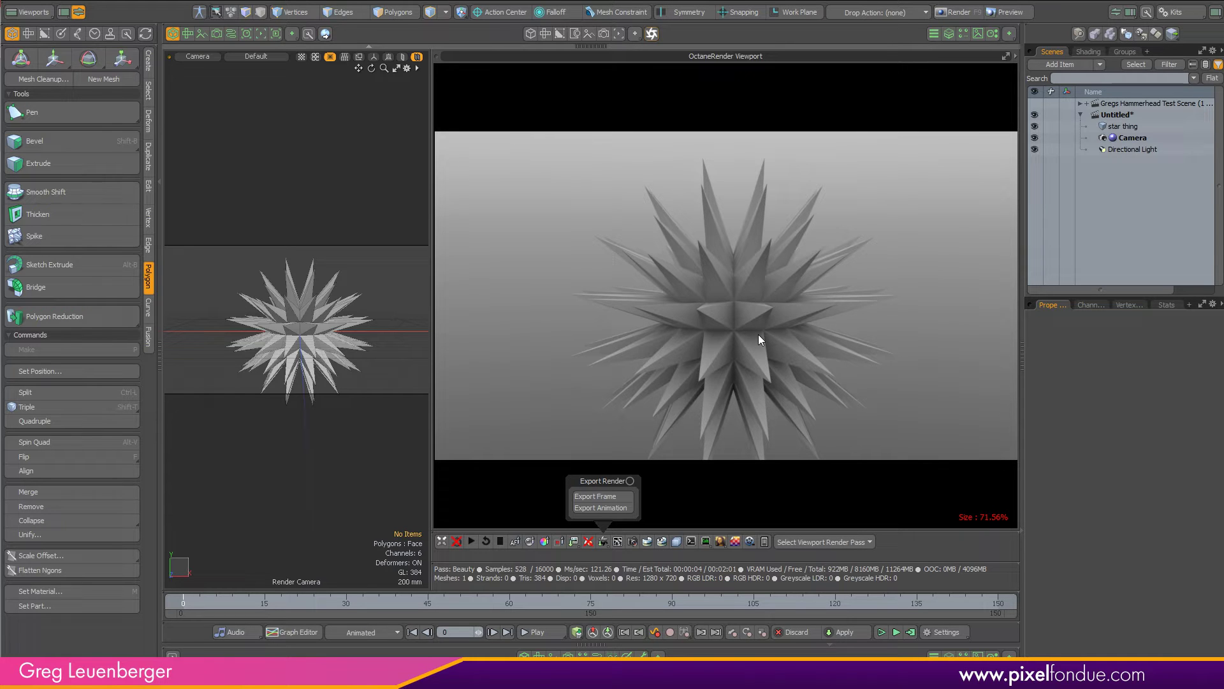
left_click_drag(357, 328, 286, 320, "alt")
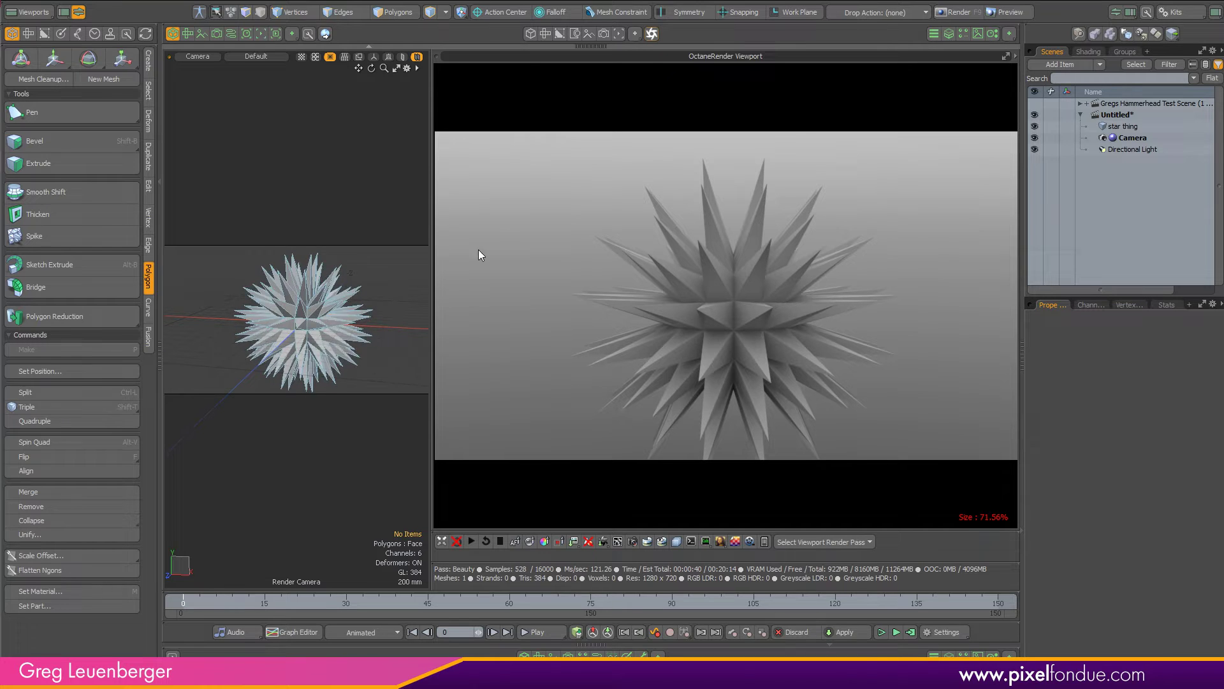
- Try to export the current frame in ORBX format over star thing.orbx in the Octane Proxies folder
left_click(603, 542)
left_click(581, 497)
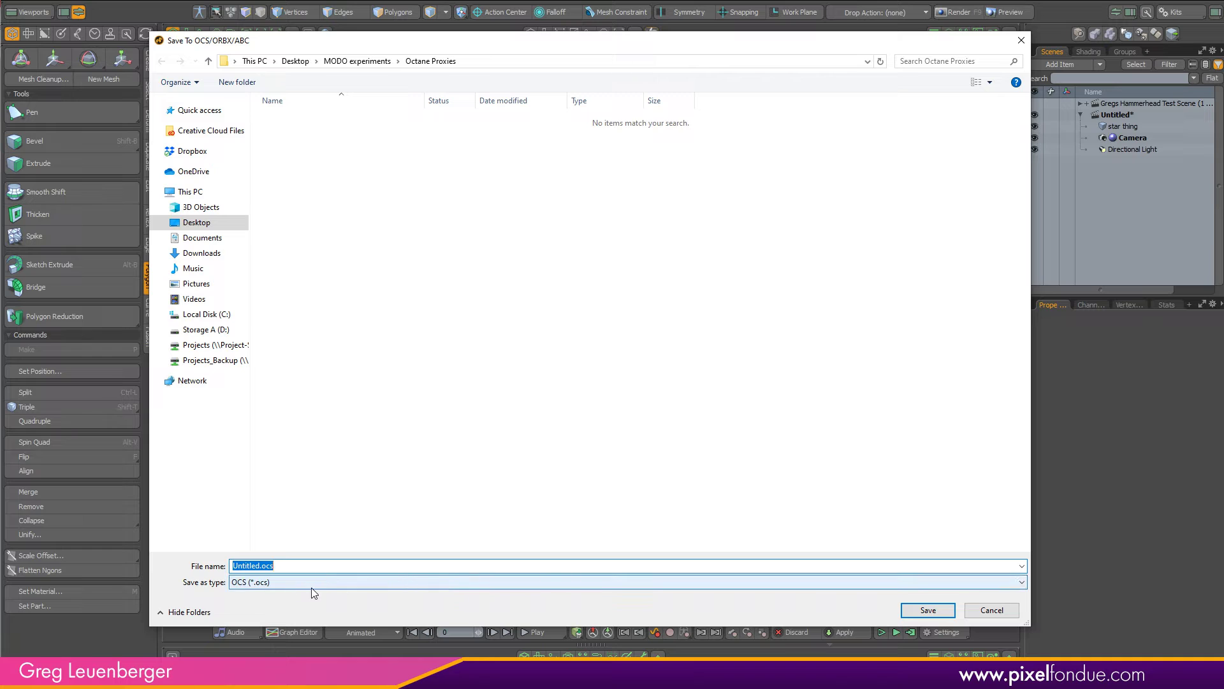
left_click(317, 581)
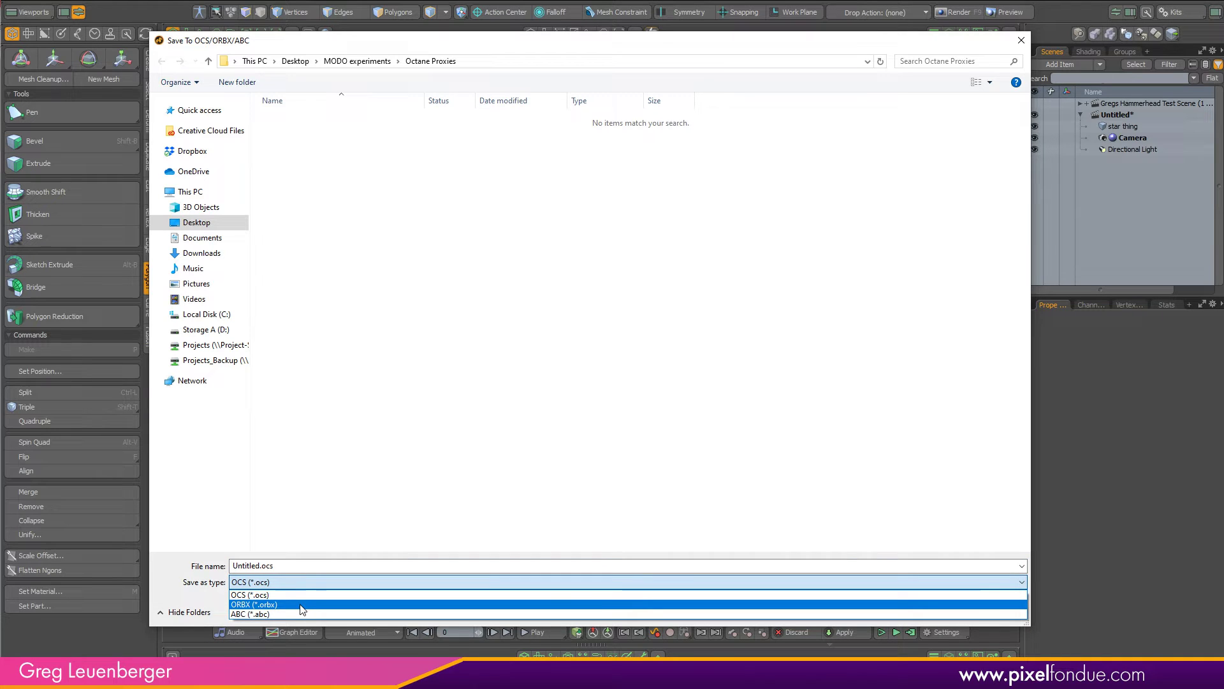
left_click(301, 605)
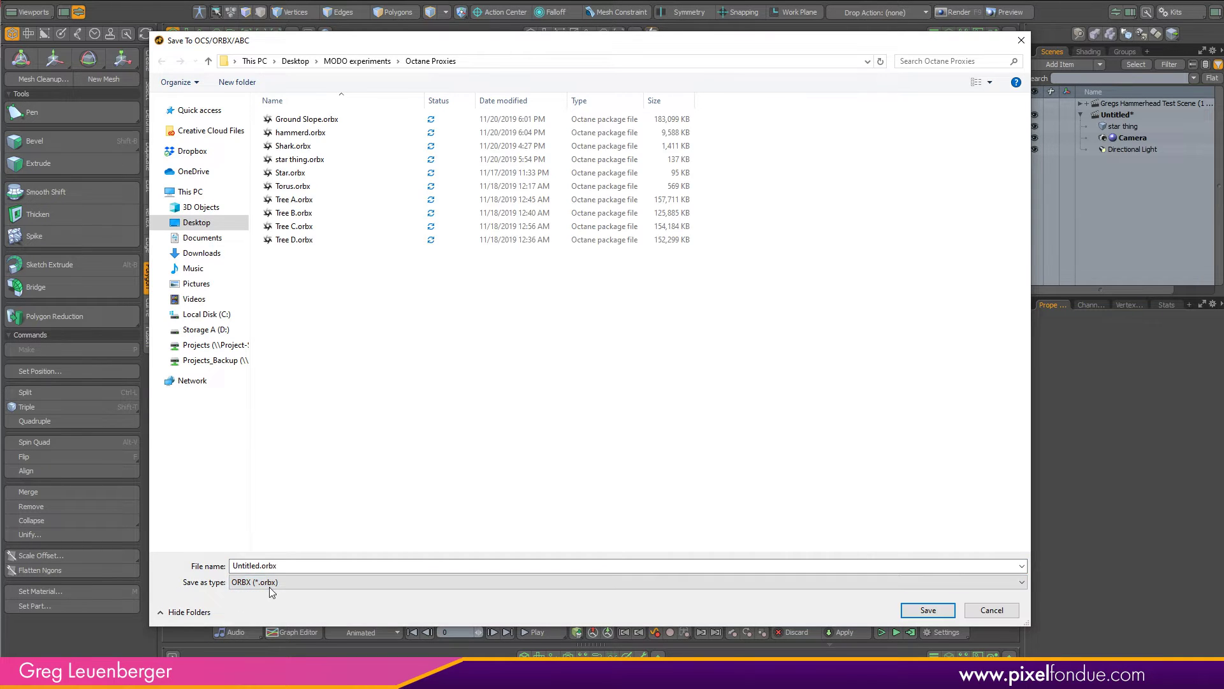
double_click(249, 566)
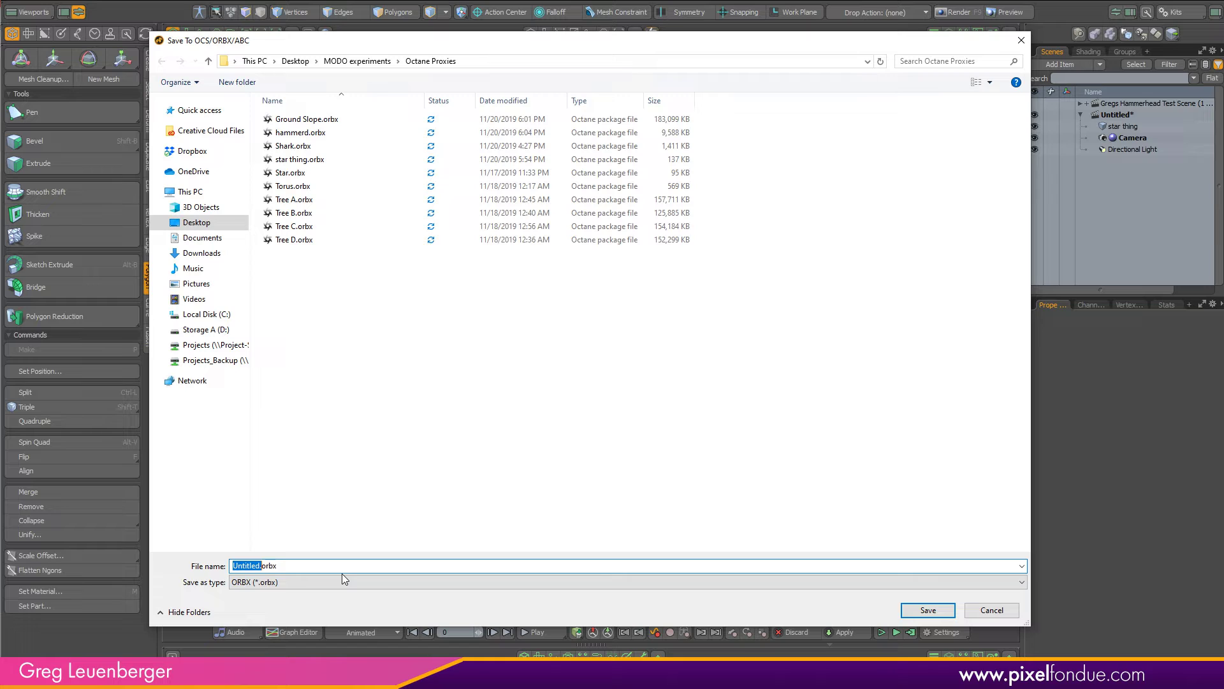
left_click(425, 160)
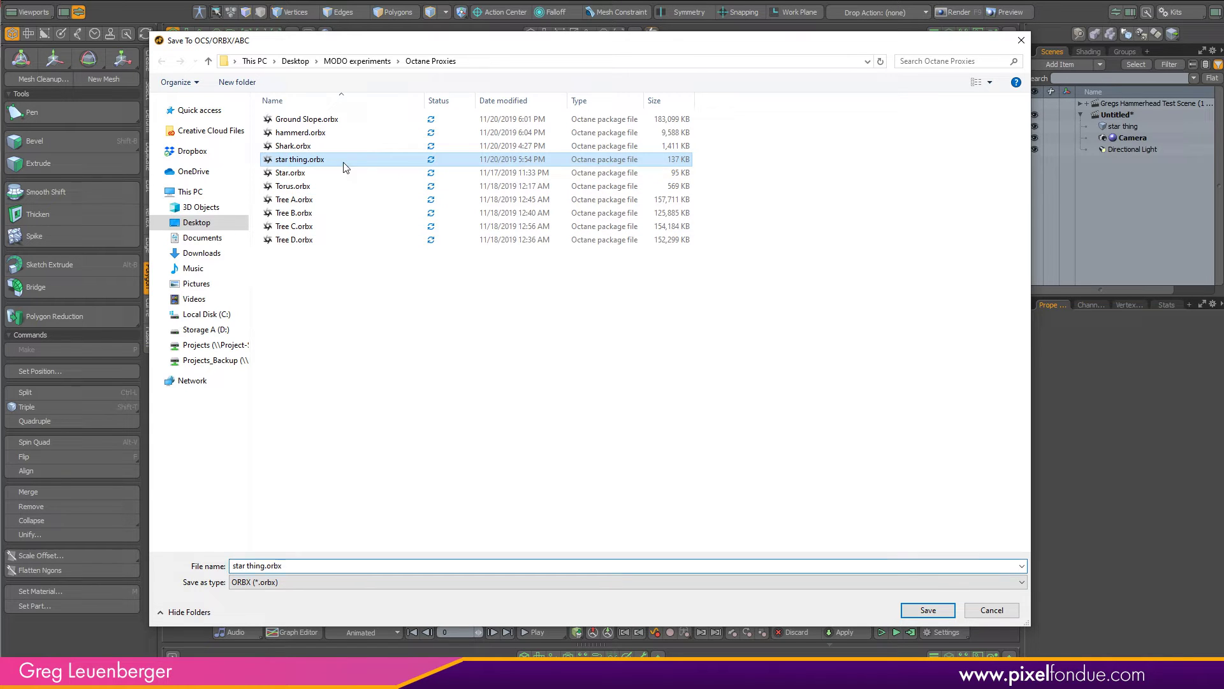
left_click(928, 611)
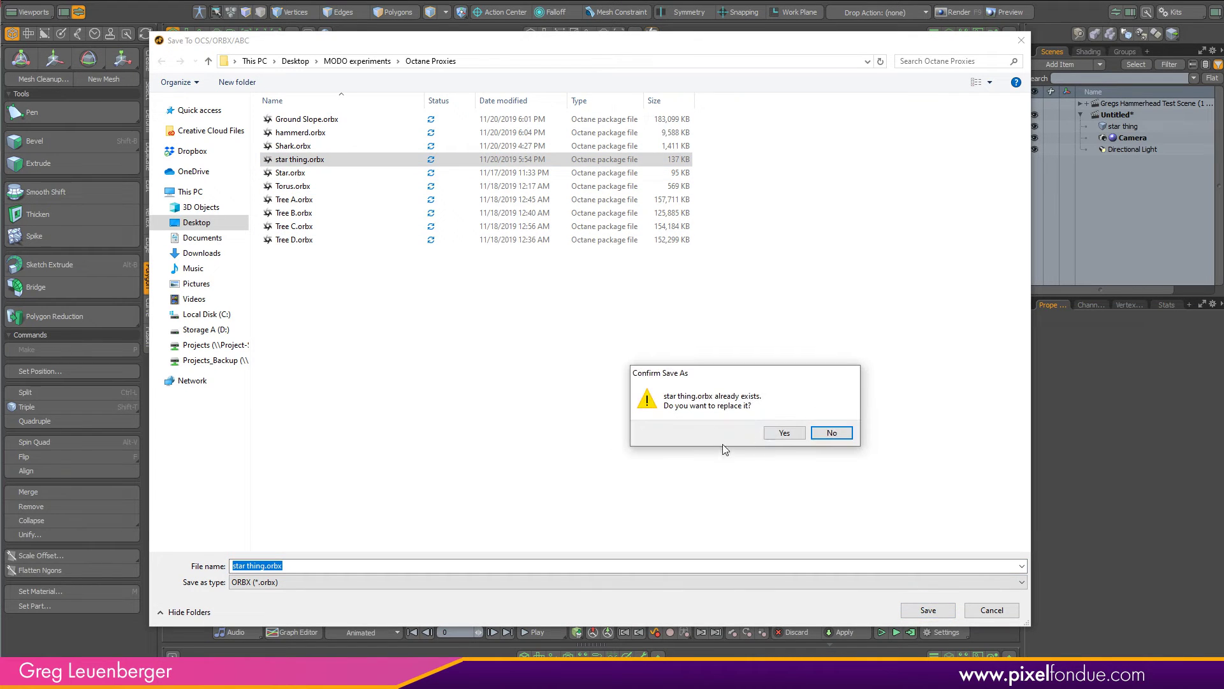
left_click(846, 430)
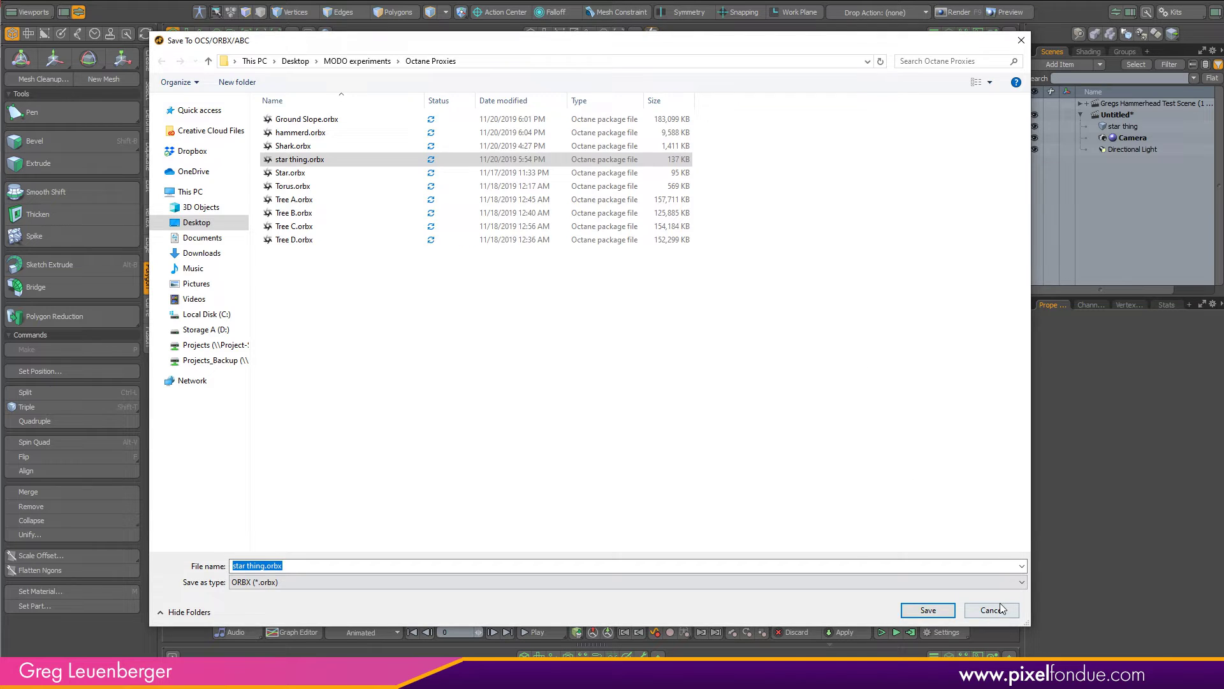
left_click(999, 609)
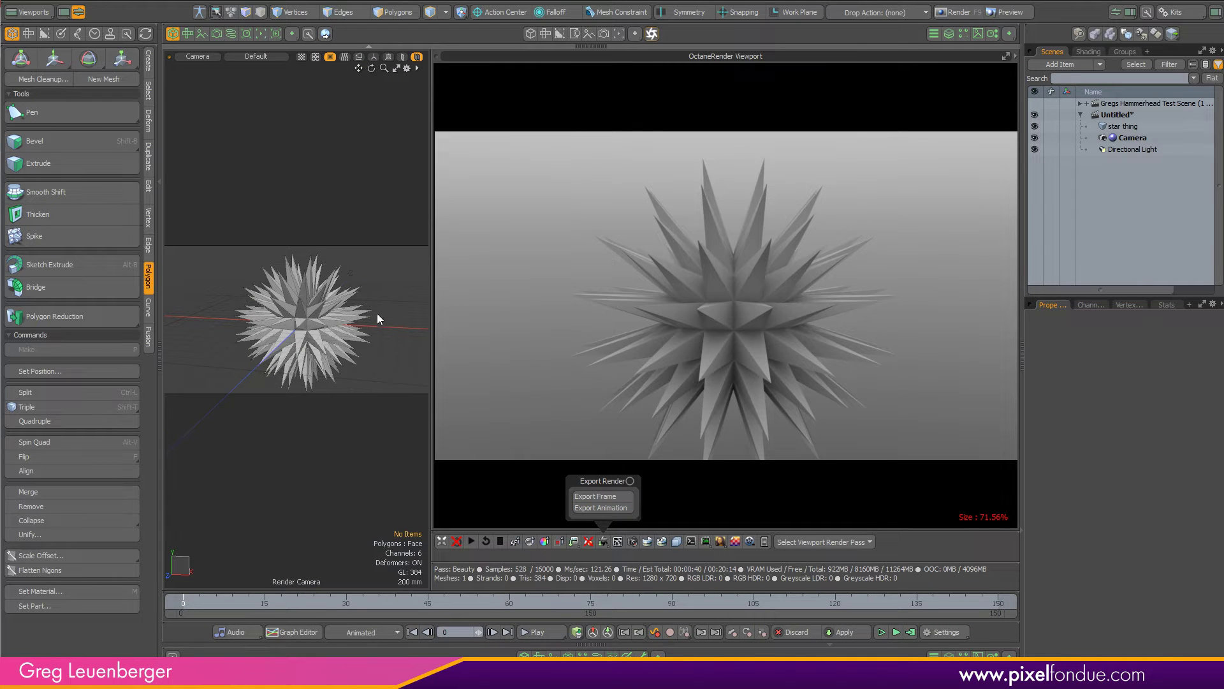
- Create an item mask for the star thing mesh and dismiss the resulting message
left_click(328, 327)
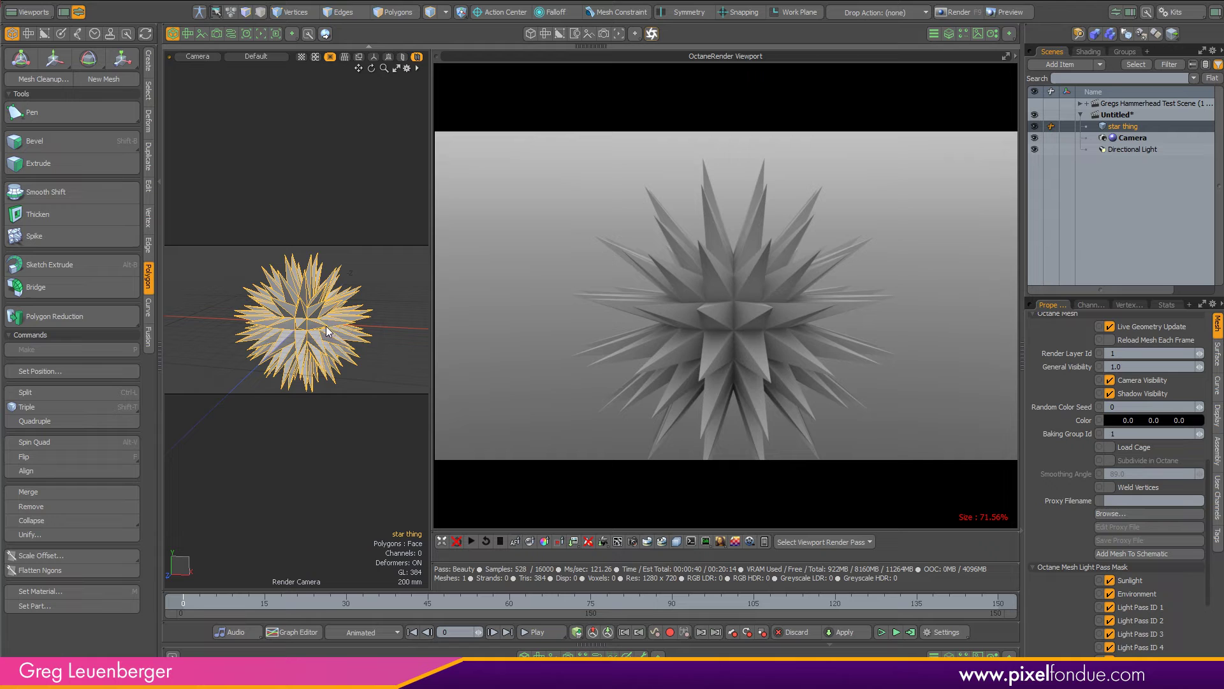
right_click(328, 326)
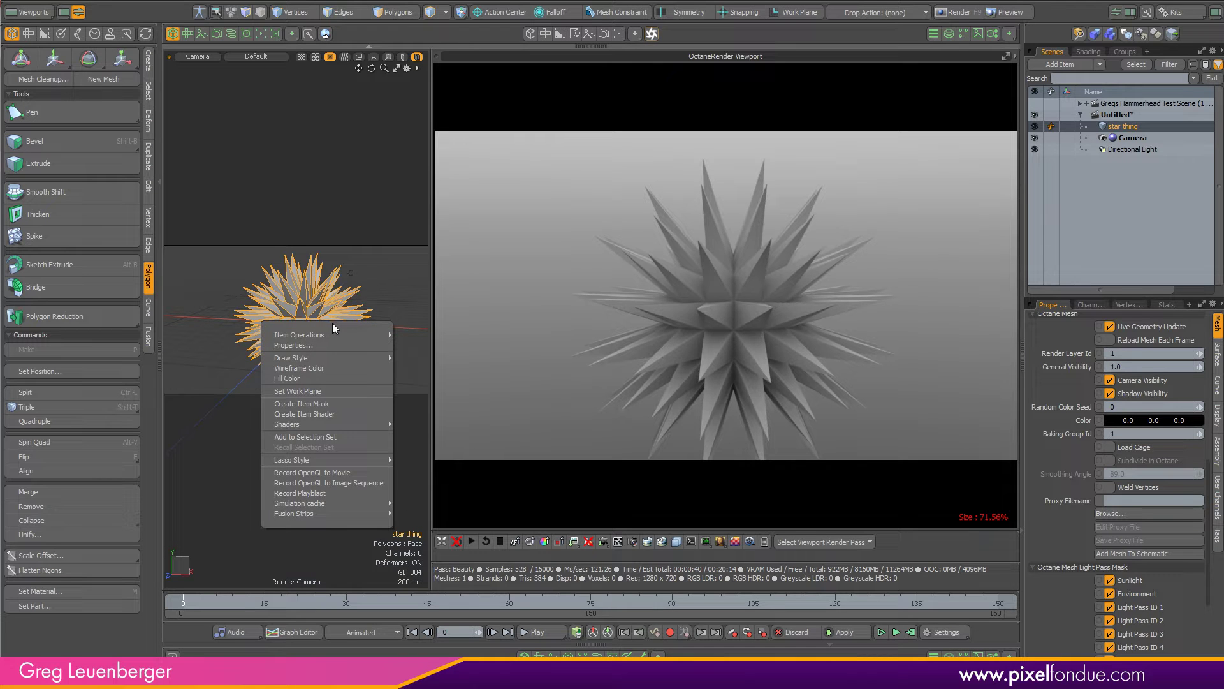
left_click(314, 403)
left_click(653, 506)
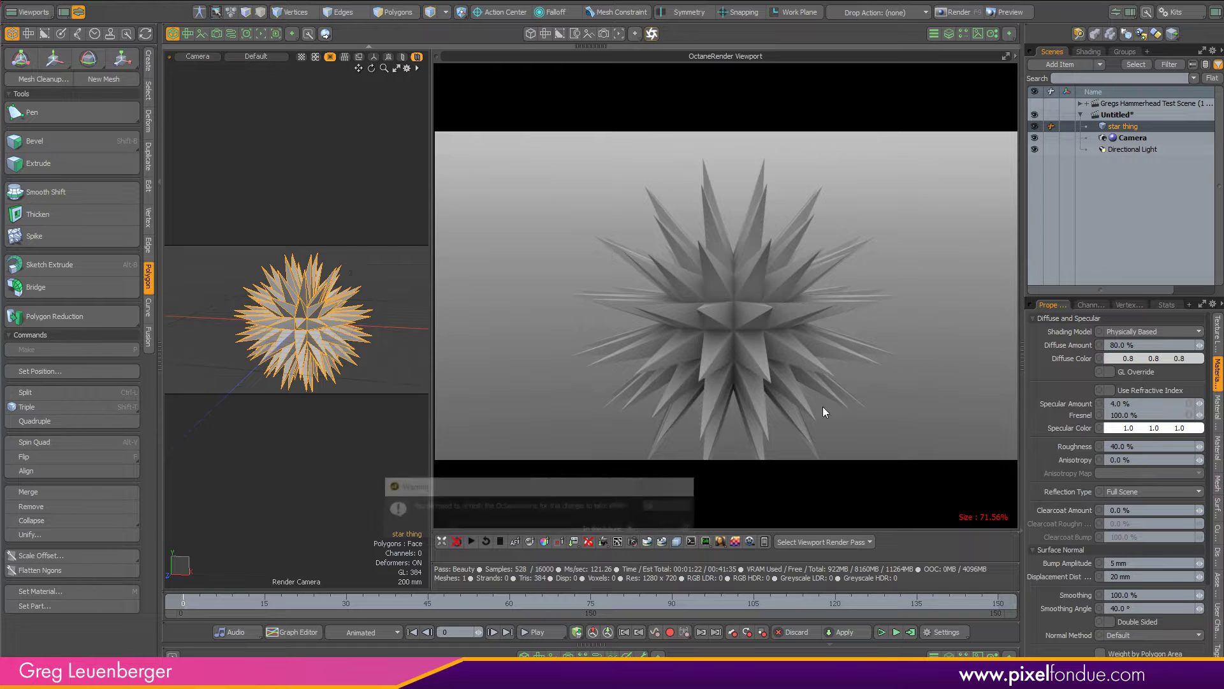
- Show the Shader Tree and set the star thing material's diffuse color to bright red, RGB 0.99, 0.0, 0.26
left_click(1088, 52)
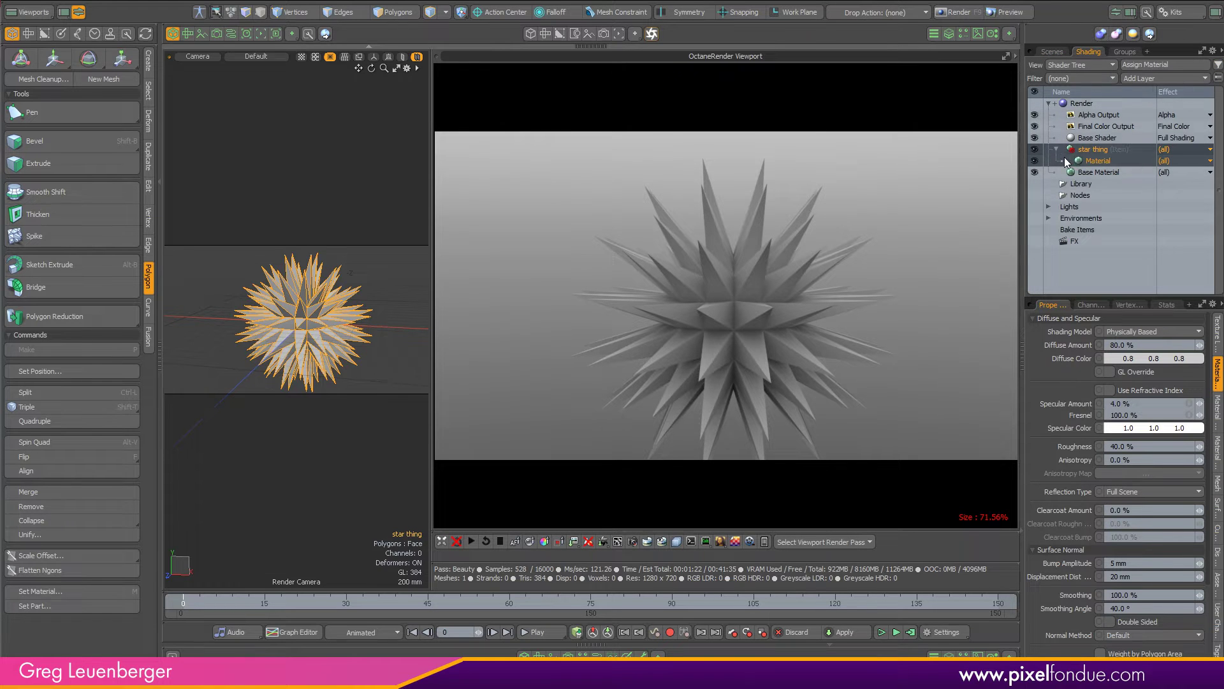
left_click(1113, 361)
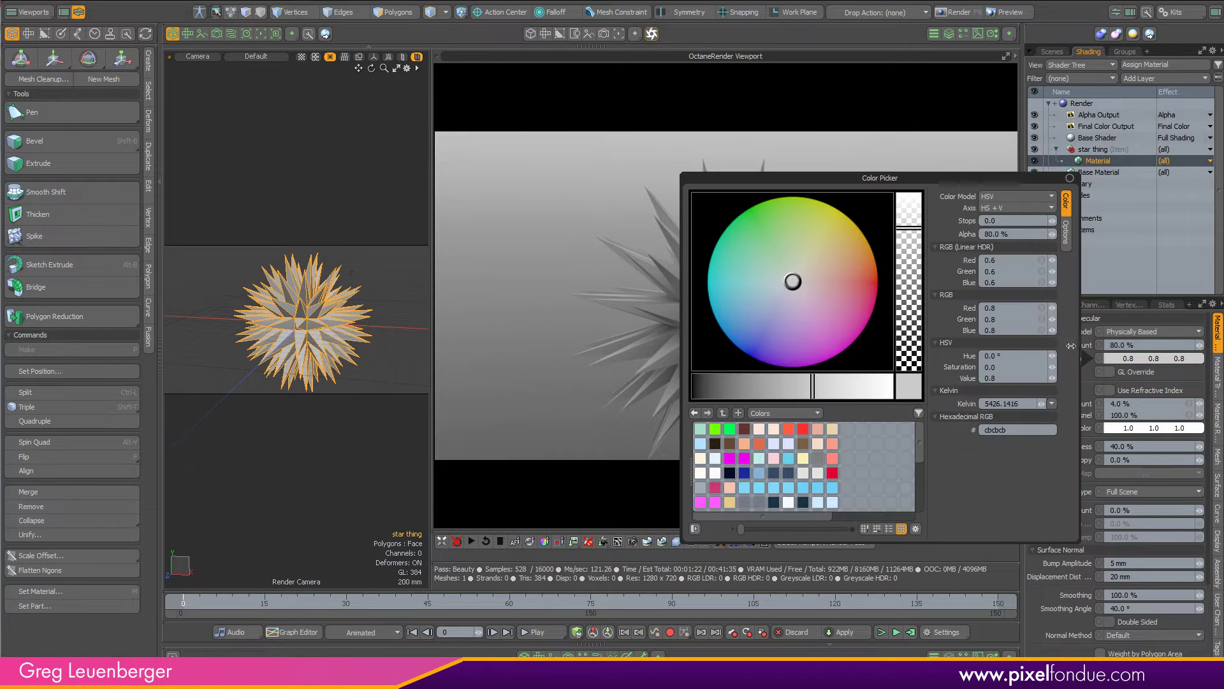
left_click(876, 291)
left_click_drag(839, 392, 890, 389)
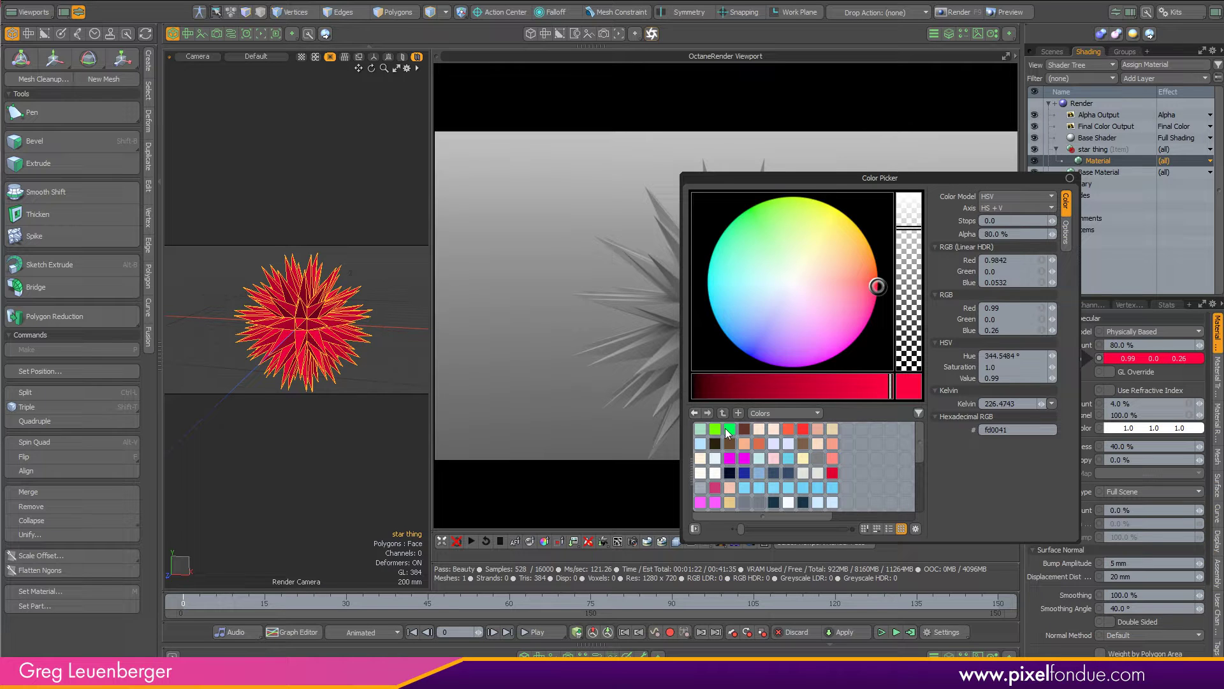
- Close the color picker and refresh the Octane render with the star's red material
left_click(300, 572)
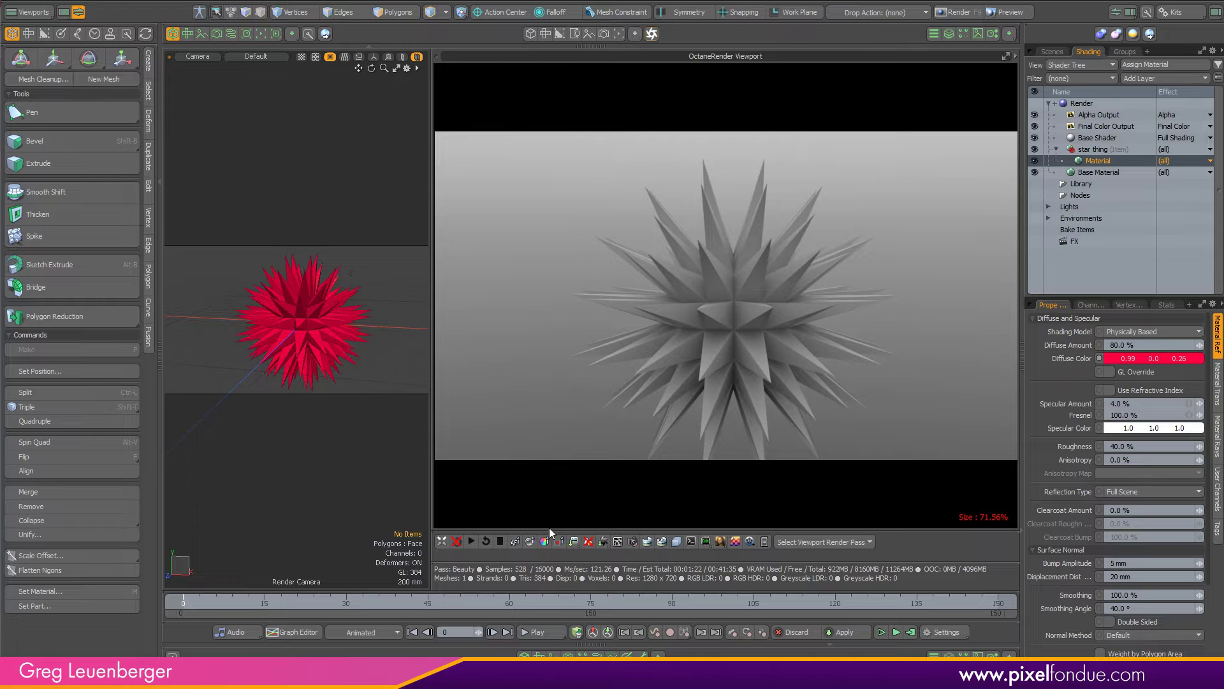
left_click(485, 541)
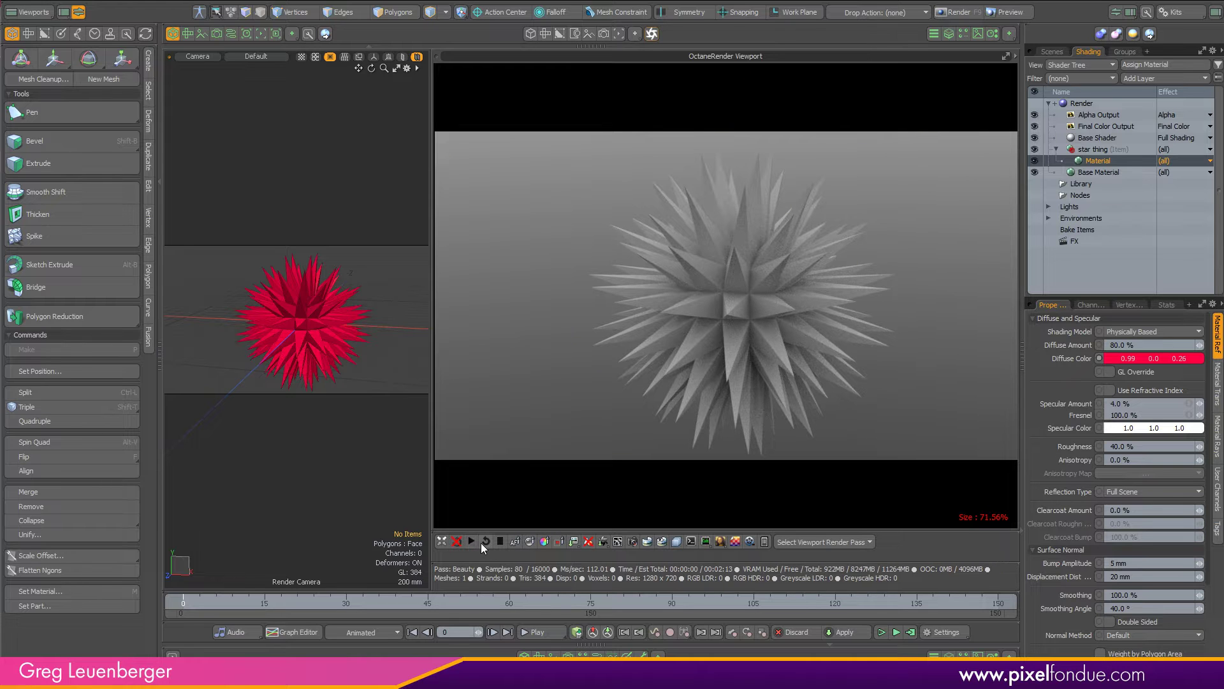
left_click(500, 541)
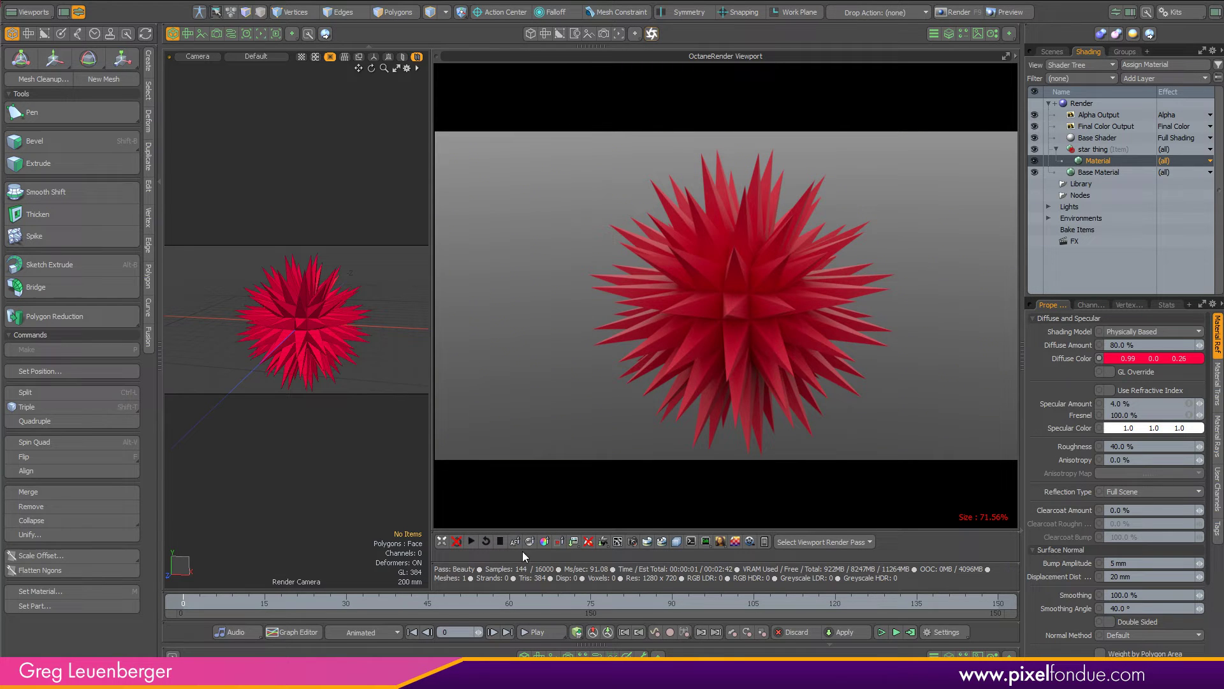
- Export the current frame in ORBX format, overwriting star thing.orbx in the Octane Proxies folder
left_click(572, 541)
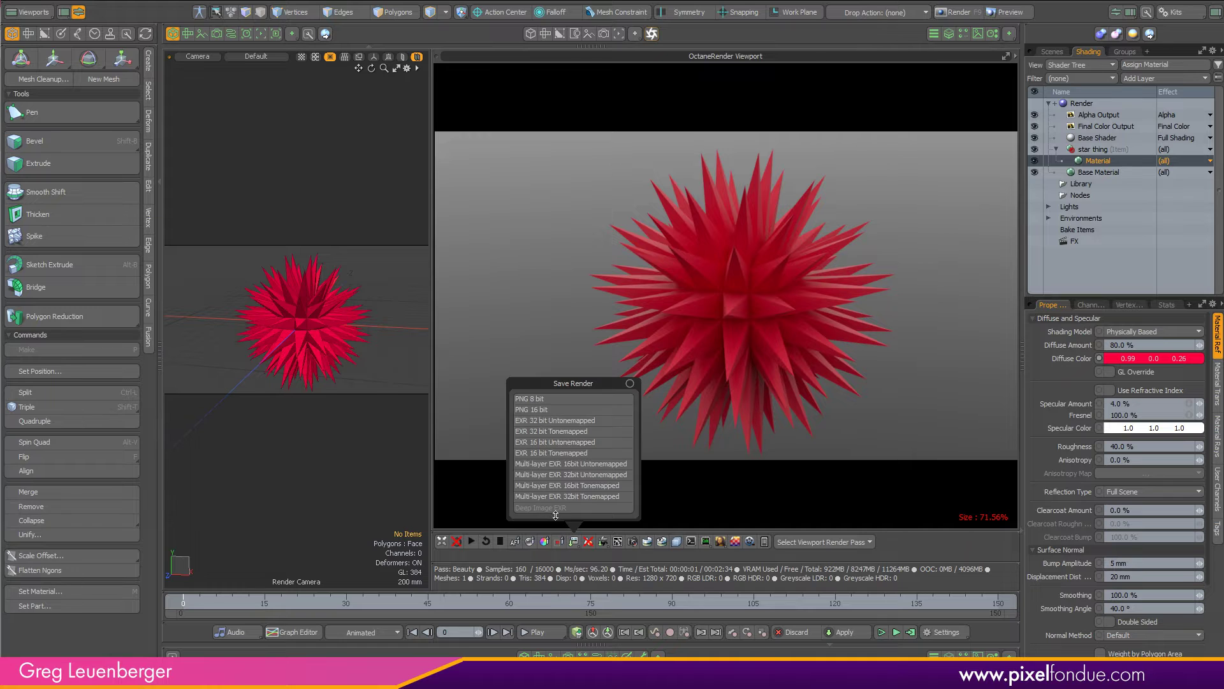
left_click(605, 541)
left_click(606, 541)
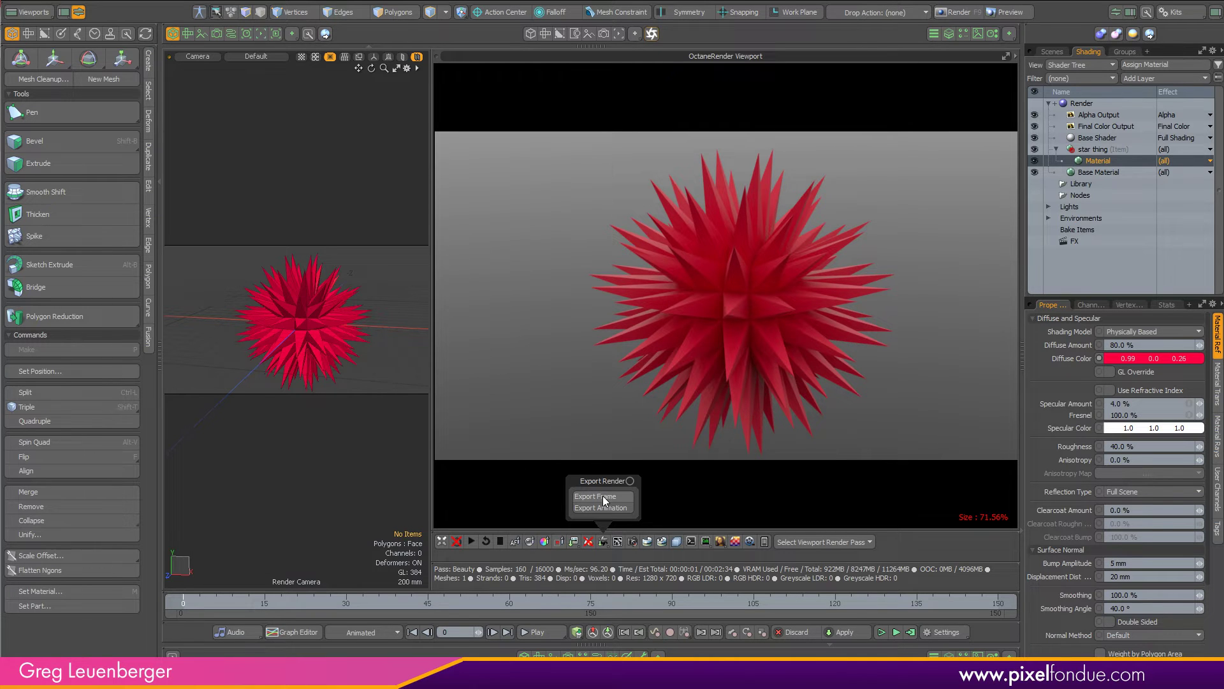
left_click(607, 502)
left_click(383, 581)
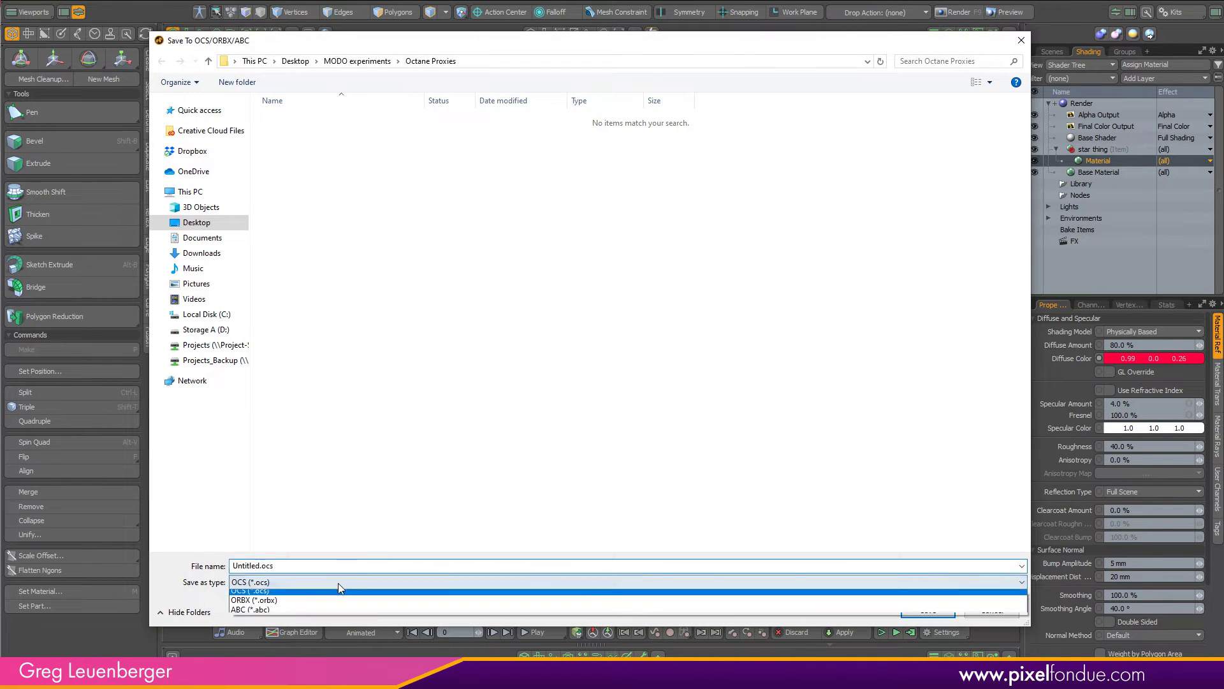
left_click(280, 602)
left_click(300, 159)
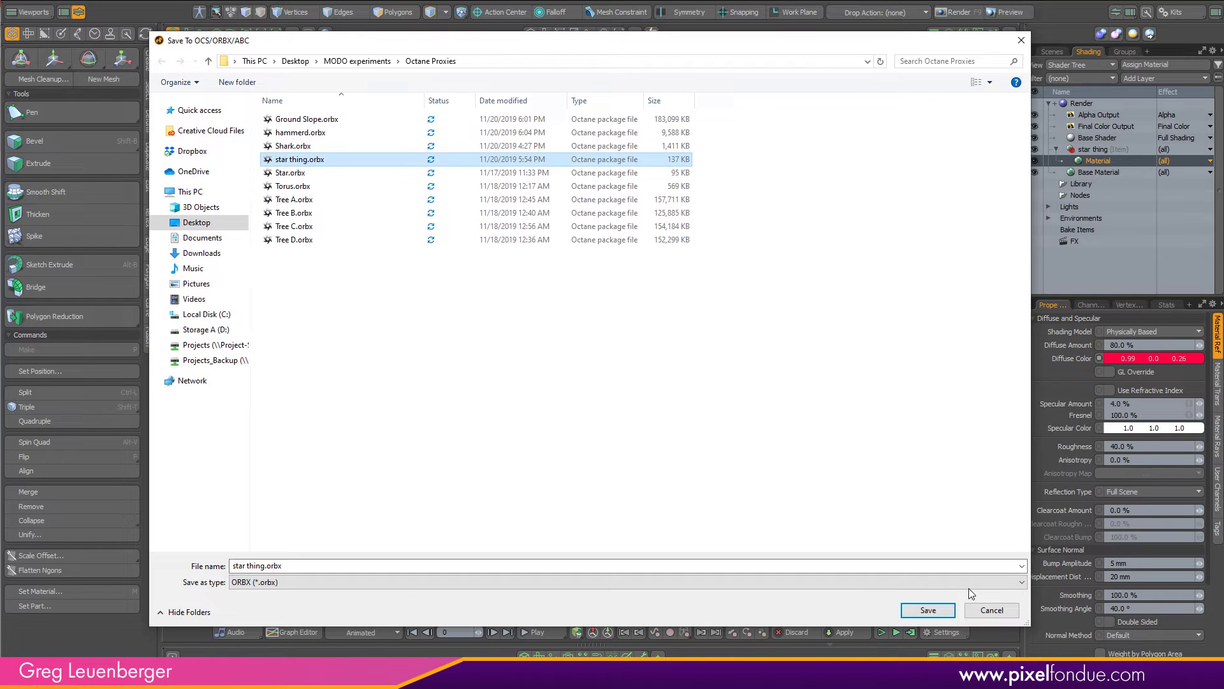
left_click(928, 610)
left_click(786, 433)
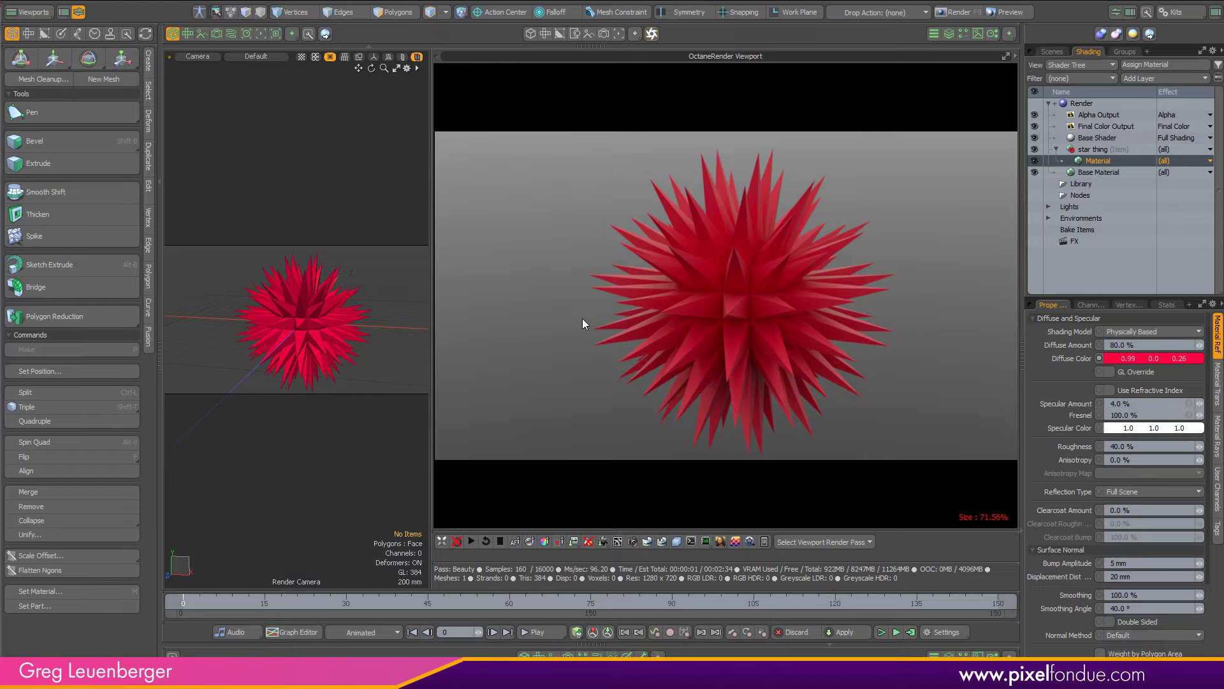
- Stop the Octane render and add a new empty mesh named "proxy" to the scene
left_click(501, 543)
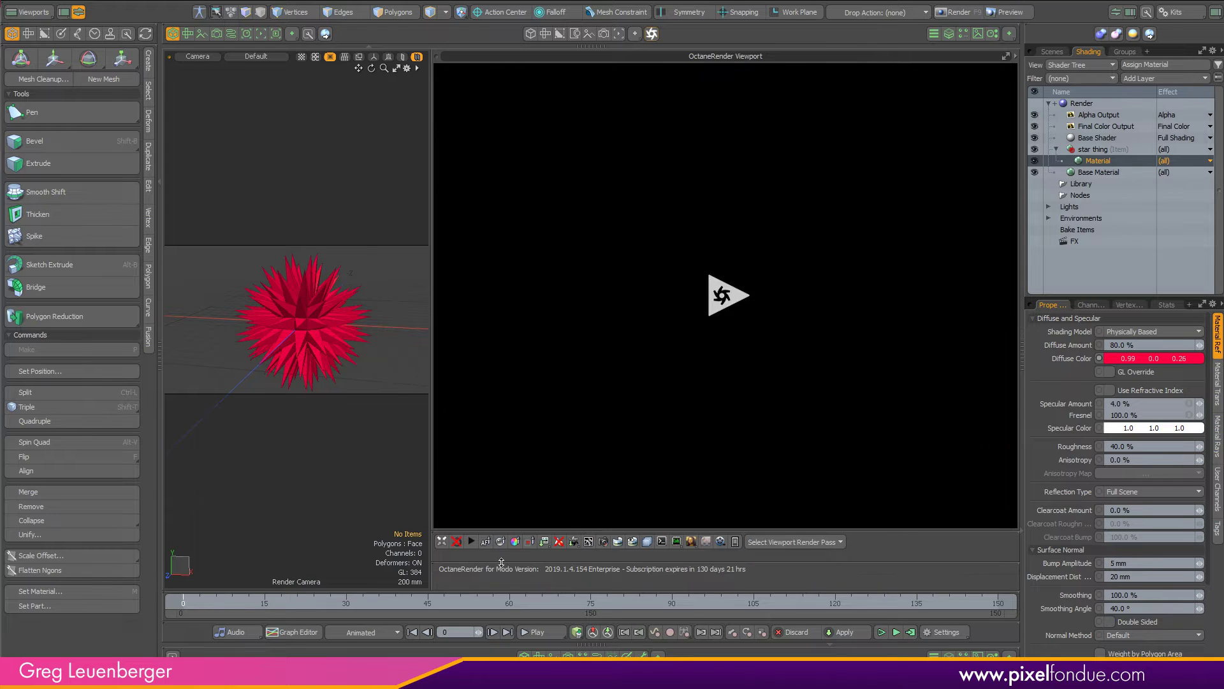
left_click(1114, 161, "ctrl")
left_click(1058, 52)
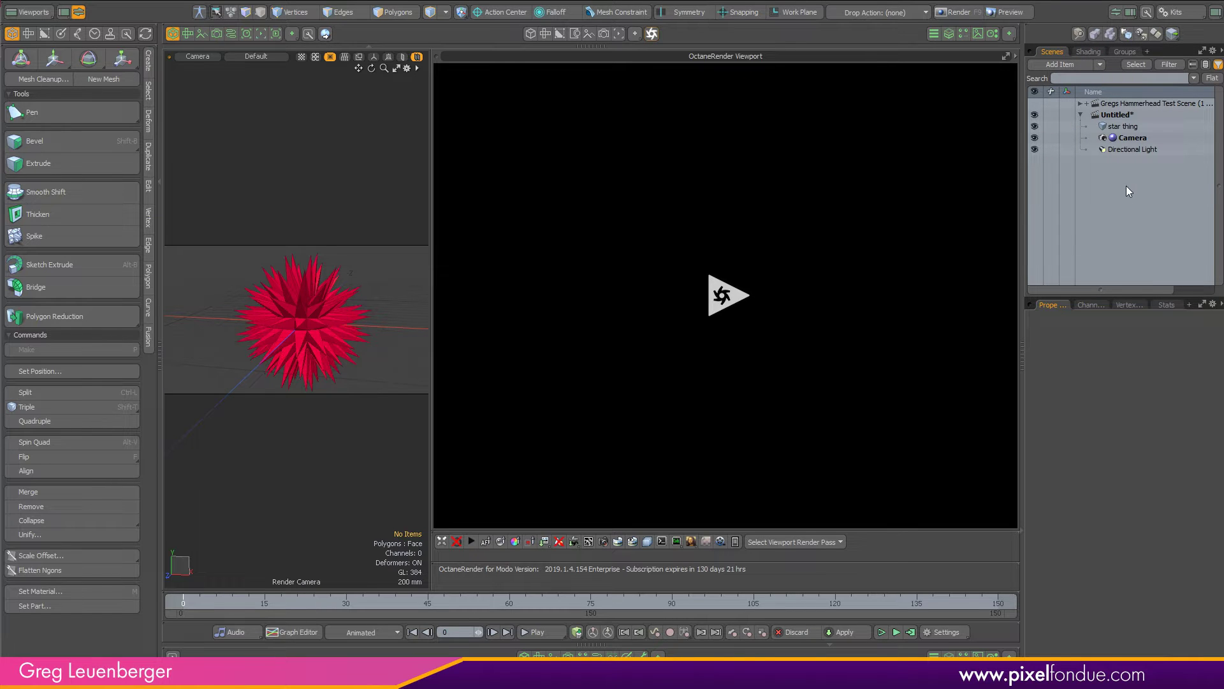
key("n")
double_click(1130, 139)
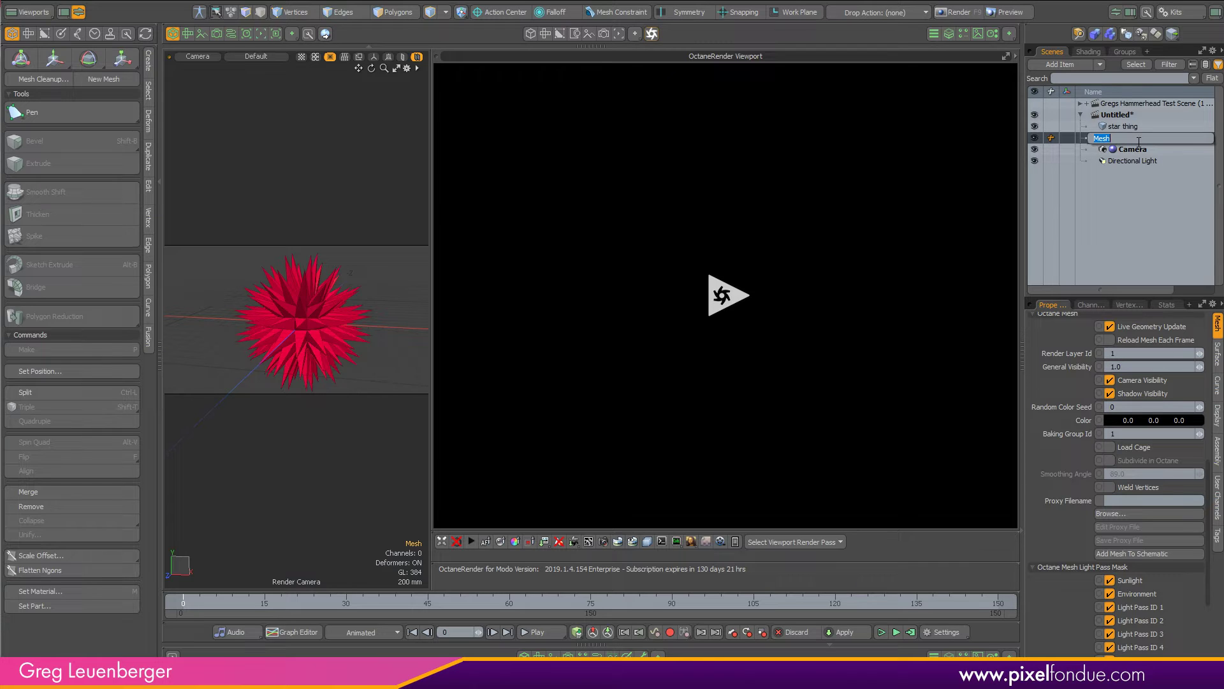
type("proxy")
key("Return")
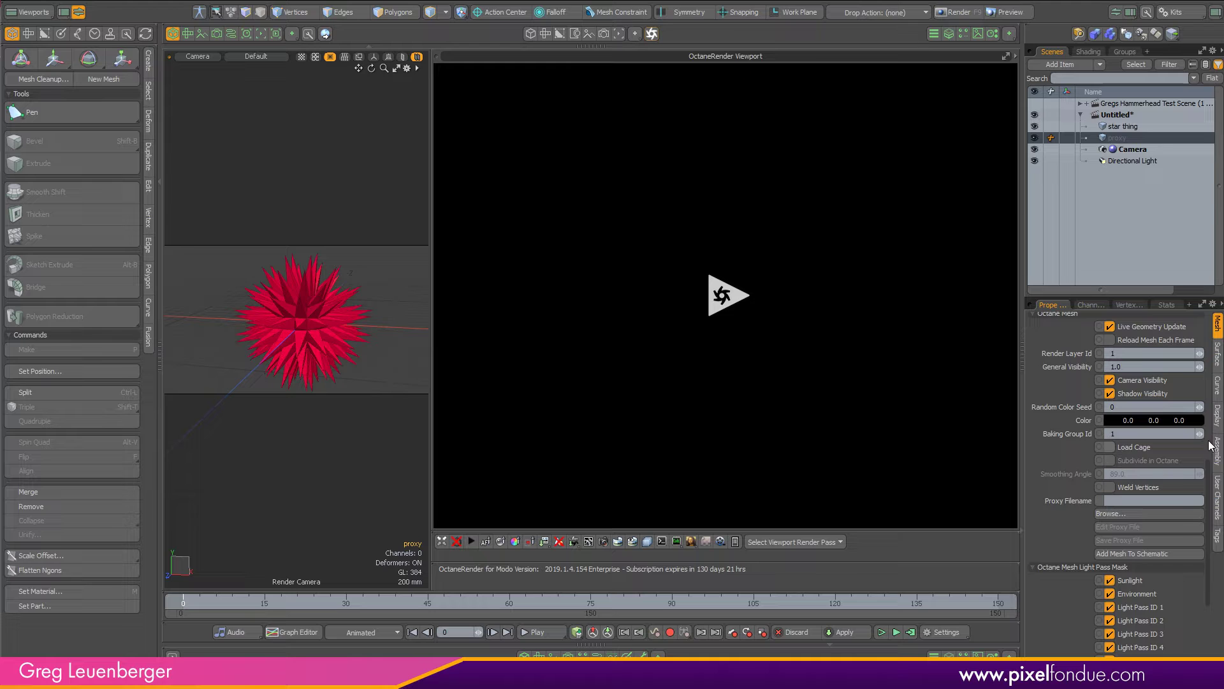
- Assign star thing.orbx from the Octane Proxies folder as the proxy mesh's Octane proxy file
mouse_move(1209, 476)
left_mouse_down()
mouse_move(1222, 371)
mouse_move(1213, 491)
mouse_move(1206, 474)
left_mouse_up()
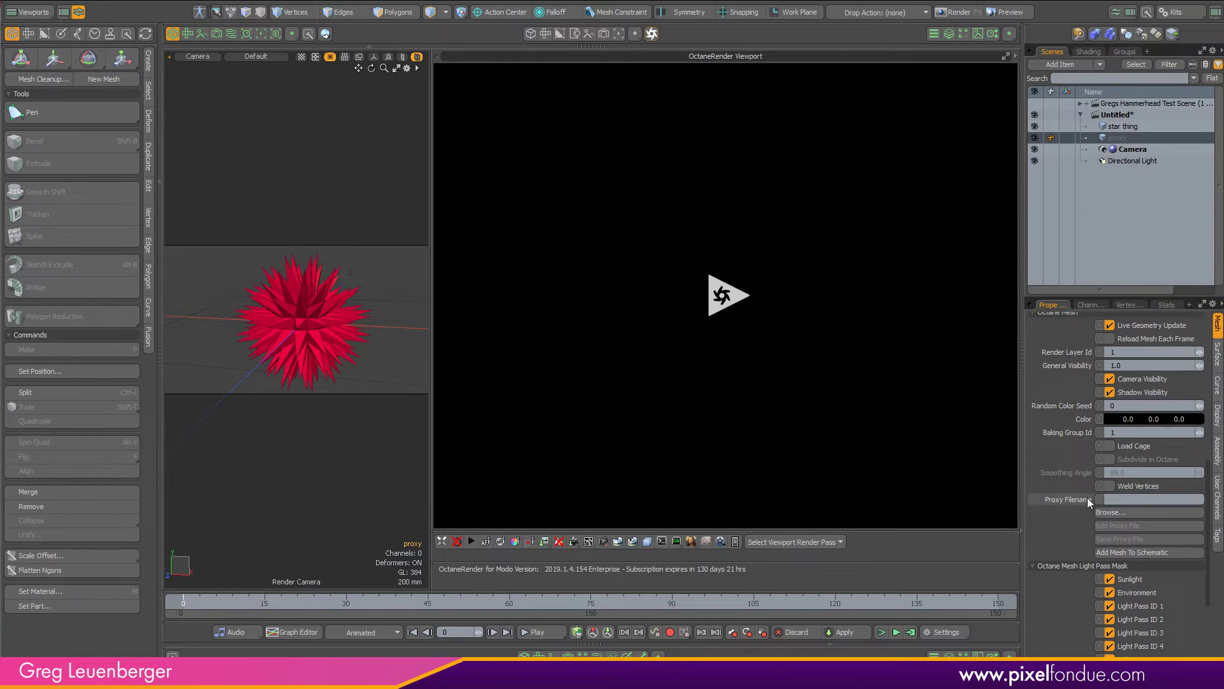
left_click(1107, 514)
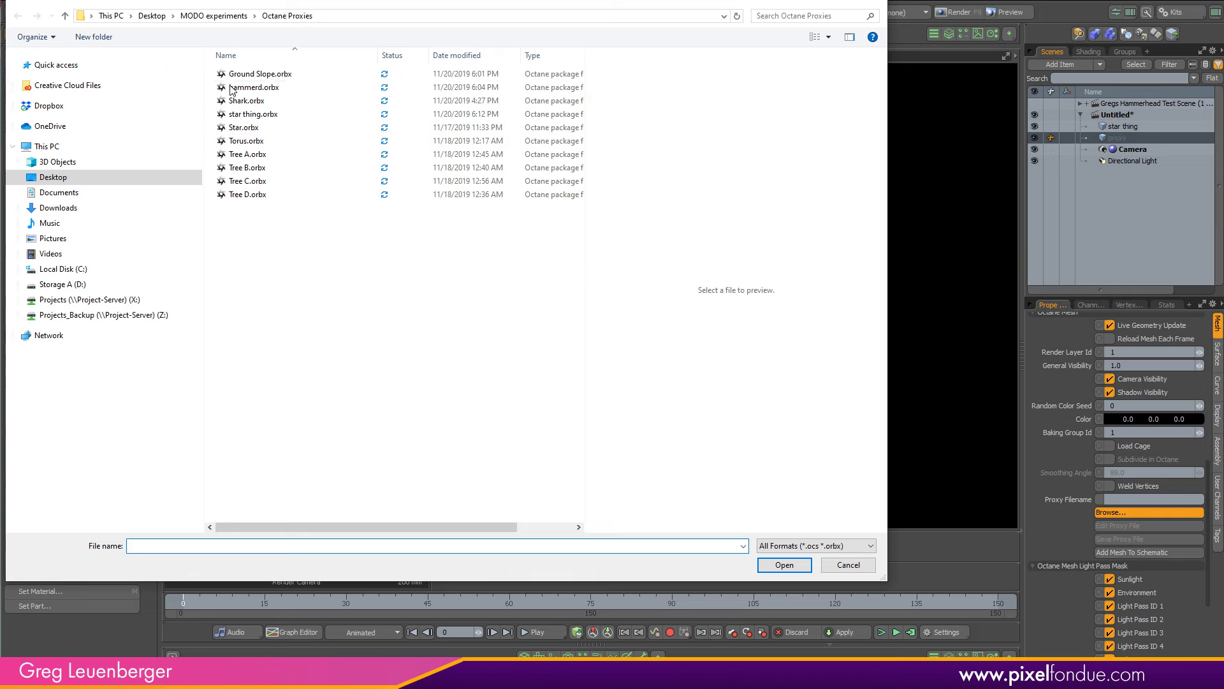
double_click(253, 114)
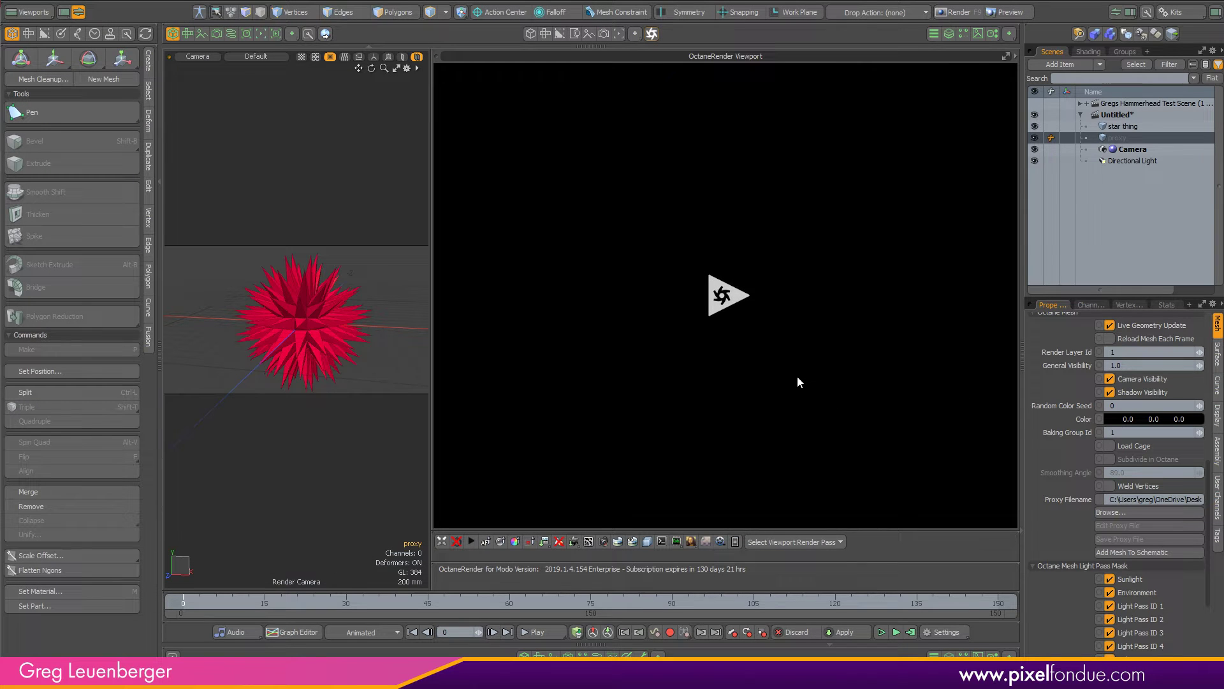
- Hide the original star thing mesh and start the Octane render
left_click(1034, 125)
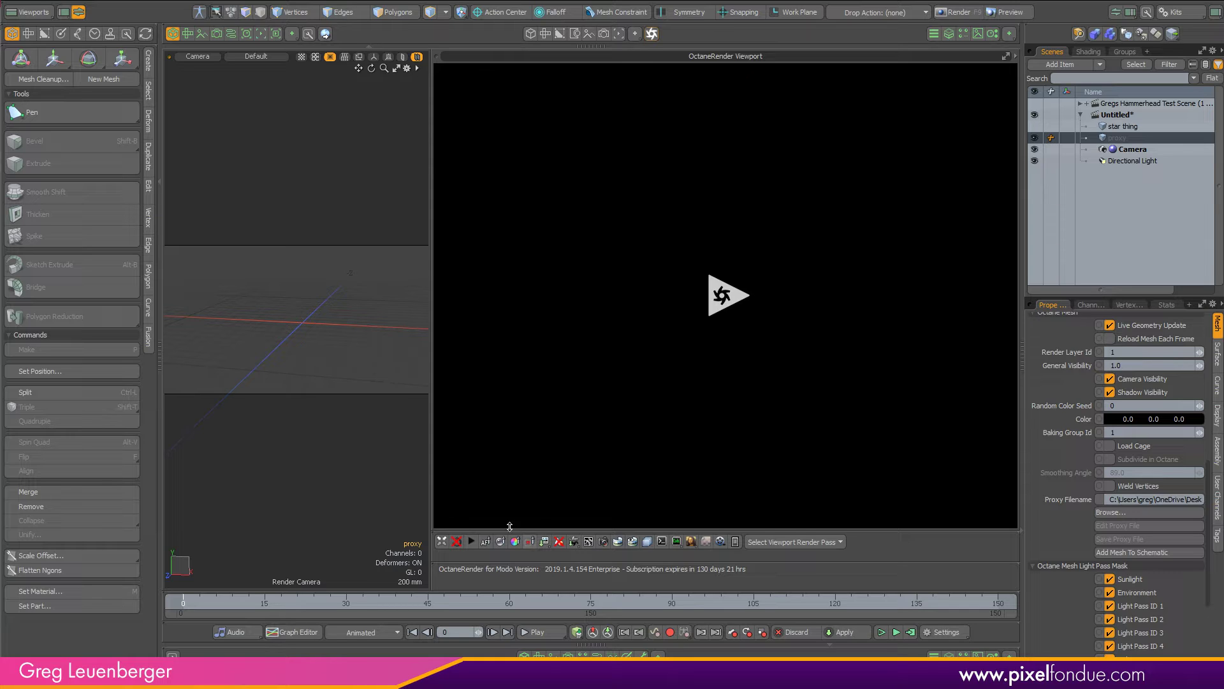
left_click(472, 542)
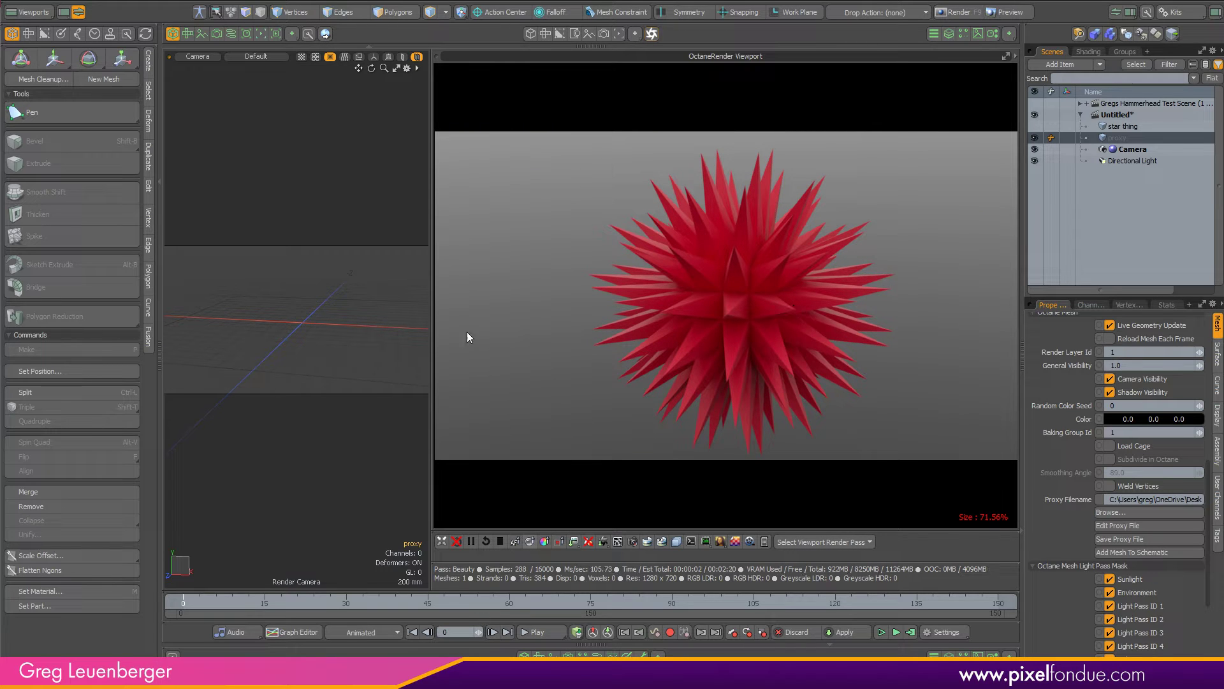
- Try to move the empty proxy mesh with the Transform tool, undo the change and drop the tool
key("y")
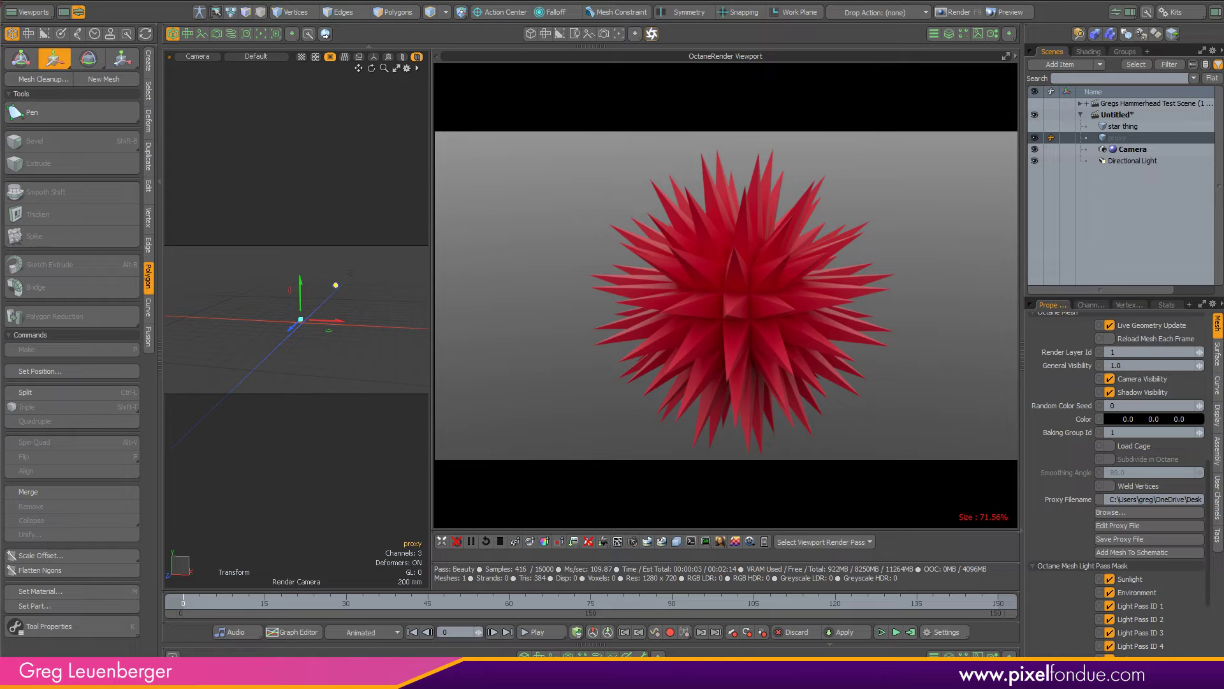
mouse_move(336, 285)
left_mouse_down()
mouse_move(319, 326)
mouse_move(265, 322)
mouse_move(349, 284)
left_mouse_up()
key("ctrl+z")
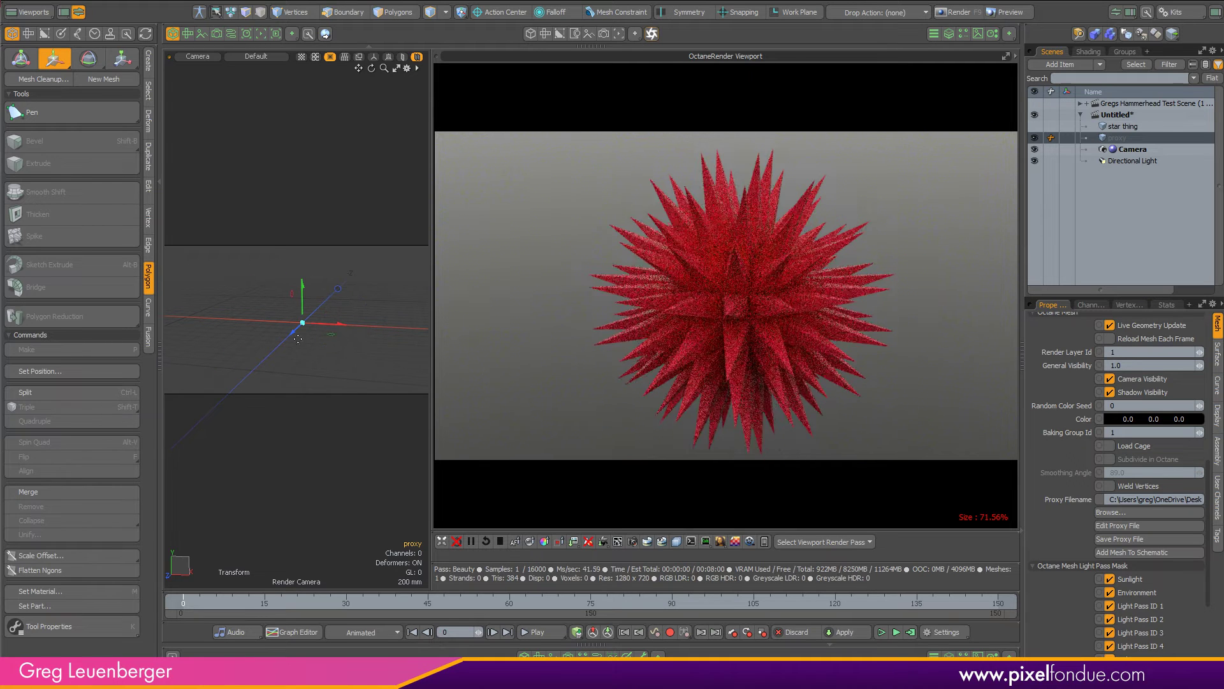
key("space")
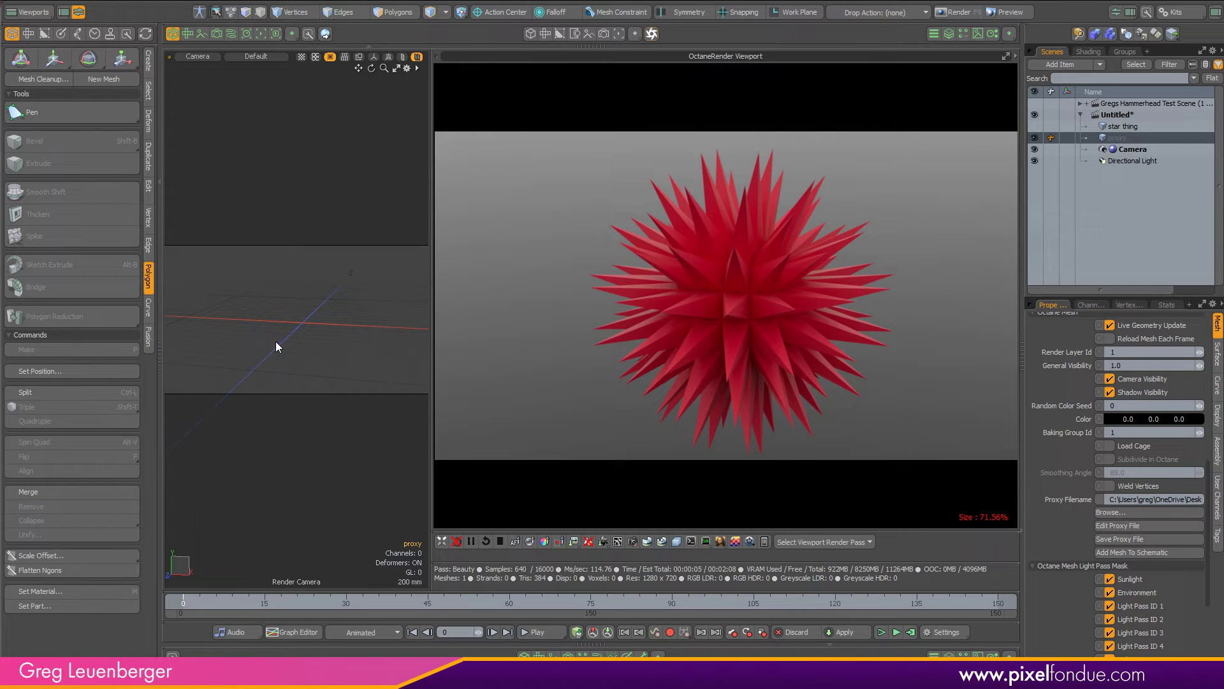
- Add a unit cube to the proxy mesh as a viewport stand-in and refresh the Octane render
left_click(148, 61)
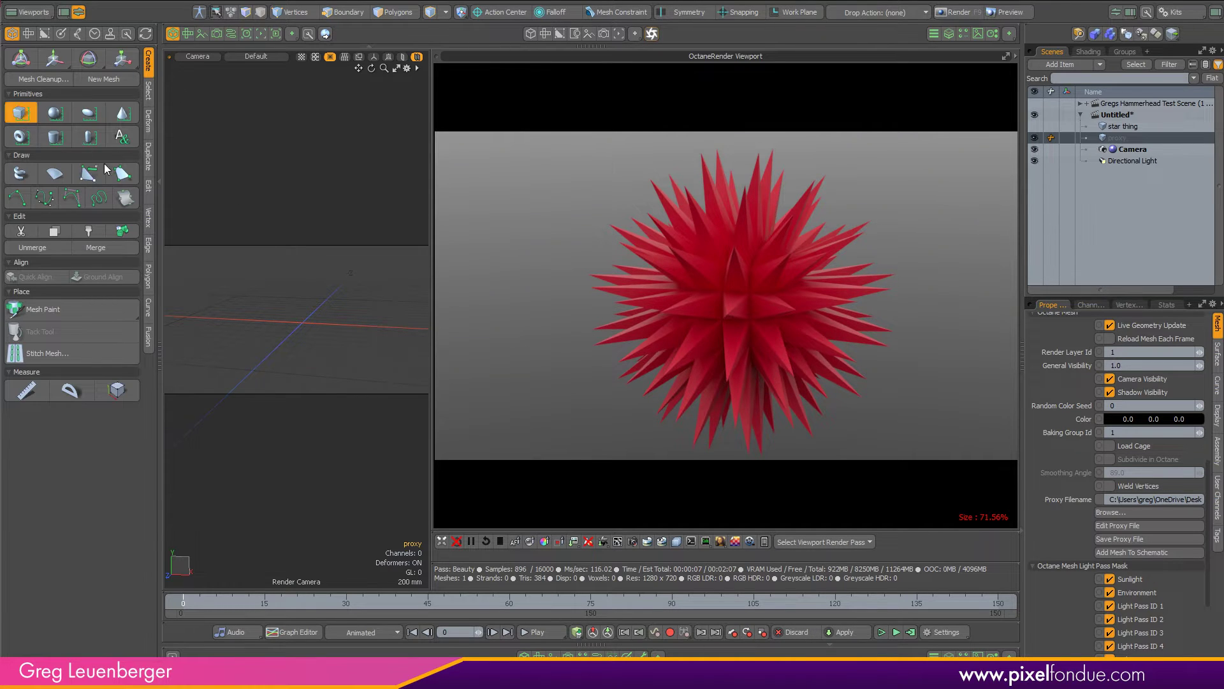
left_click(19, 112)
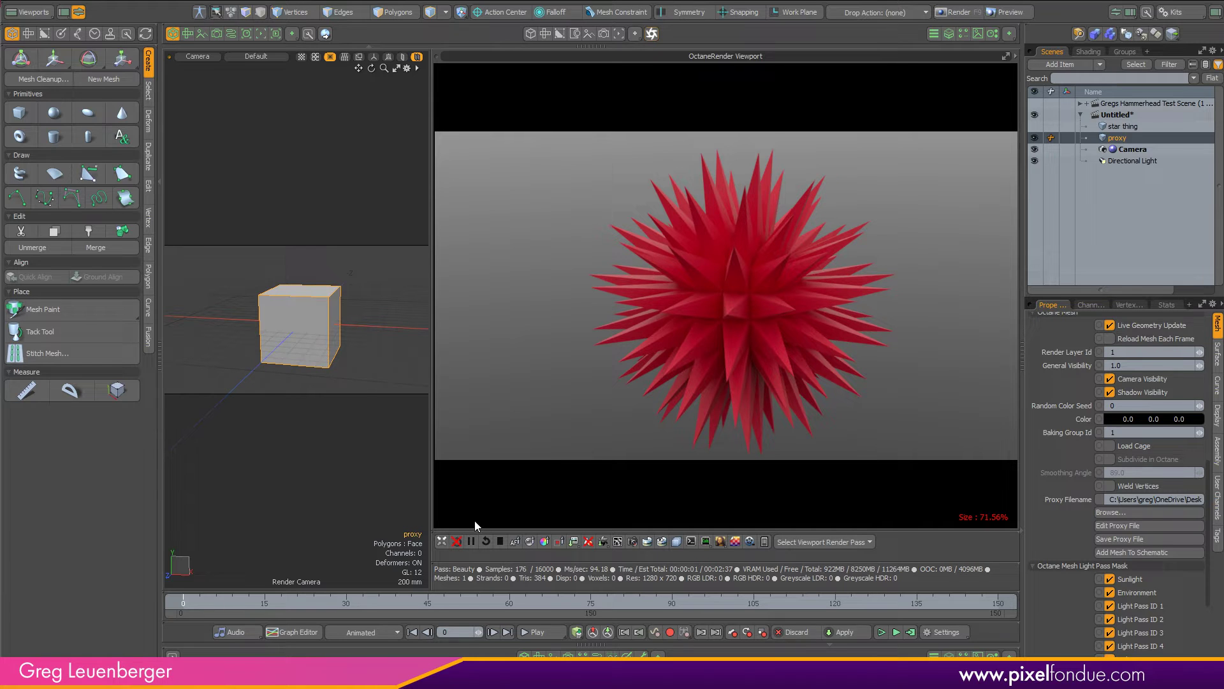
left_click(485, 541)
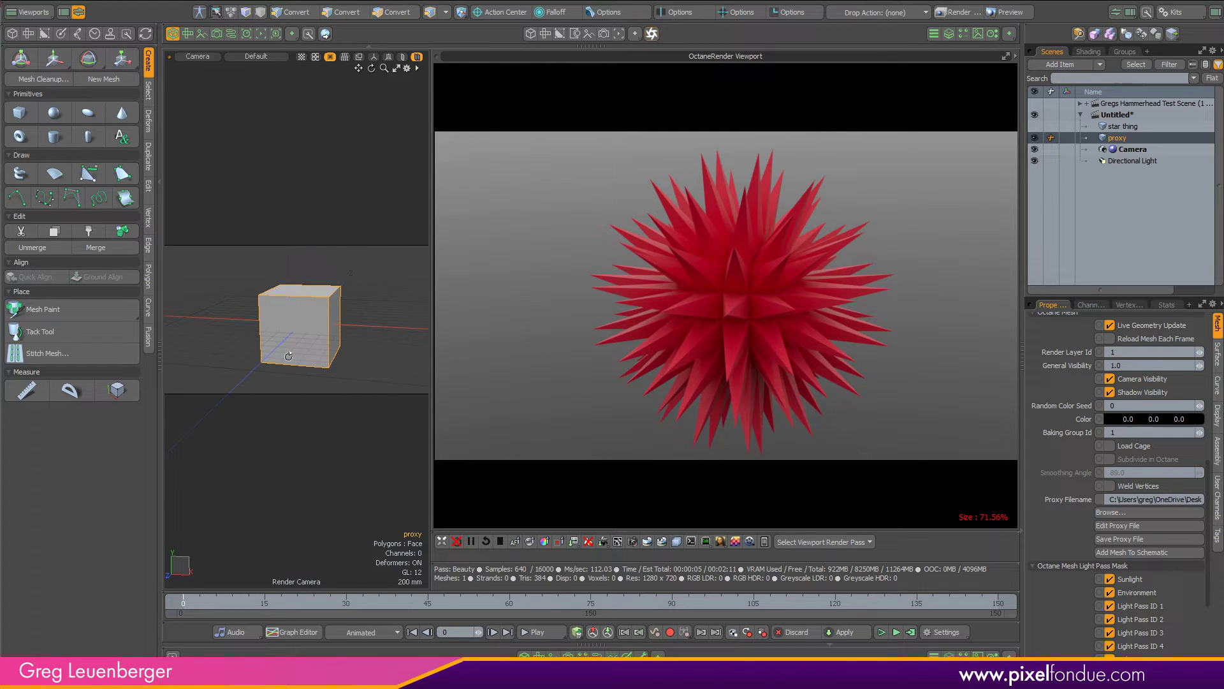
- Try transforming, rotating and scaling the proxy cube, and deselect it
left_click_drag(347, 332, 401, 313, "alt")
key("y")
key("e")
key("r")
key("Escape")
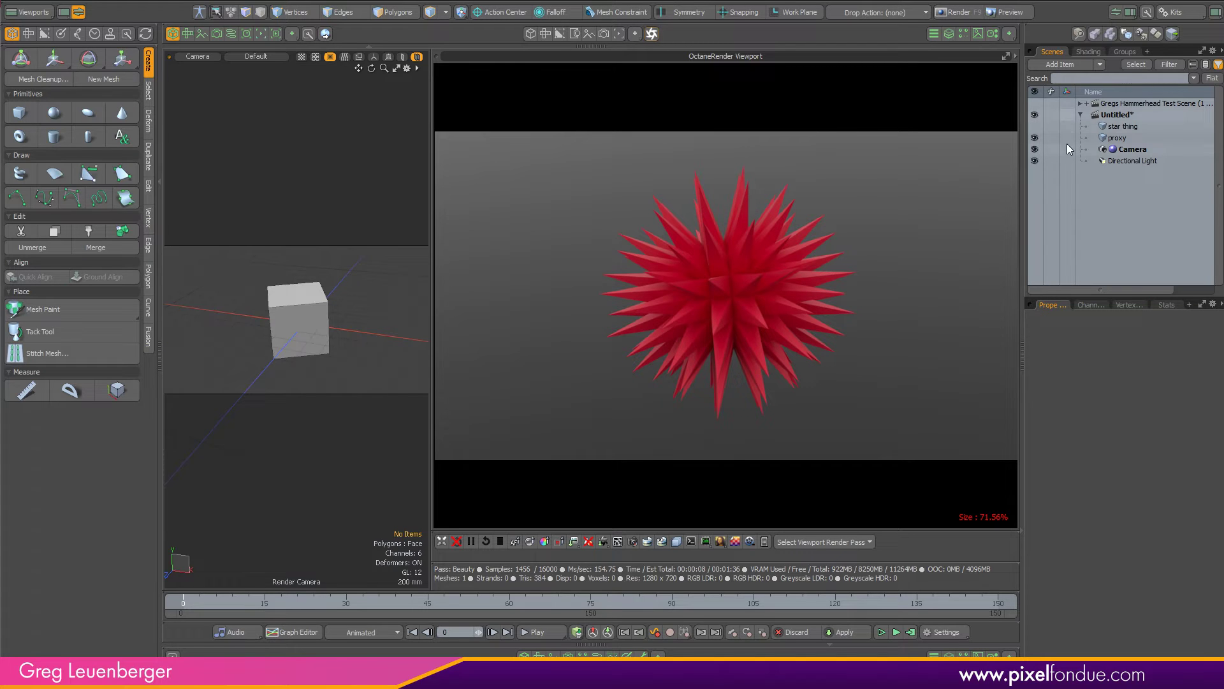
- Hide the proxy mesh and add a Replicator item to the scene
left_click(1034, 137)
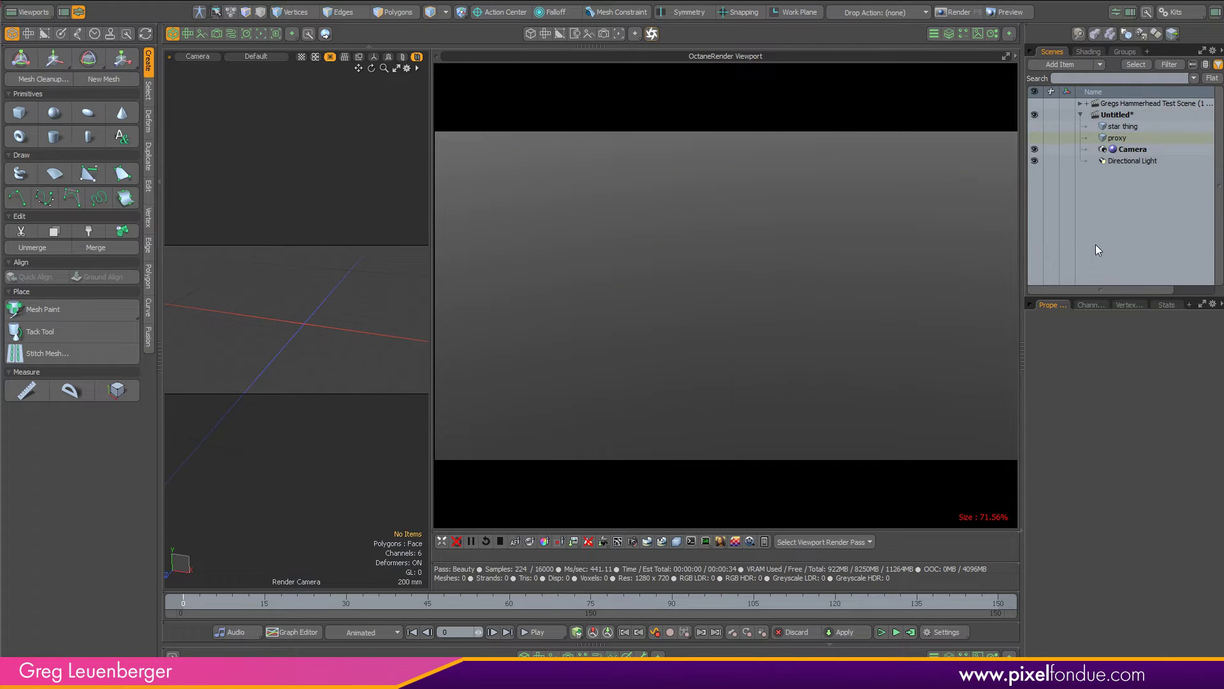
left_click(1059, 64)
type("re")
double_click(880, 285)
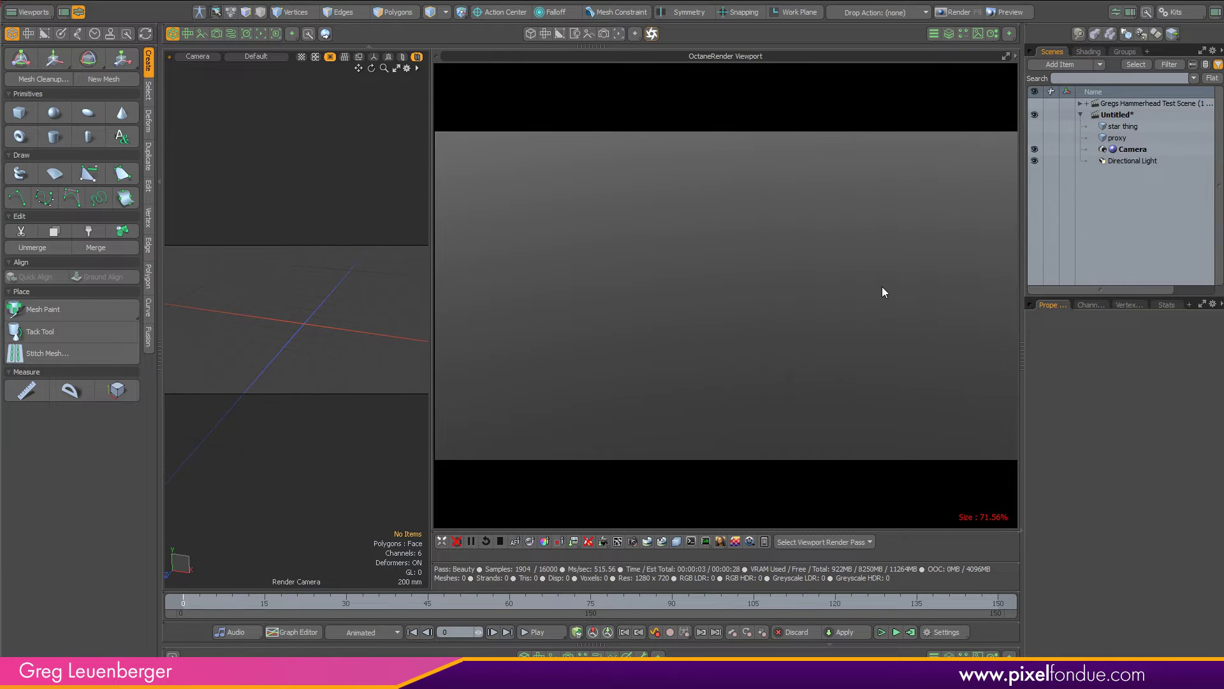
- Add a Particle Cloud item from the Particles category to the scene
left_click(1071, 70)
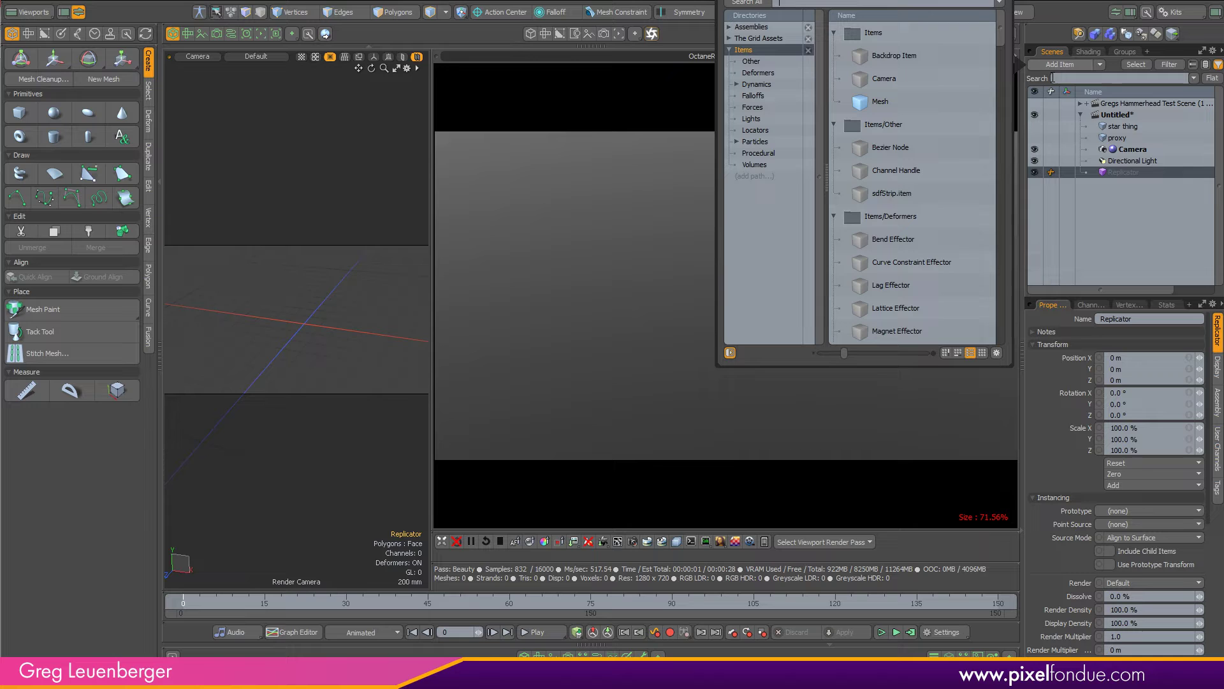
left_click(764, 140)
double_click(899, 147)
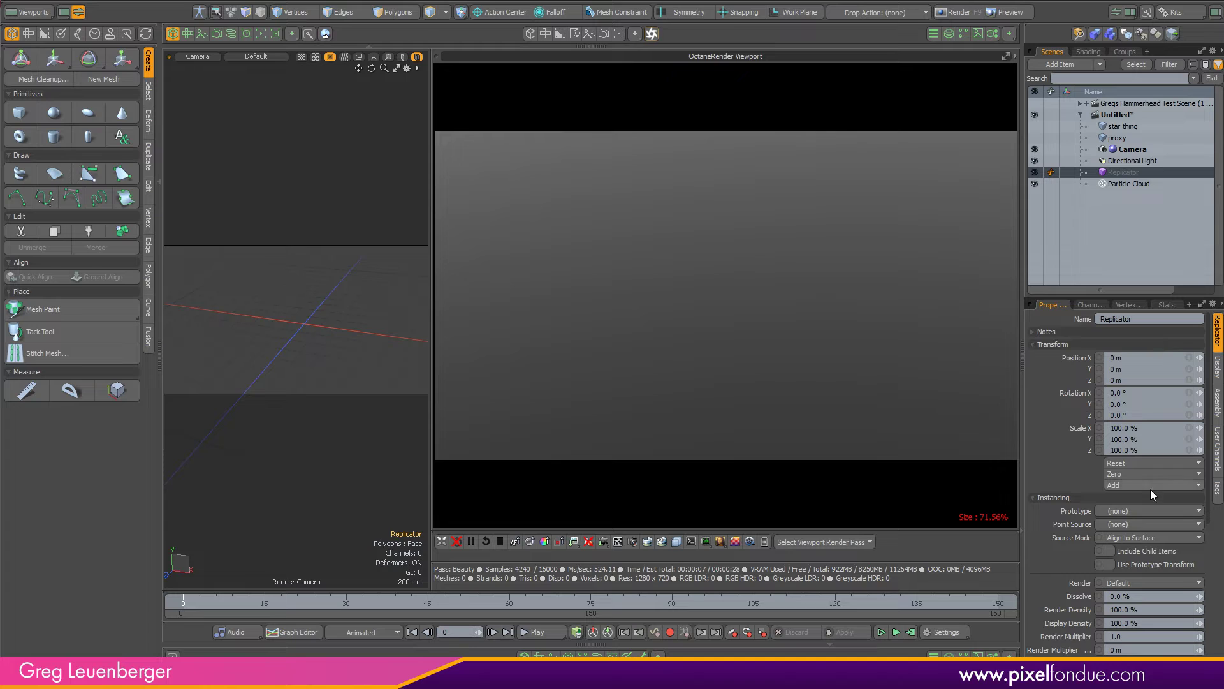
- Set the Replicator's prototype to the proxy mesh and its point source to the Particle Cloud
left_click(1119, 510)
left_click(1103, 523)
left_click(1103, 522)
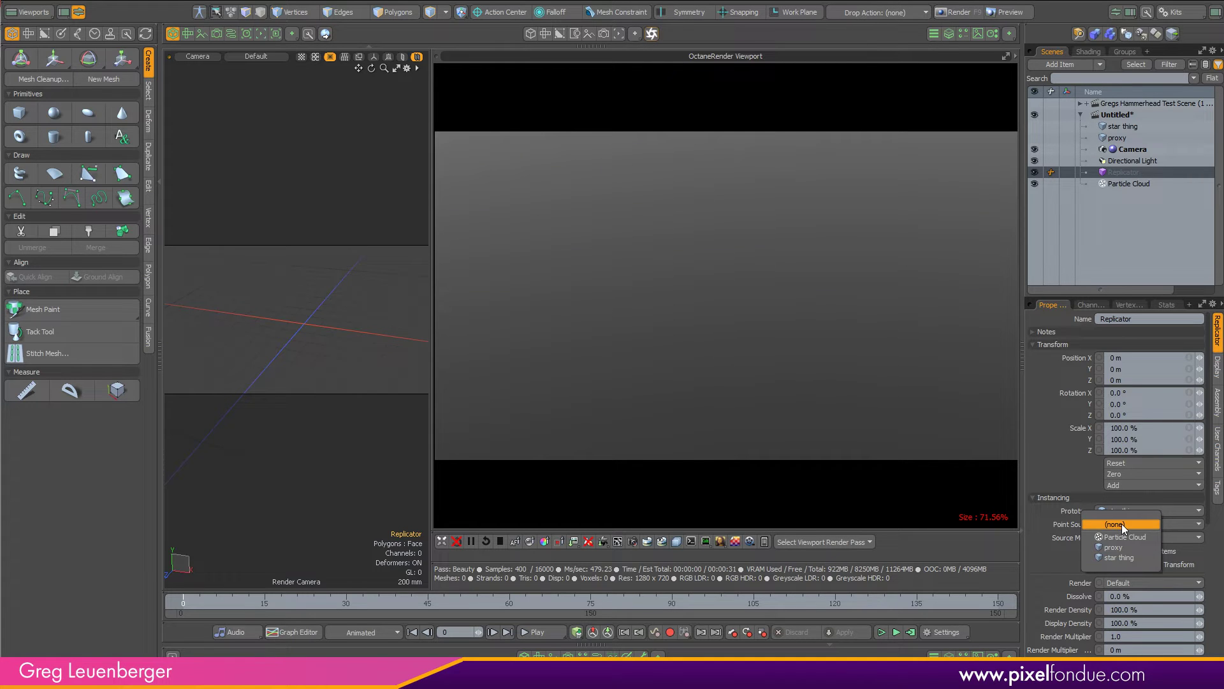
left_click(1122, 523)
left_click(1122, 510)
left_click(1119, 501)
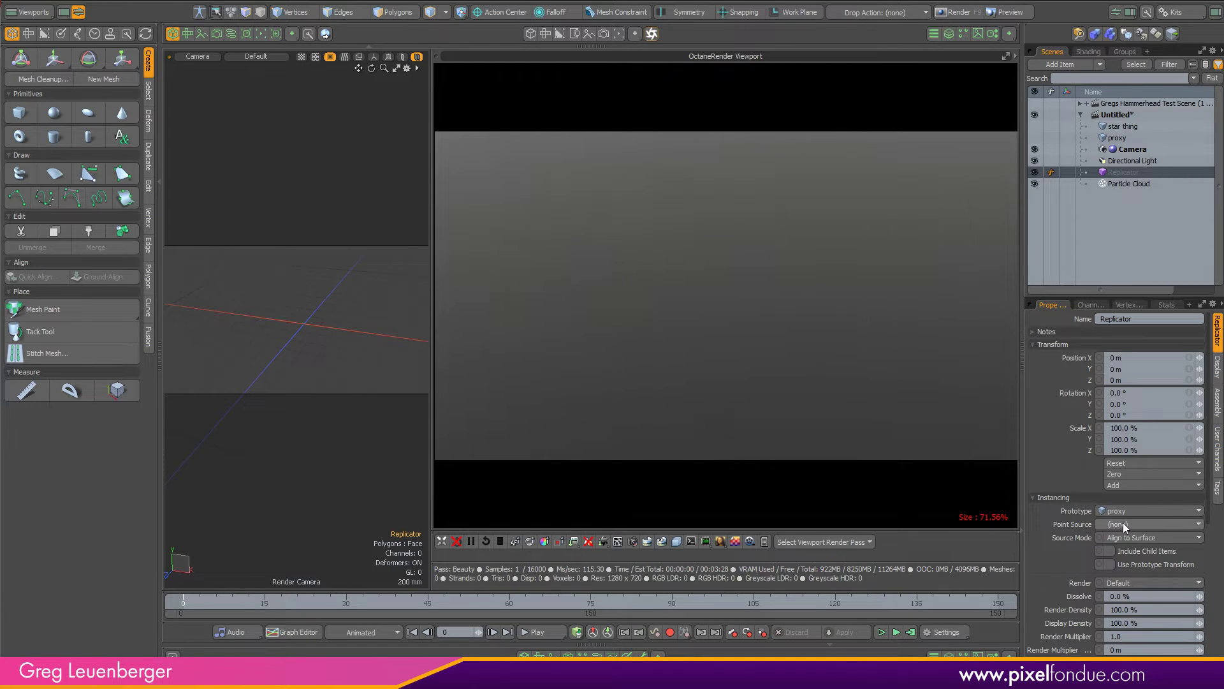
left_click(1122, 523)
left_click(1108, 561)
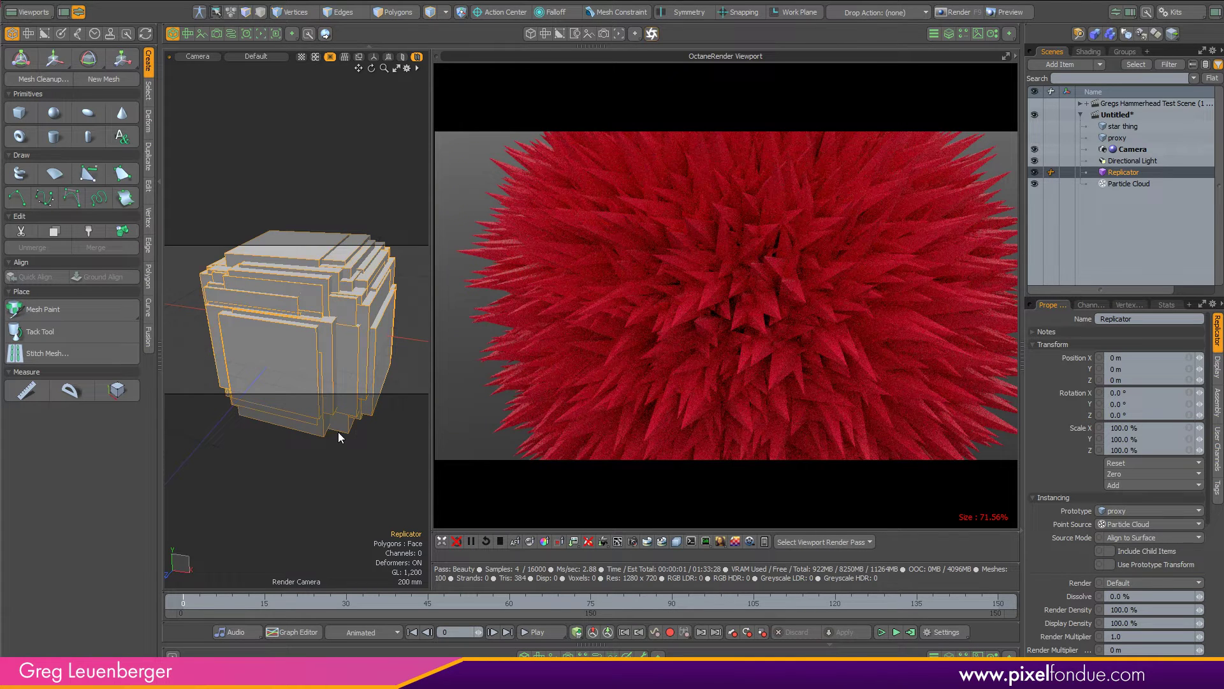
- Set the Particle Cloud's dimension and height to 3 m each
left_click(1131, 184)
left_click(1147, 524)
type("3")
key("Tab")
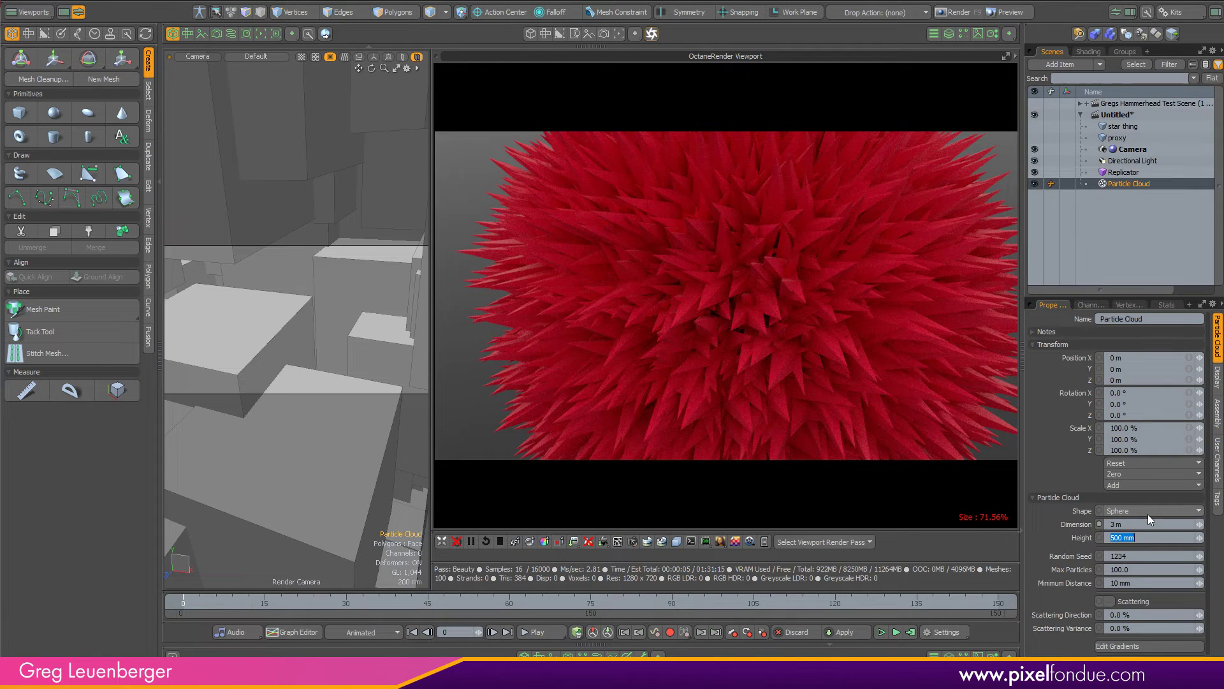
type("3")
key("Return")
- Limit the Particle Cloud to 20 max particles and inspect the replicated stars from another angle
left_click_drag(406, 253, 338, 333, "ctrl+alt")
scroll(339, 334, "down", 2)
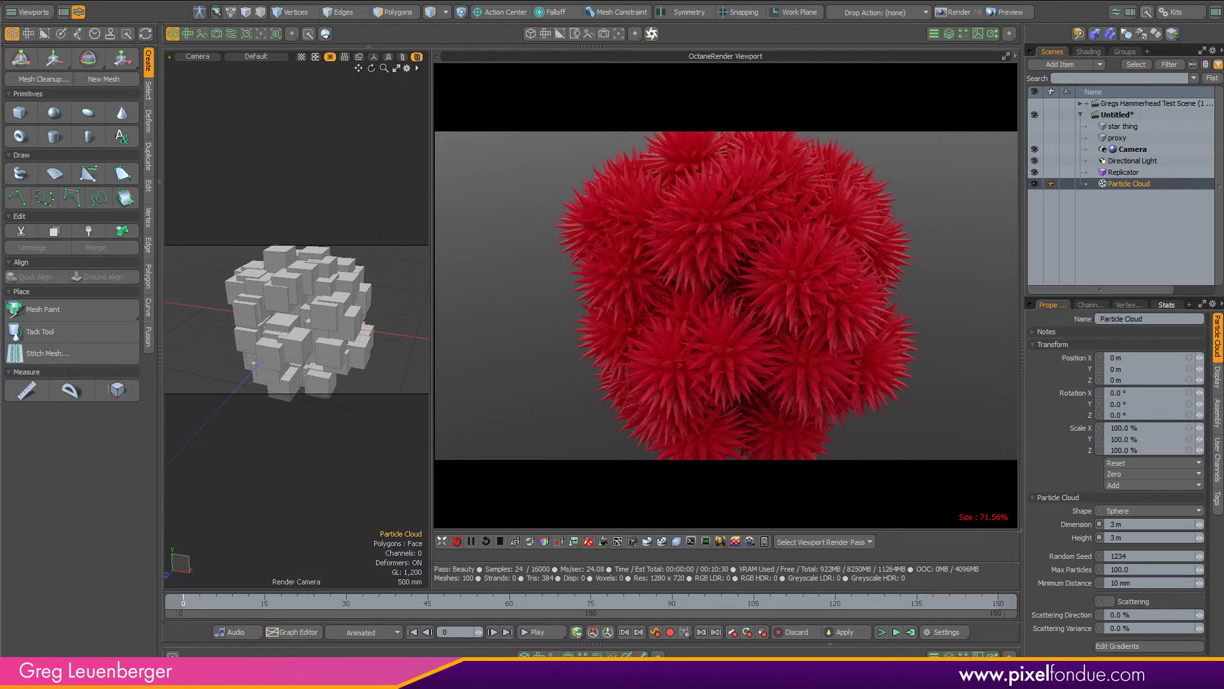
double_click(1147, 570)
type("20")
key("Return")
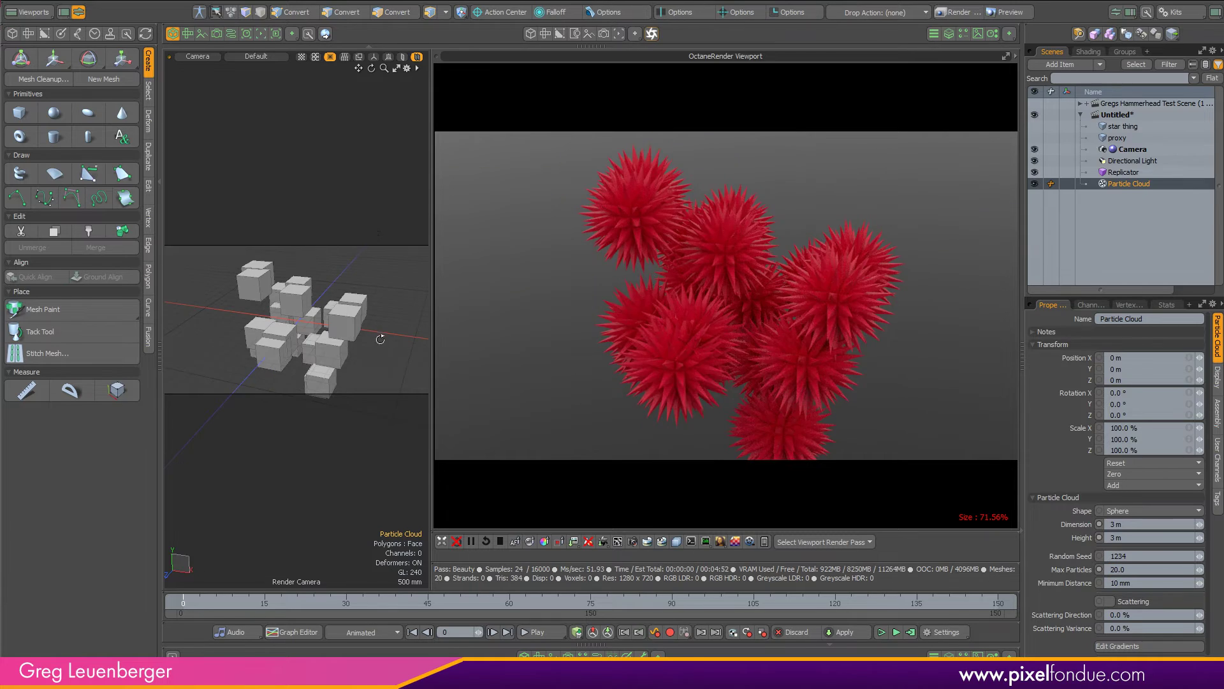
left_click_drag(380, 340, 421, 325, "alt")
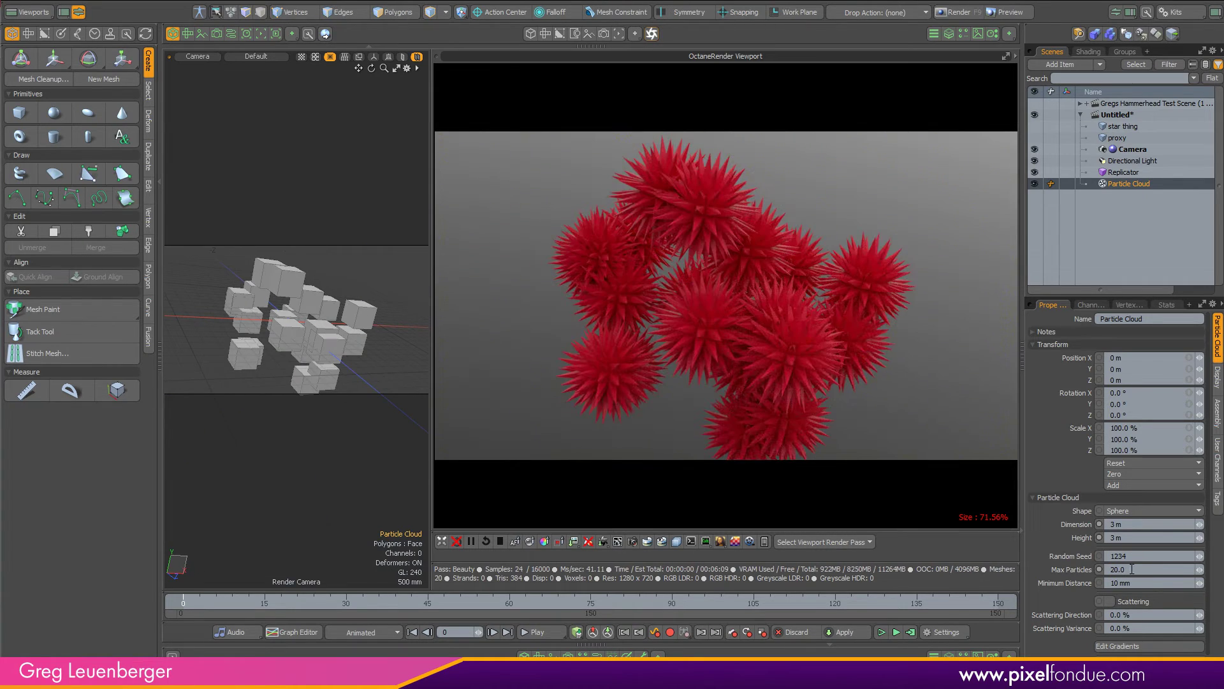
- Raise the Particle Cloud's max particles to 500
left_click(1133, 570)
type("500")
key("Return")
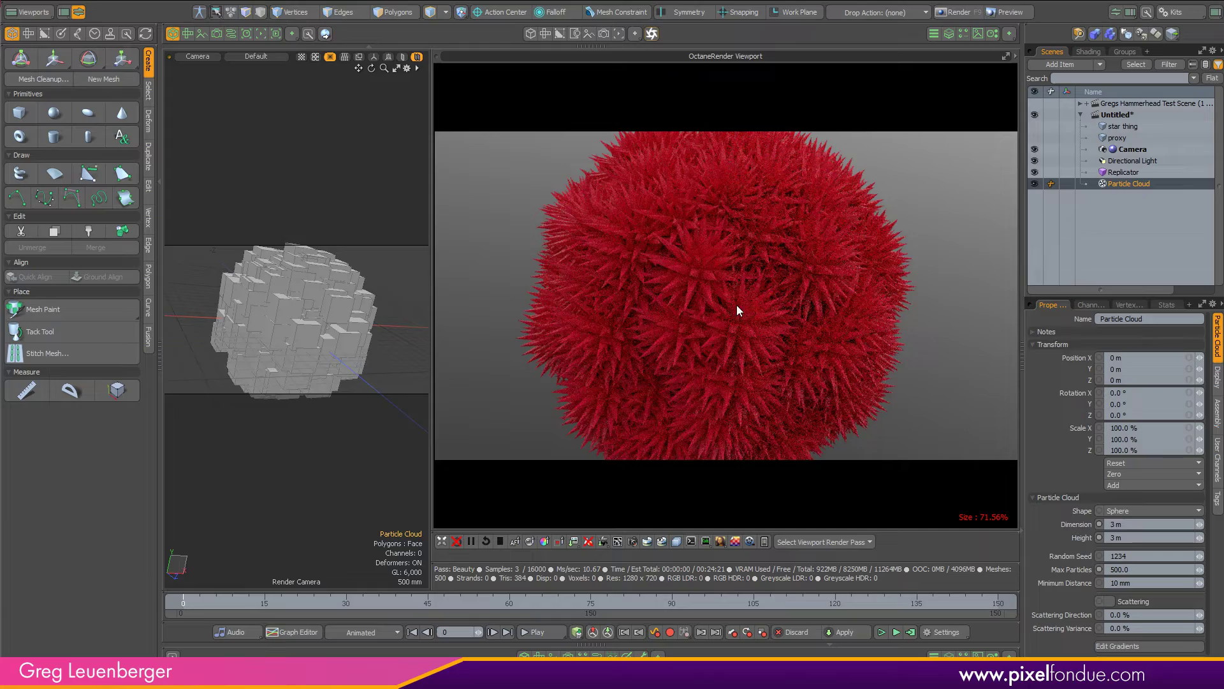
left_click_drag(327, 344, 264, 347, "ctrl+alt")
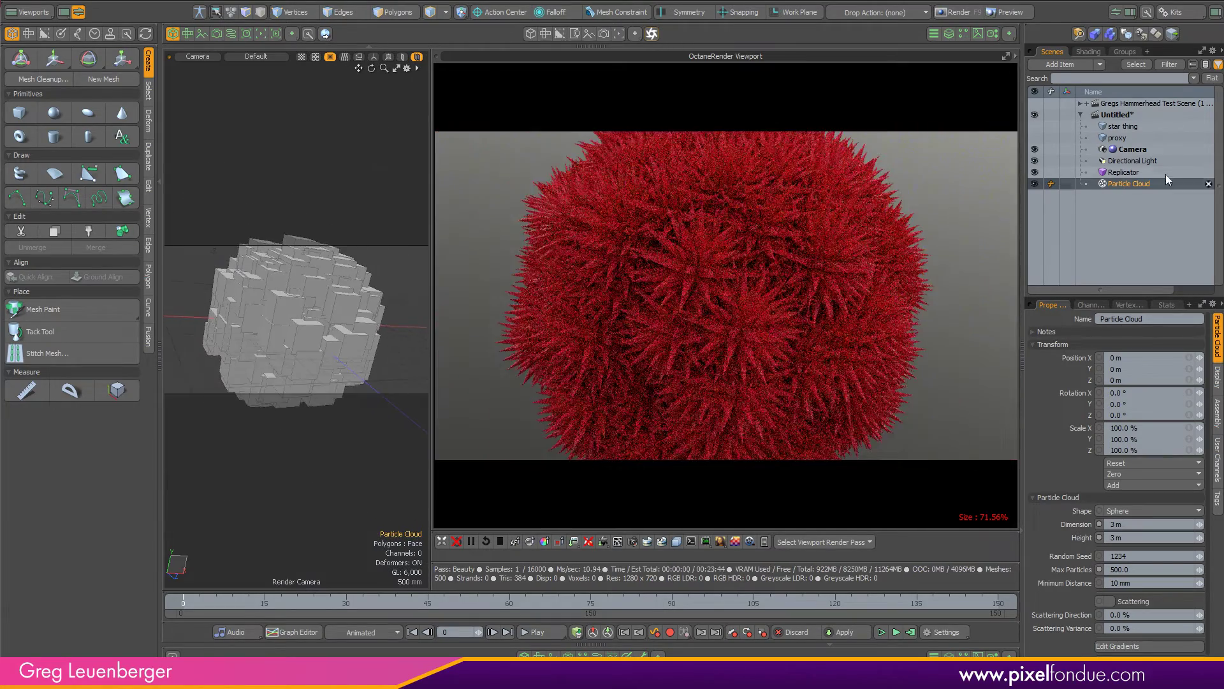
- Set the Replicator's random twist to 360° on the X, Y and Z axes
left_click(1135, 172)
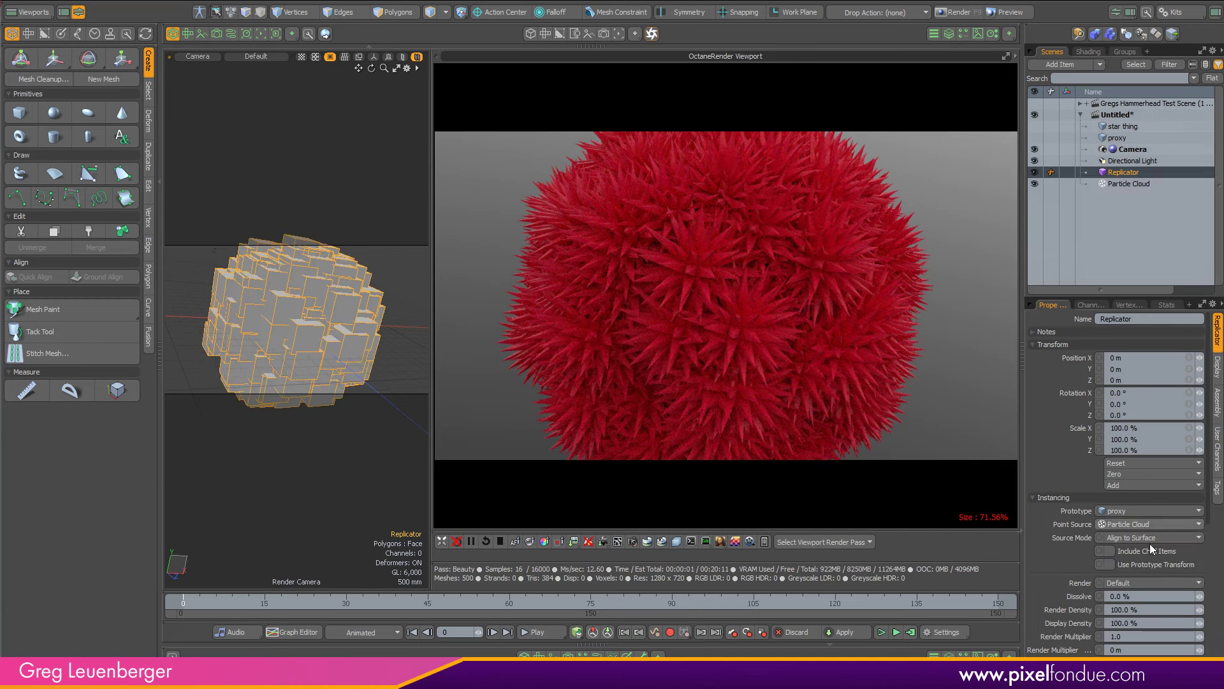
left_click_drag(1160, 299, 1160, 250)
scroll(1201, 593, "down", 5)
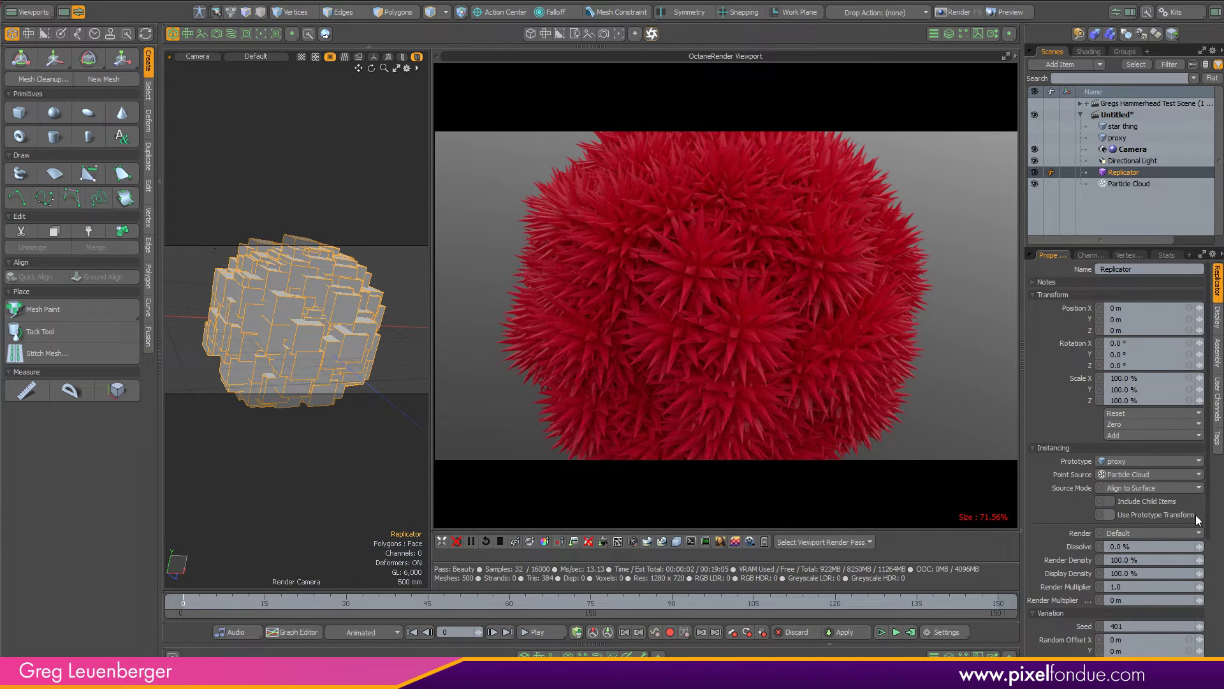
scroll(1201, 593, "up", 1)
left_click(1138, 553)
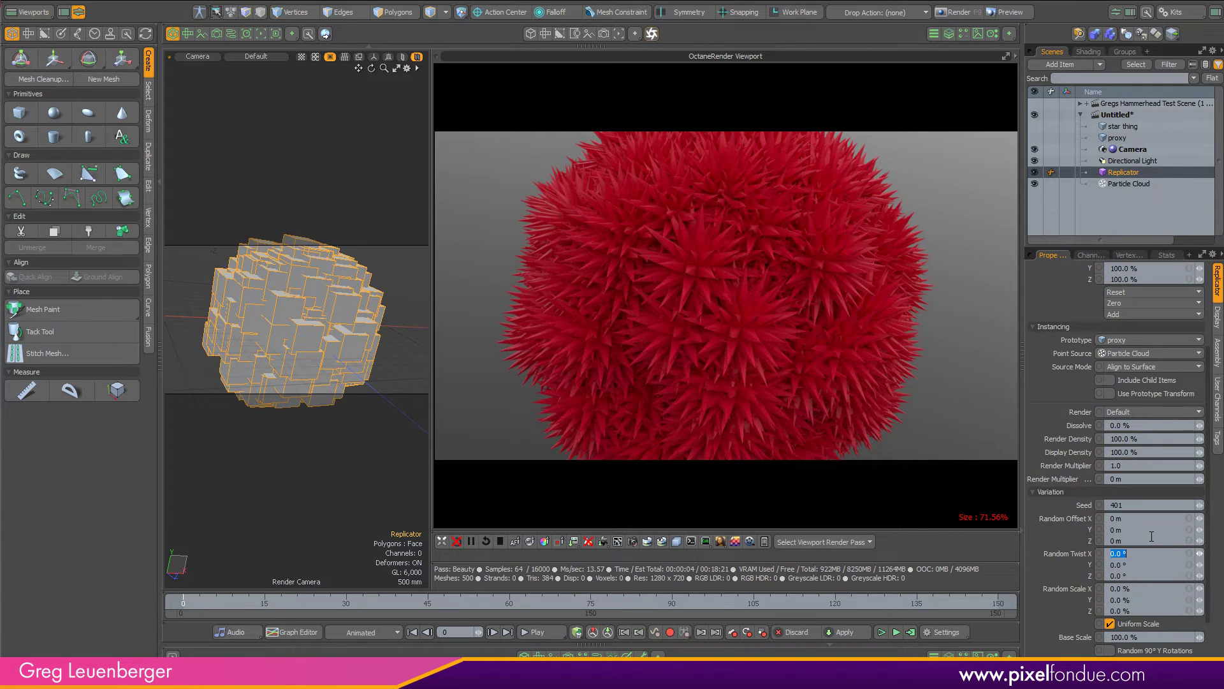
type("360")
key("Return")
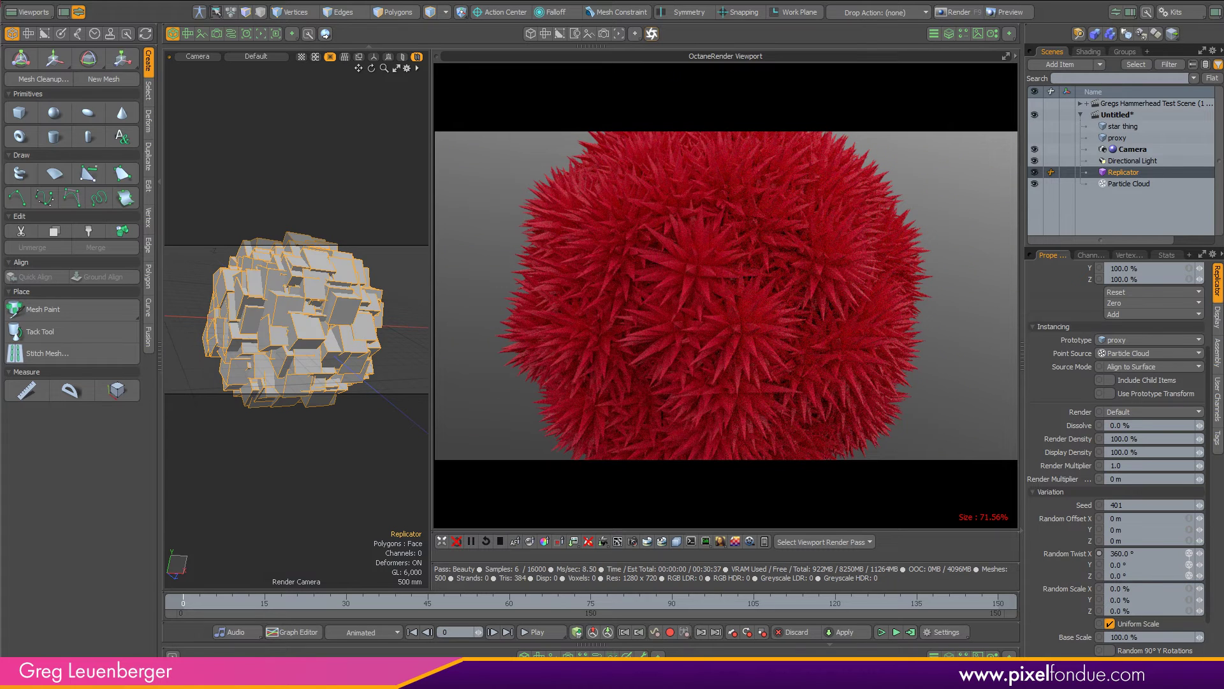
left_click(1140, 564)
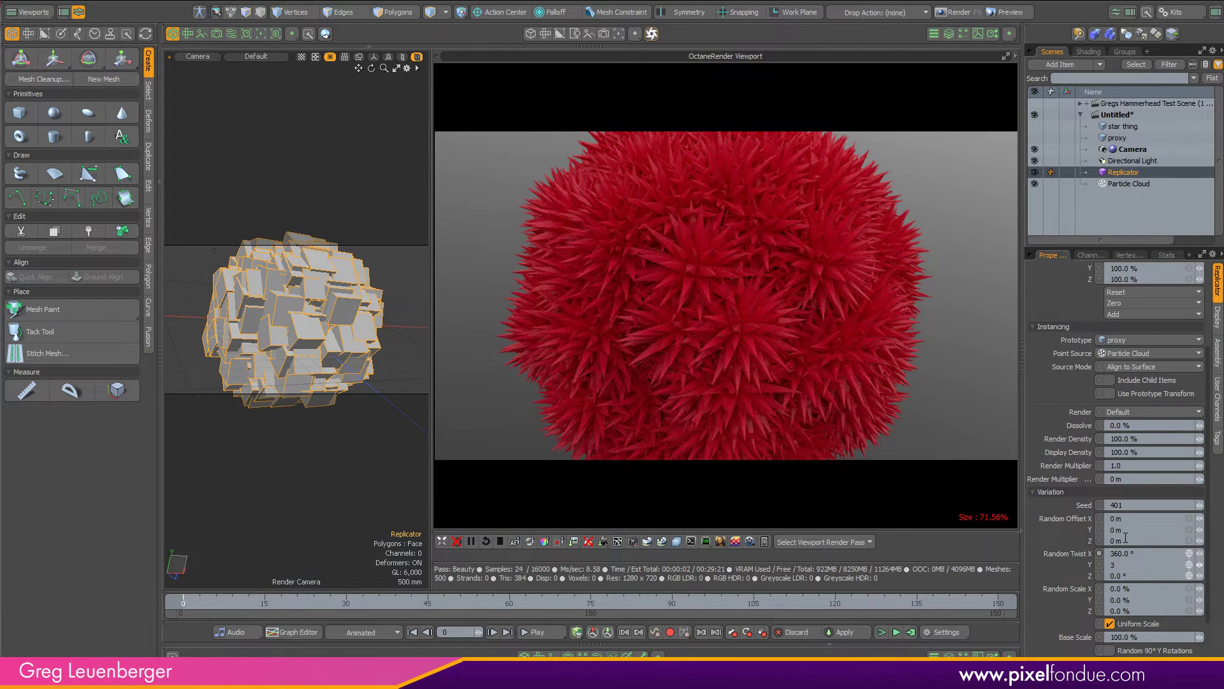
type("360")
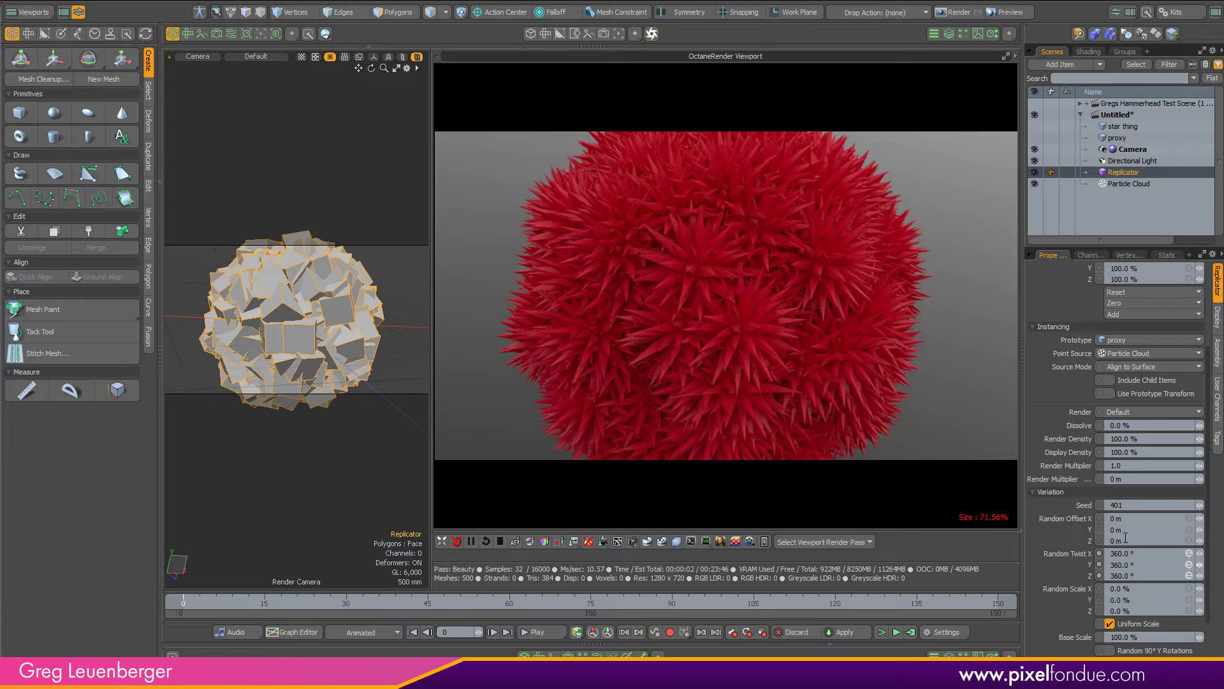
- Give the Replicator a uniform random scale of 75%
left_click(1142, 590)
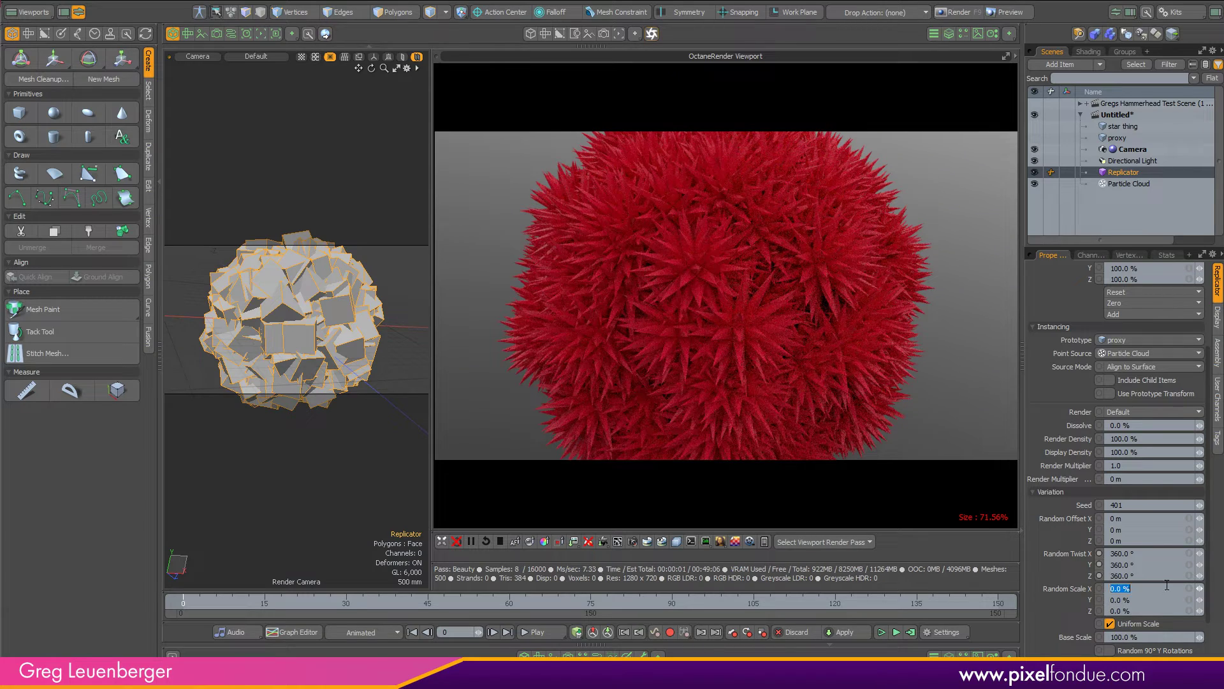
type("75")
key("Return")
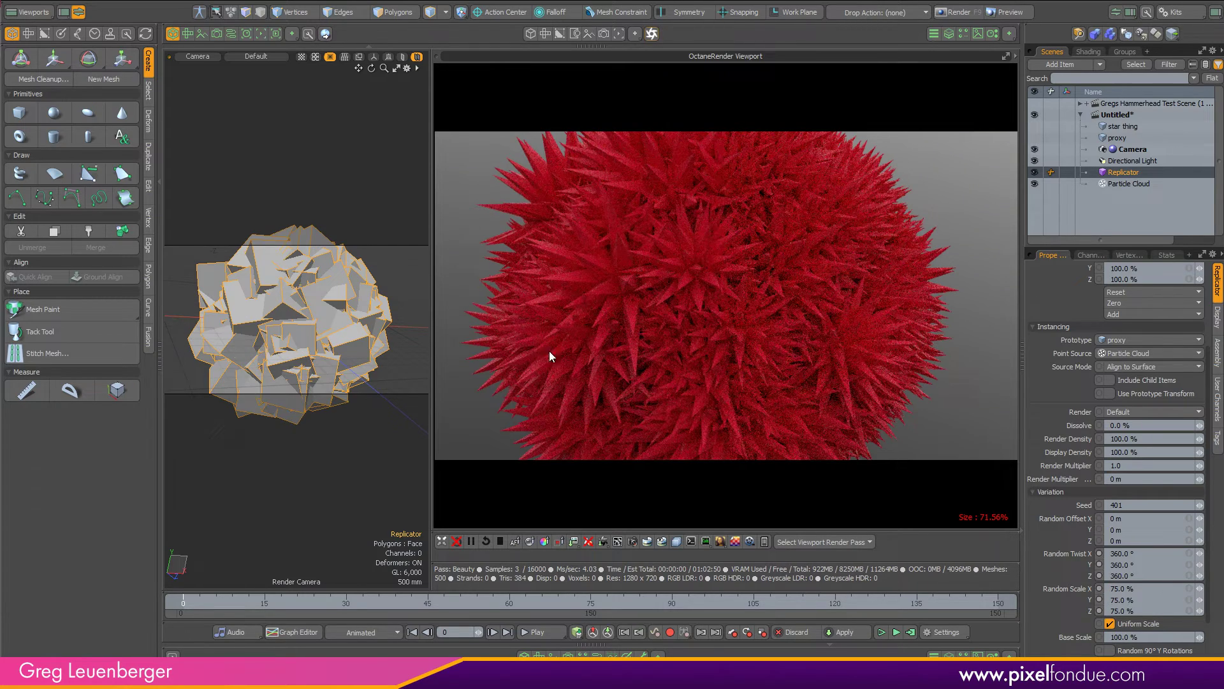
- Enlarge the Particle Cloud to a dimension and height of 10 m each
left_click(1129, 184)
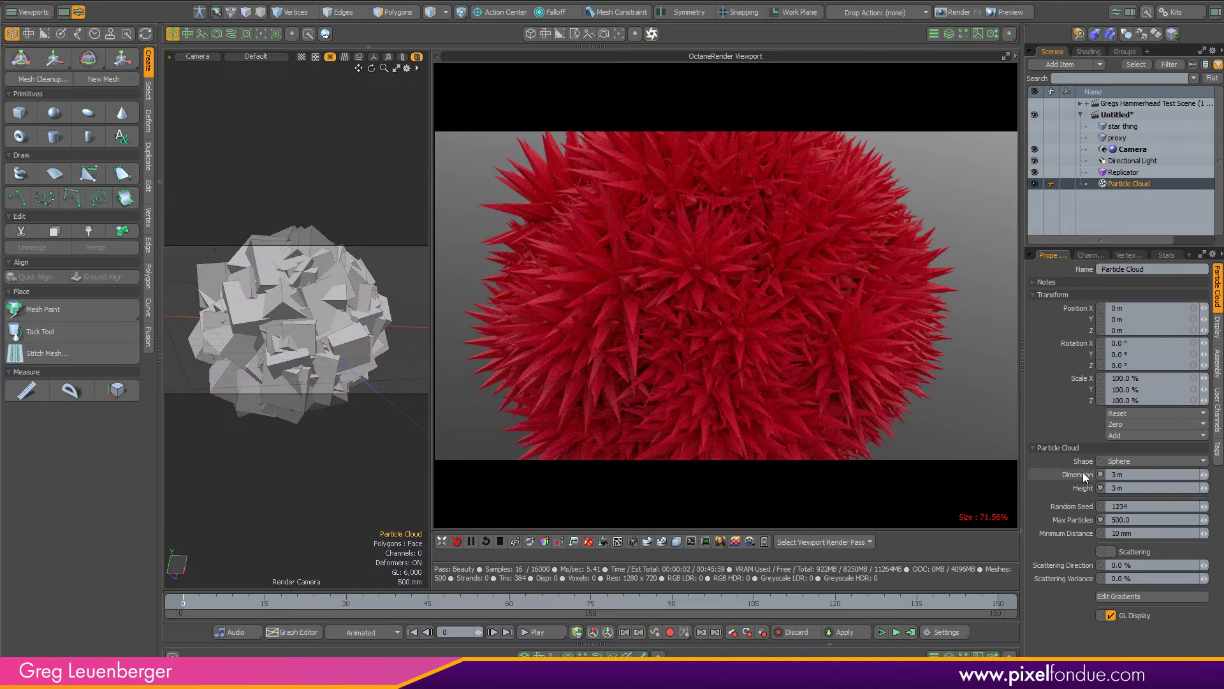
left_click(1140, 474)
type("10")
key("Return")
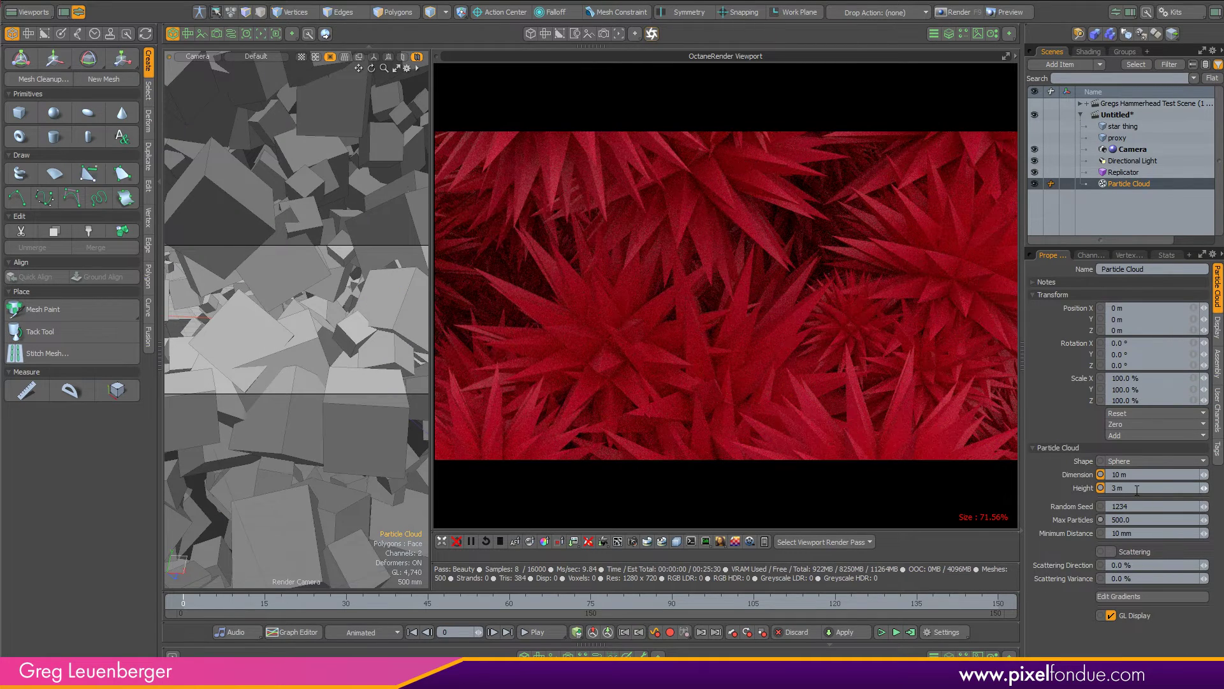
left_click(1146, 483)
type("10")
key("Return")
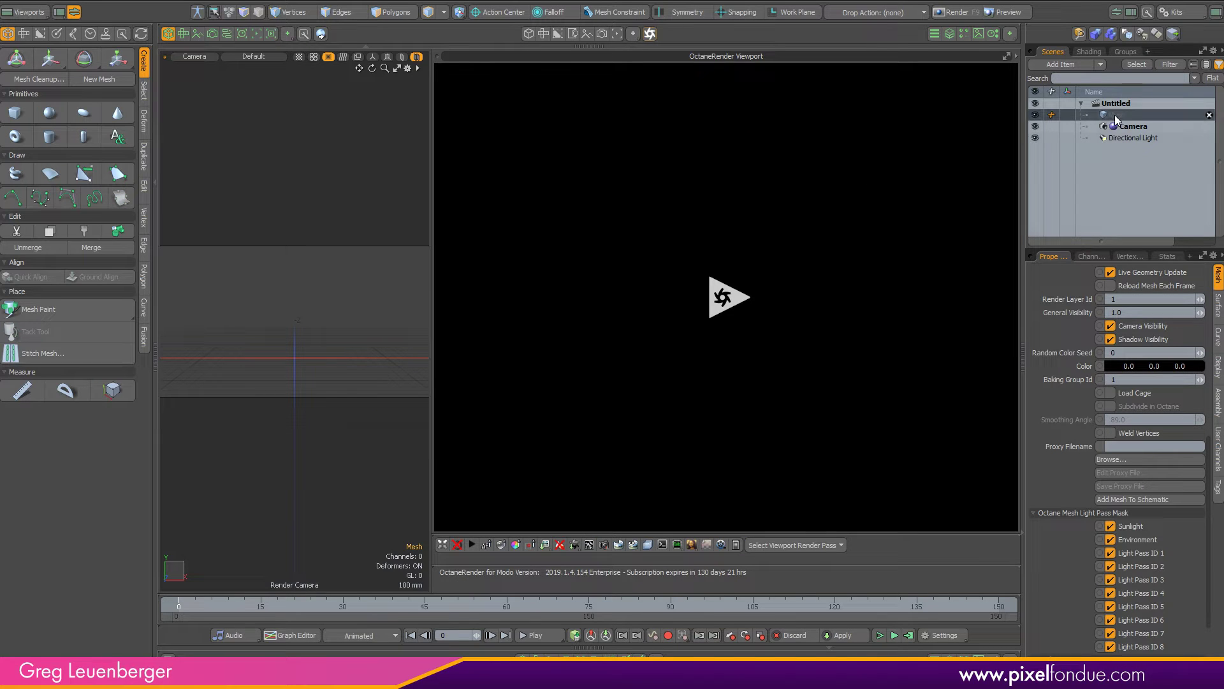
- Rename the empty mesh item in the new scene as Tree A
double_click(1112, 115)
type("Tree ")
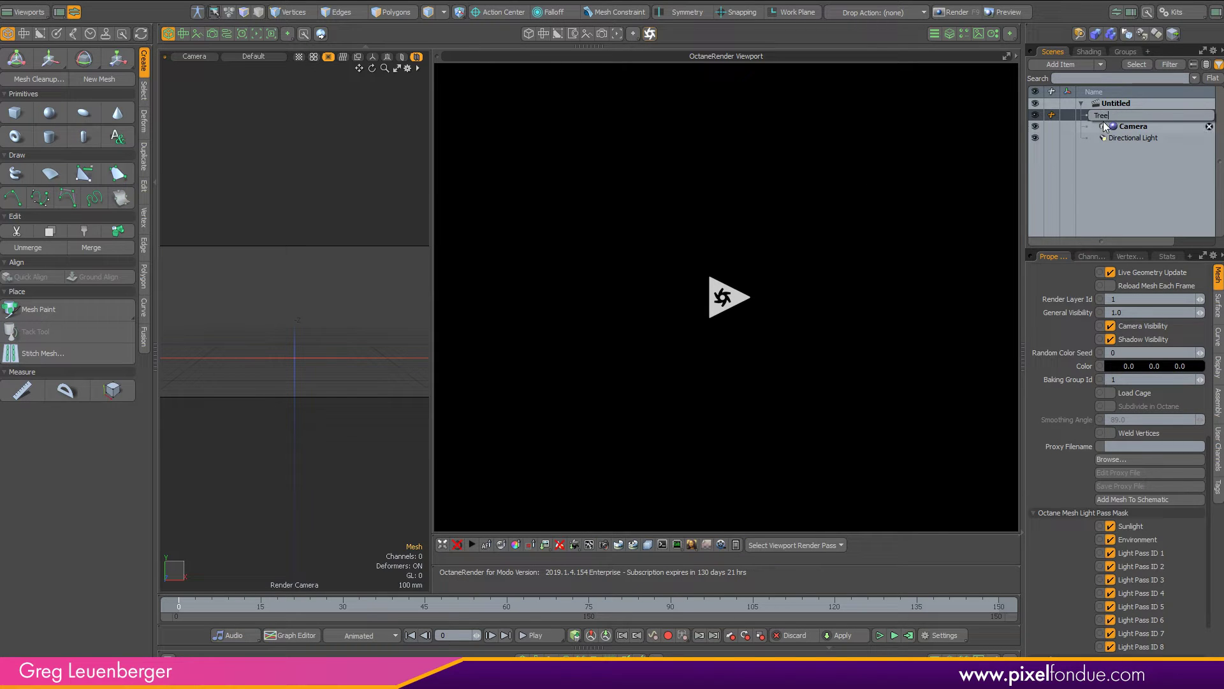
type("A")
key("Return")
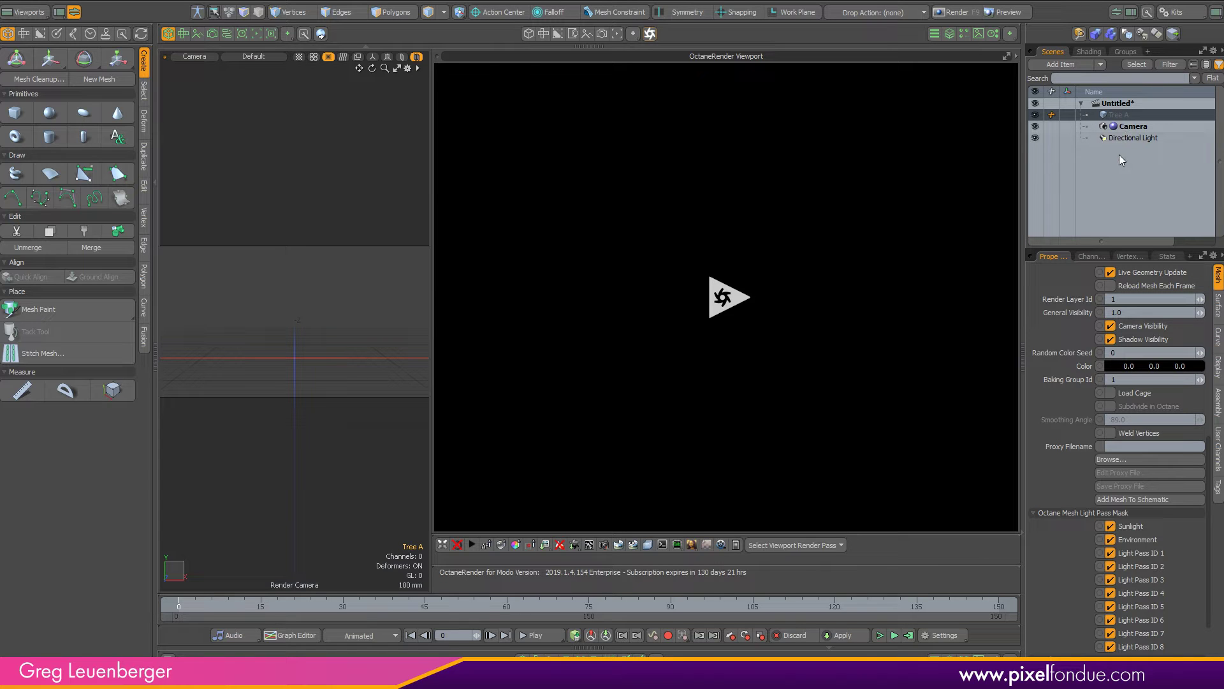
- Add a second mesh item and name it Ground
key("n")
double_click(1125, 115)
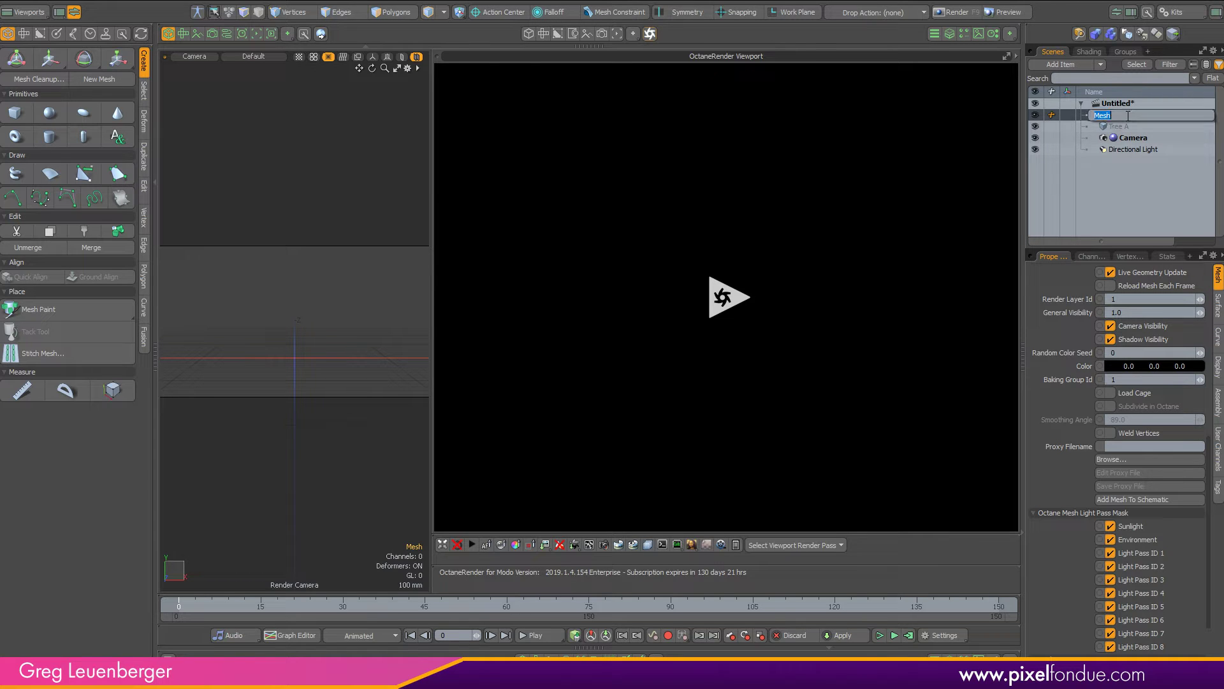
type("Ground")
key("Return")
- Add a third mesh item and name it Tree B
key("n")
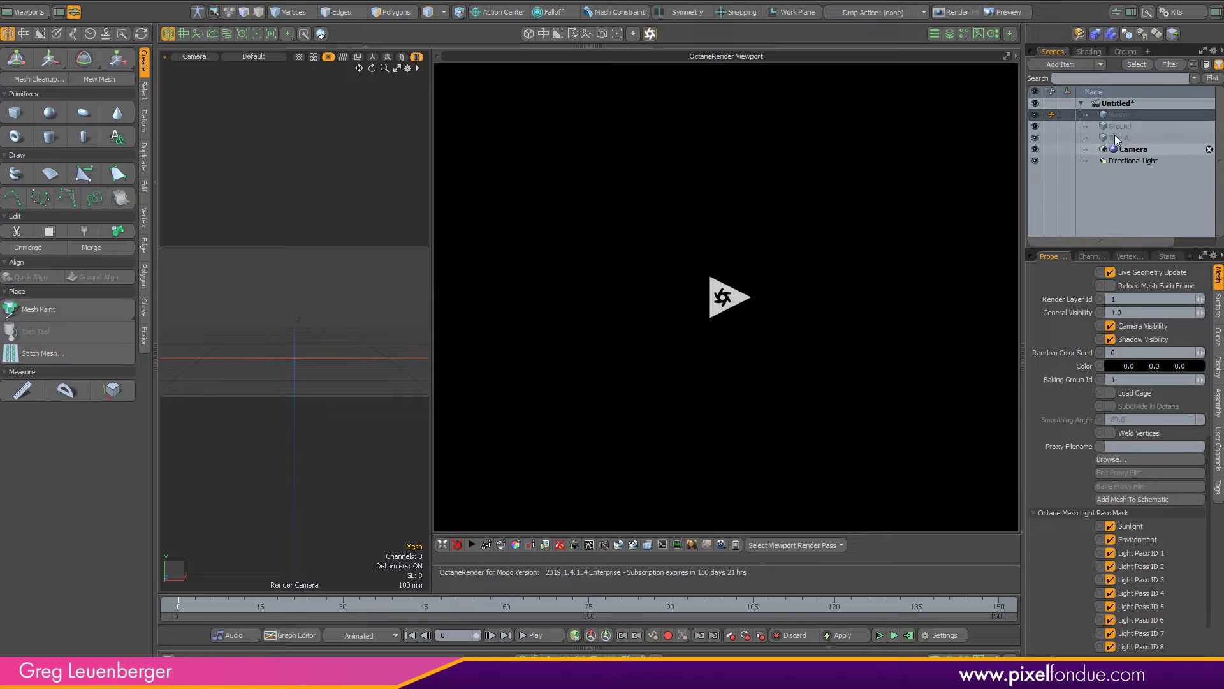
double_click(1124, 115)
type("Tree ")
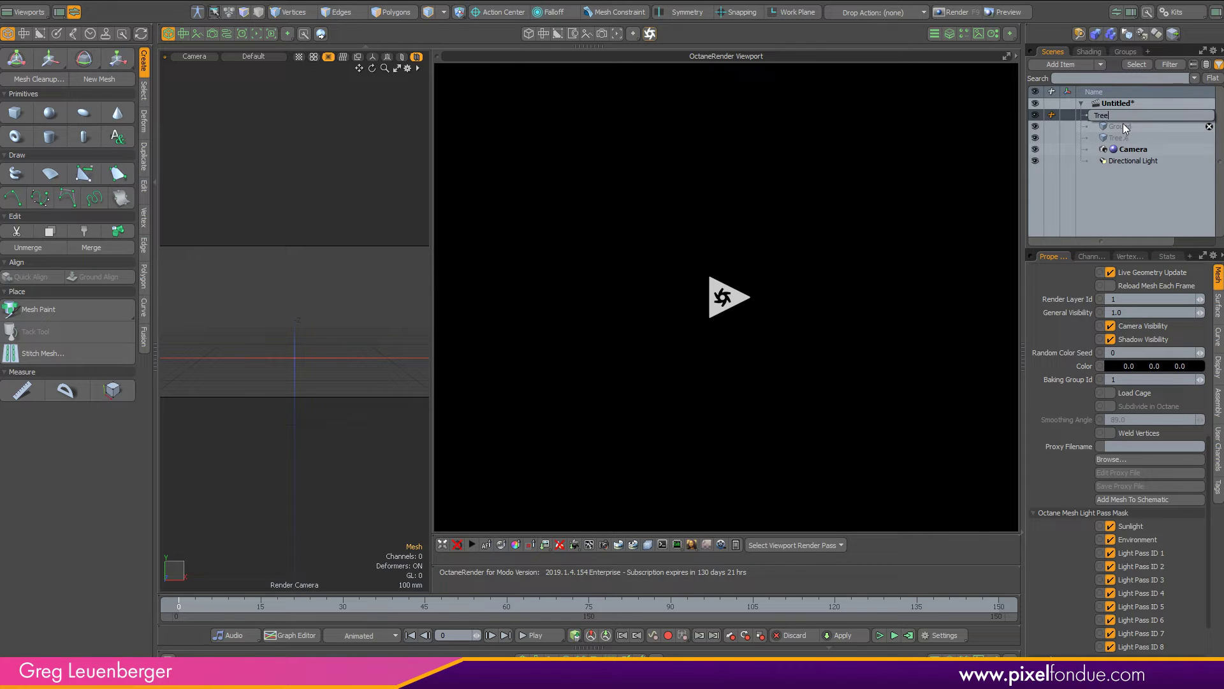
type("B")
key("Return")
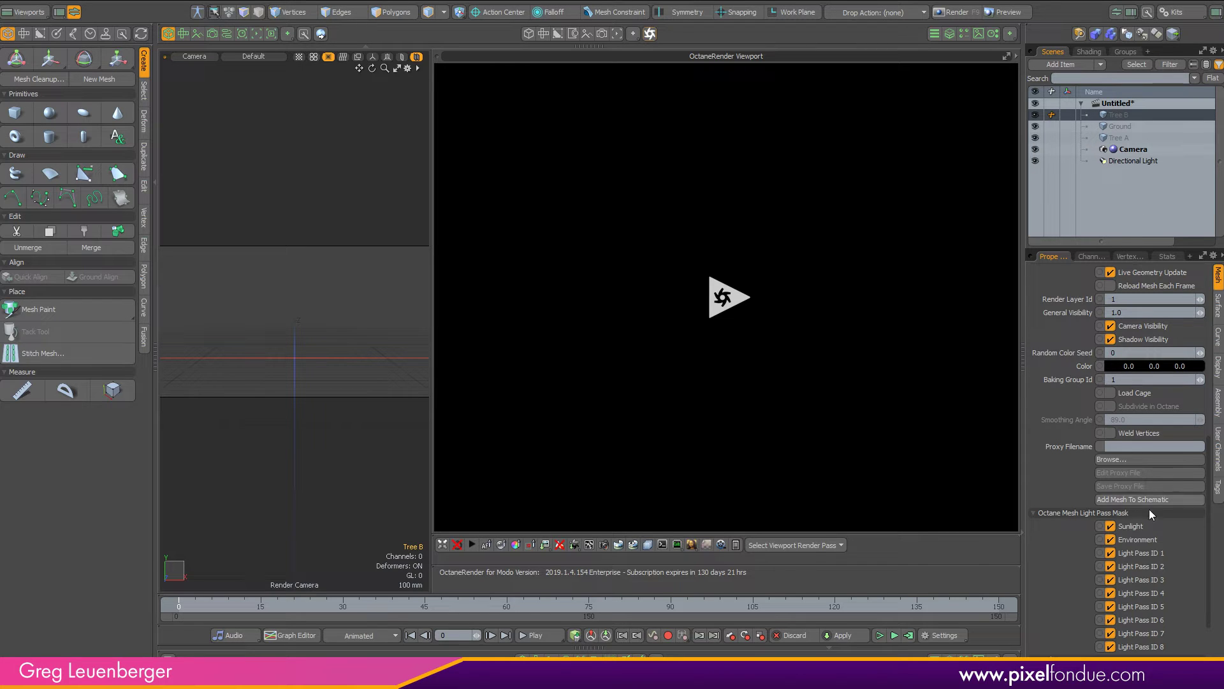
- Load Tree B.orbx as the proxy file of the Tree B mesh and Tree A.orbx as that of the Tree A mesh
left_click(1111, 459)
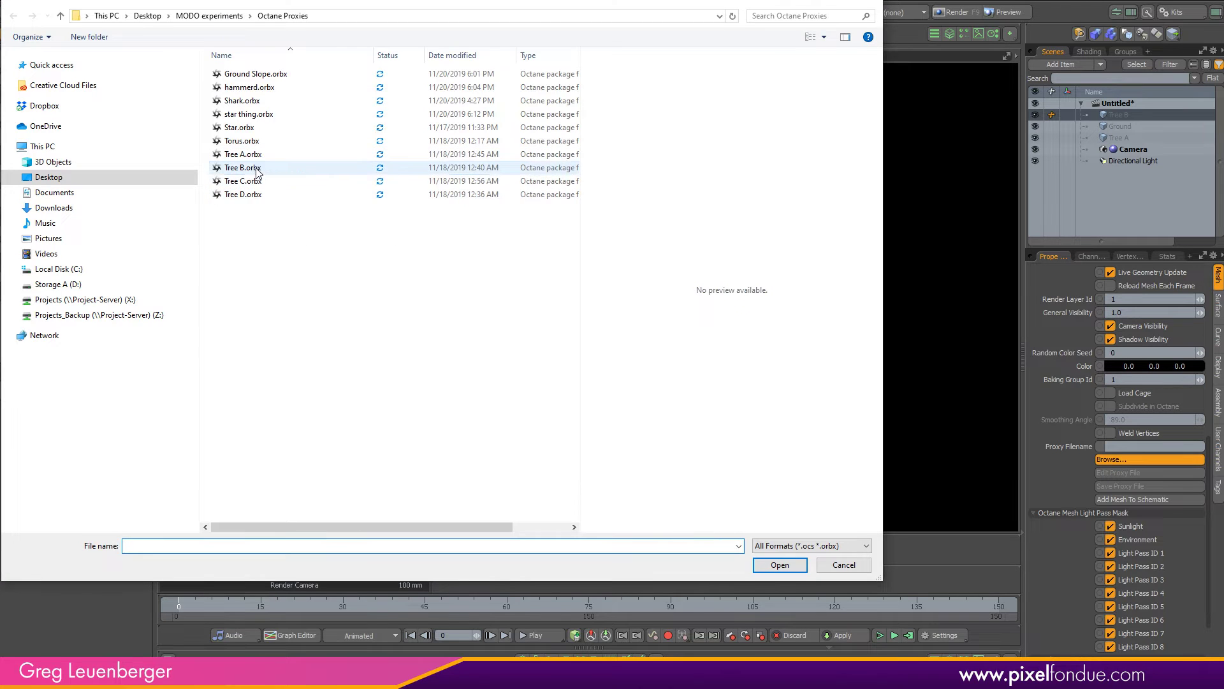
double_click(242, 168)
left_click(1125, 138)
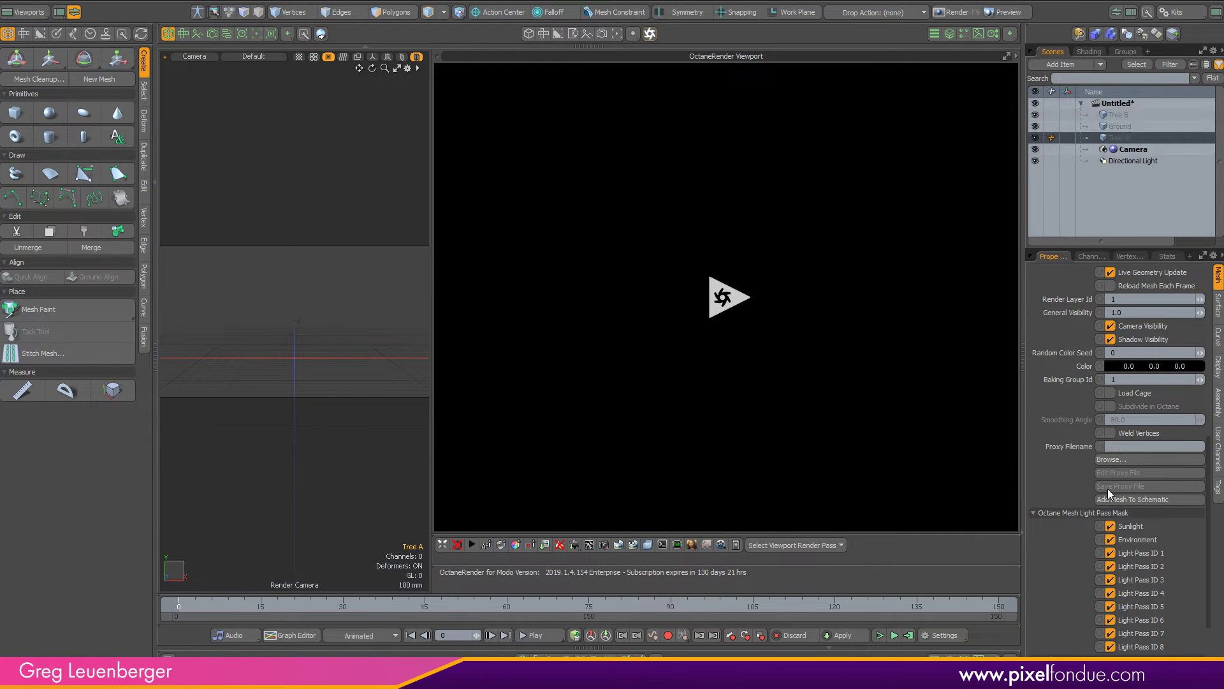
left_click(1110, 459)
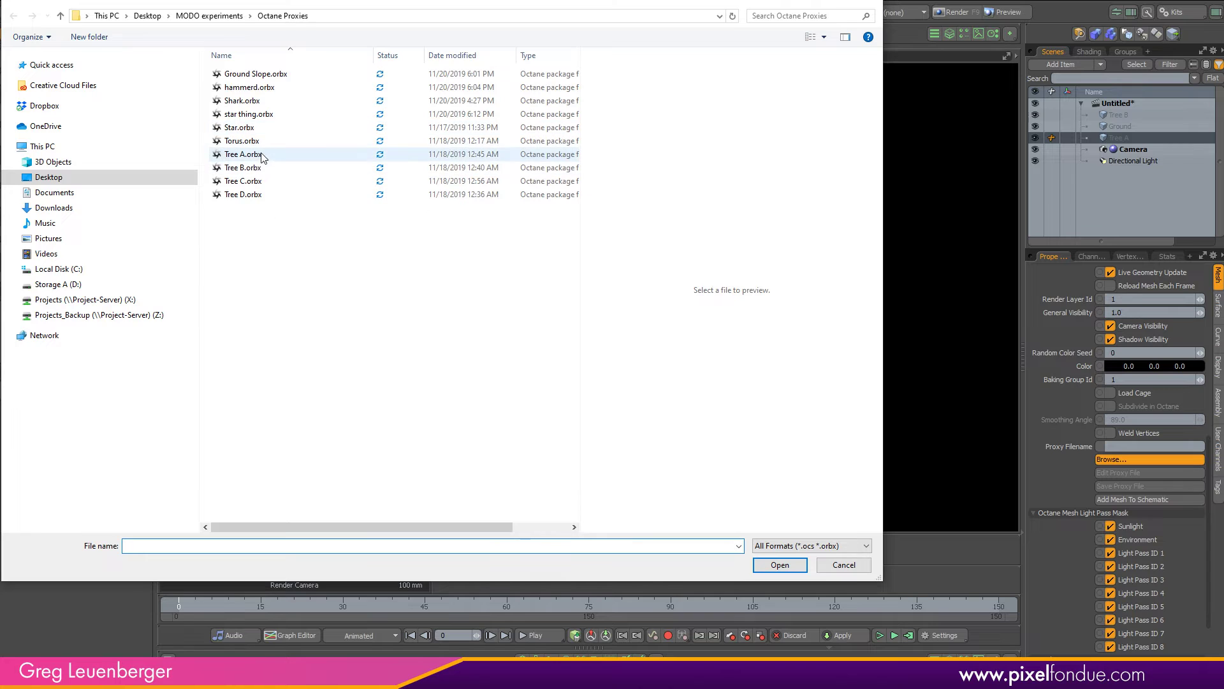
double_click(261, 154)
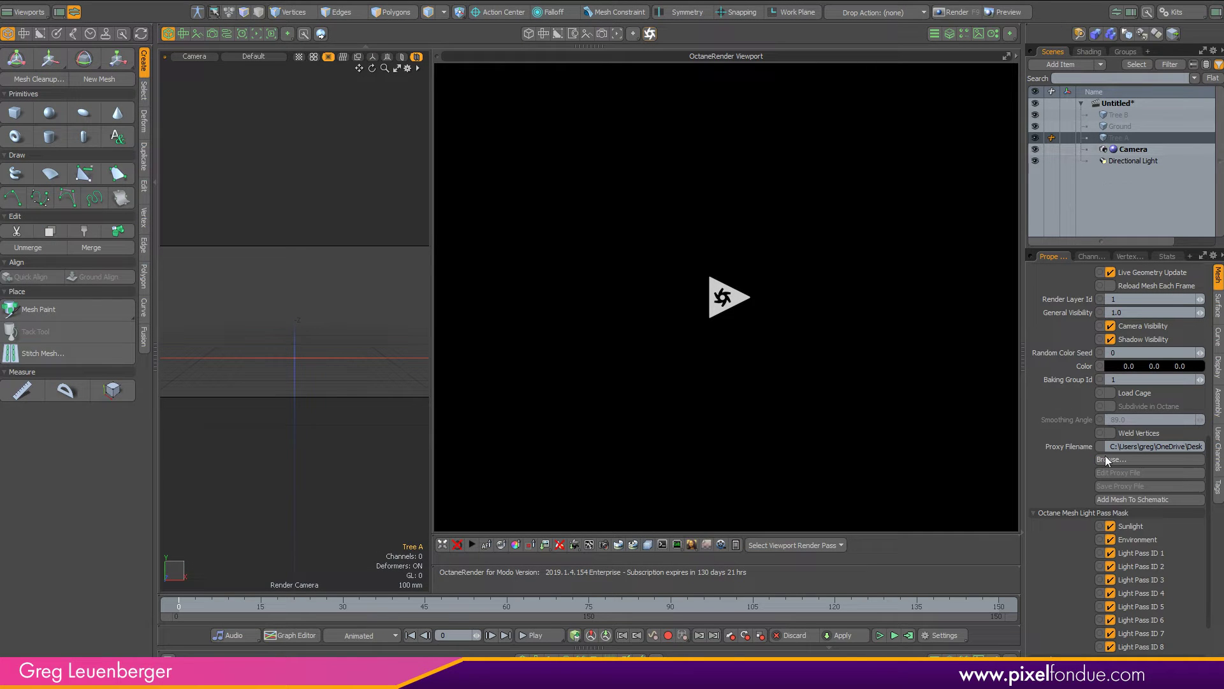
- Load Ground Slope.orbx as the proxy file of the Ground mesh
left_click(1132, 128)
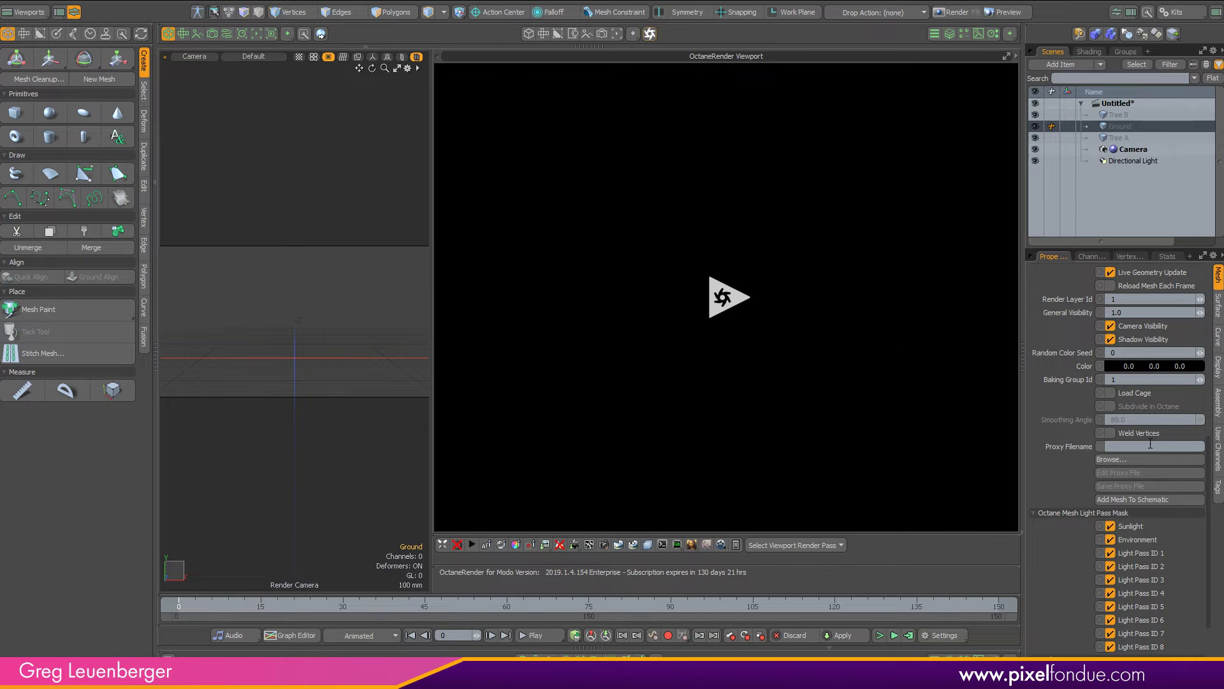
left_click(1127, 461)
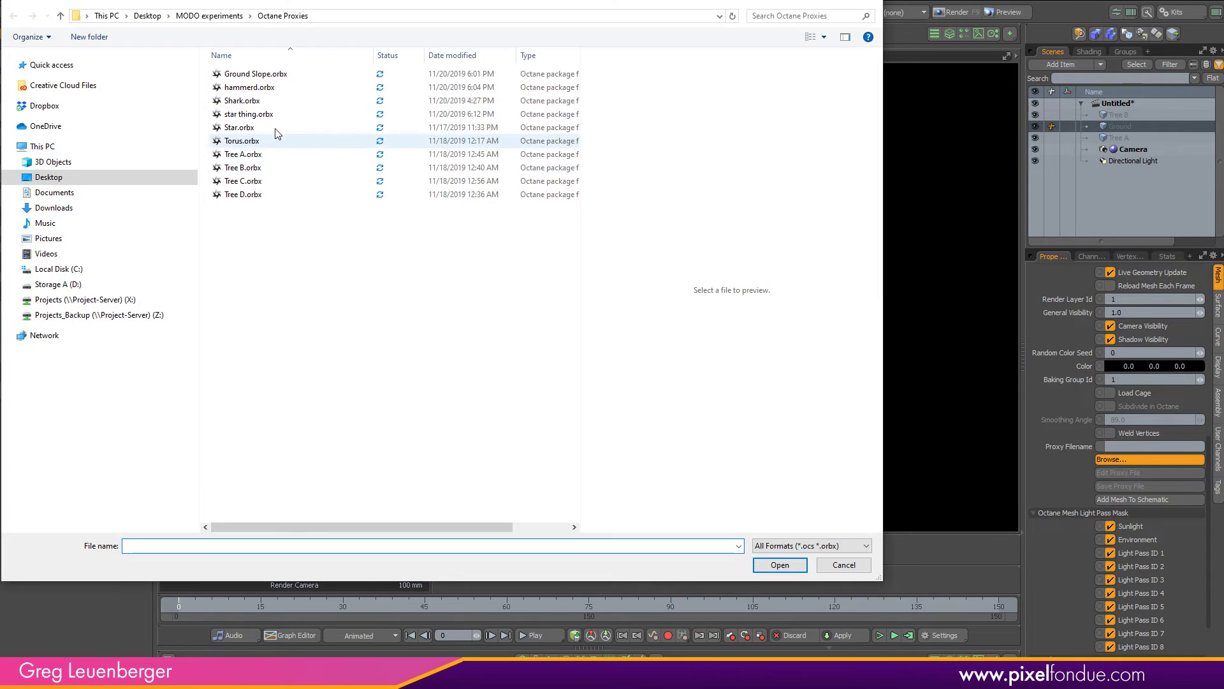
double_click(284, 74)
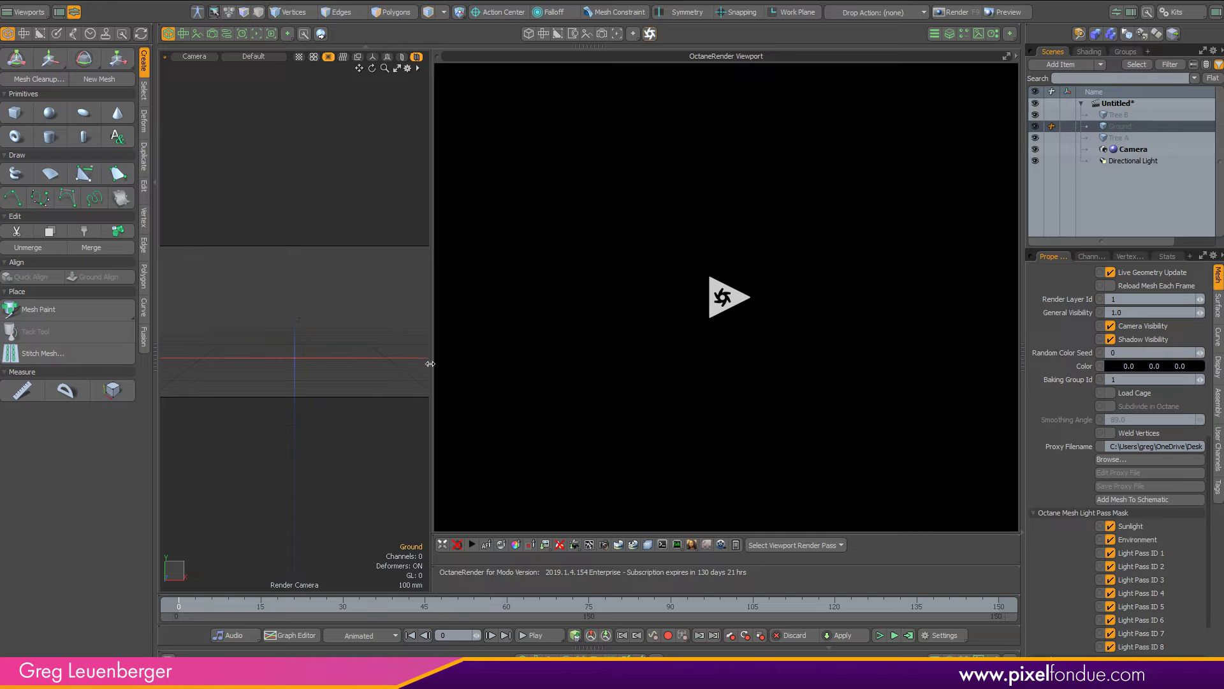
- Draw a flat rectangular placeholder plane around the origin in the Ground mesh with the Cube tool
left_click_drag(432, 364, 461, 367)
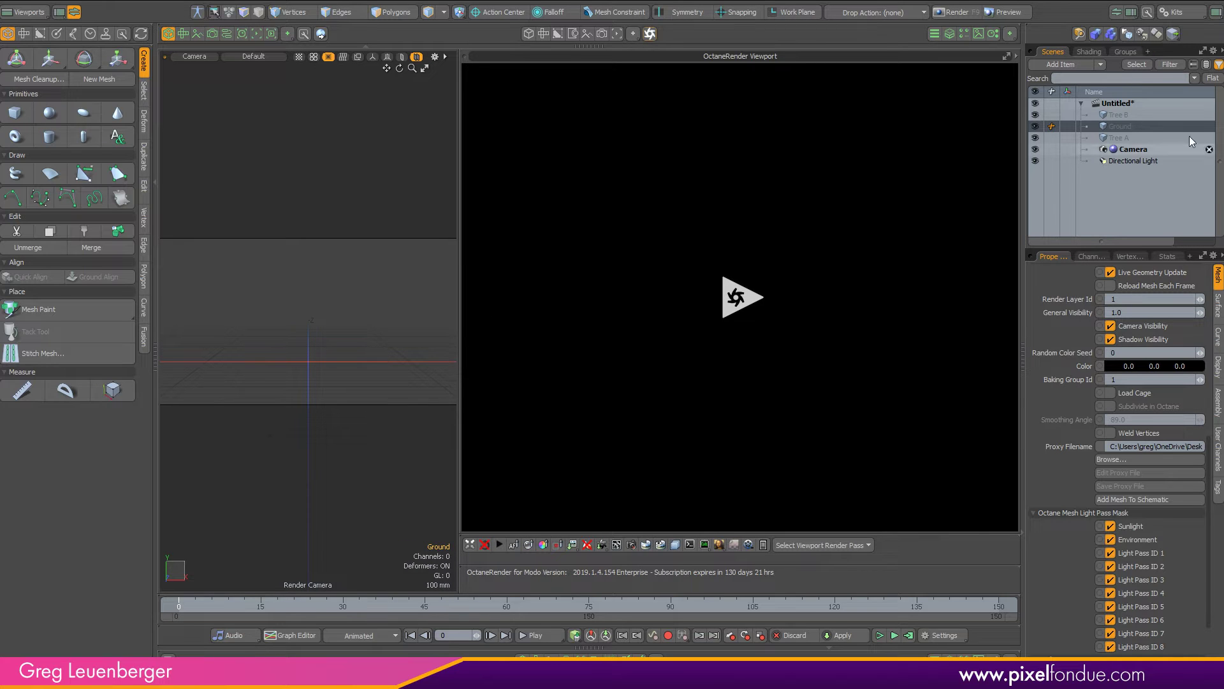
left_click(1119, 115)
left_click(1130, 125)
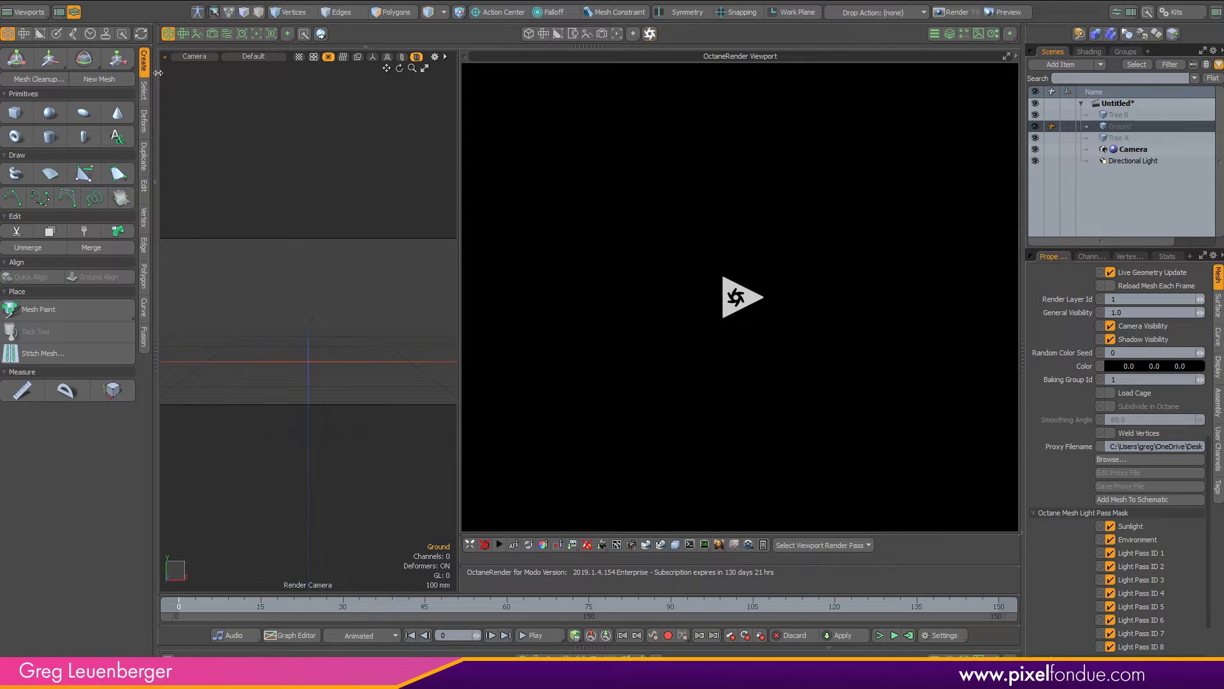
left_click(16, 114)
key("KP_7")
left_click_drag(205, 221, 424, 407)
key("ctrl+space")
left_click(350, 401)
left_click_drag(350, 402, 298, 450, "alt")
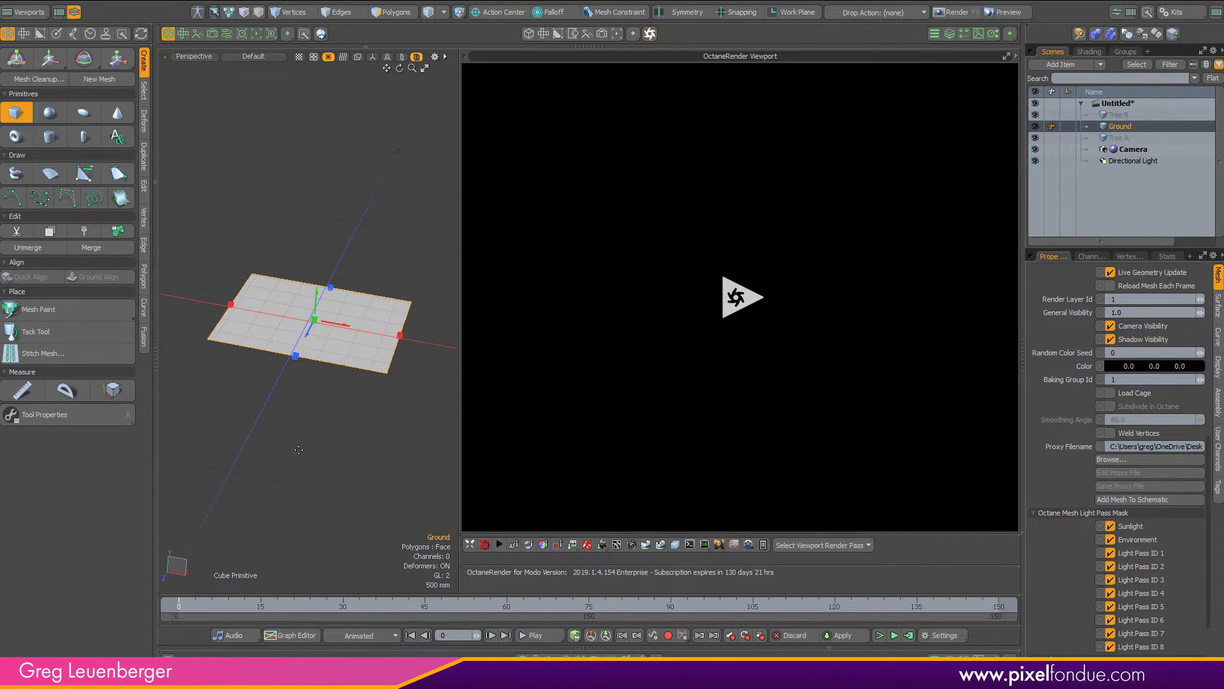
key("Escape")
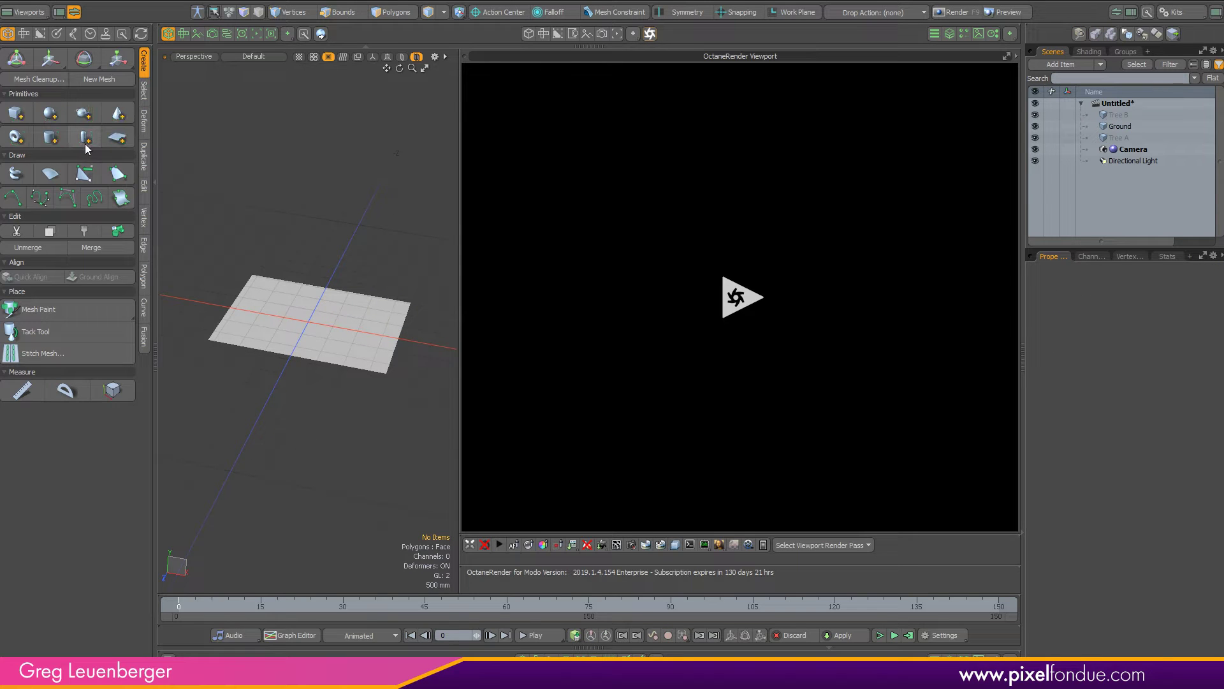
- Add a default cylinder at the origin to the existing Tree B mesh and another to the existing Tree A mesh
left_click(1117, 114)
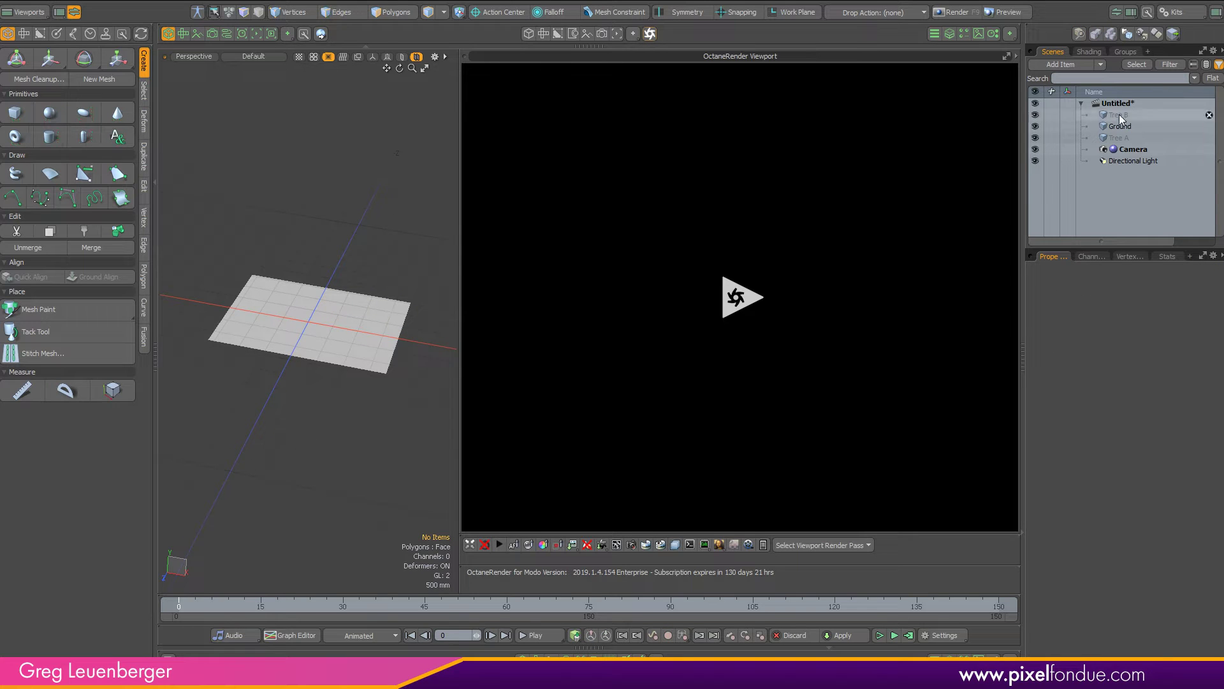
left_click(51, 138)
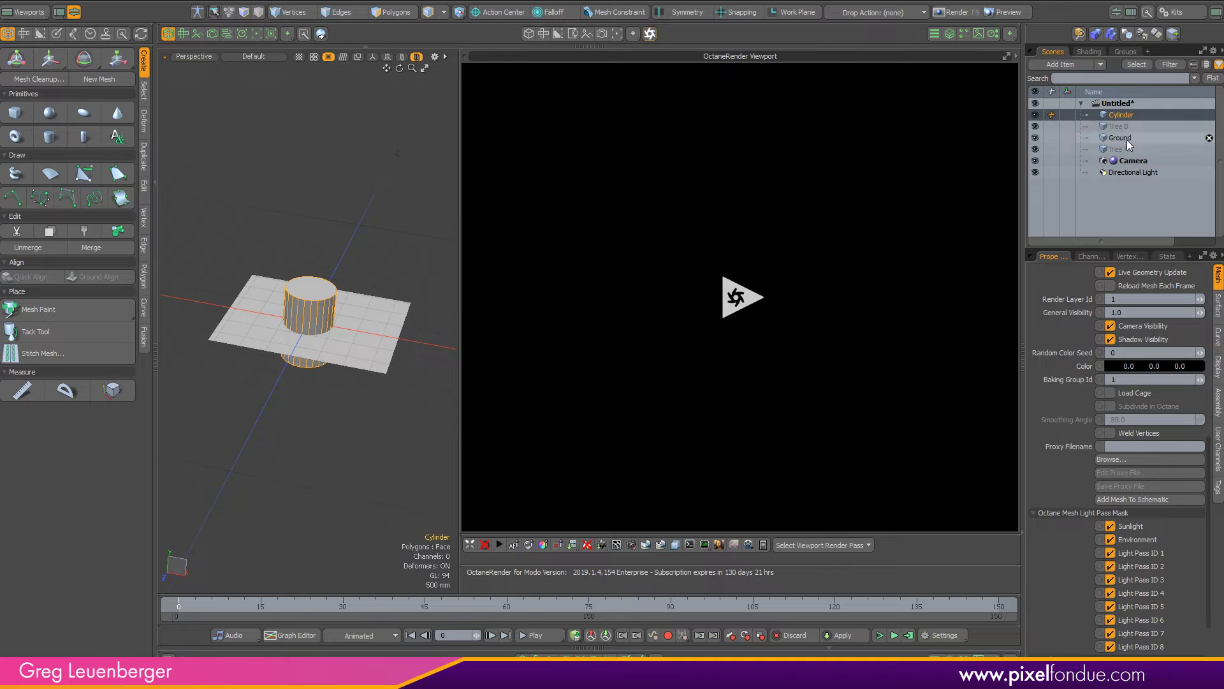
key("ctrl+z")
left_click(49, 136, "ctrl")
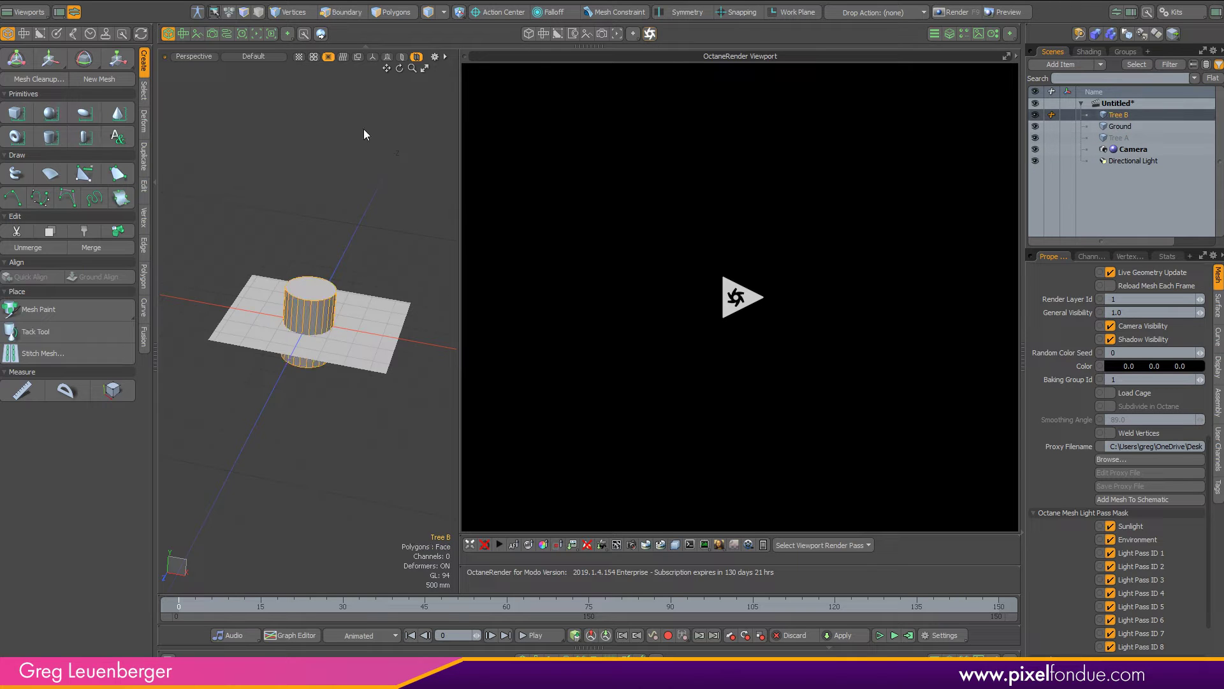
left_click(1115, 139)
left_click(51, 136, "ctrl")
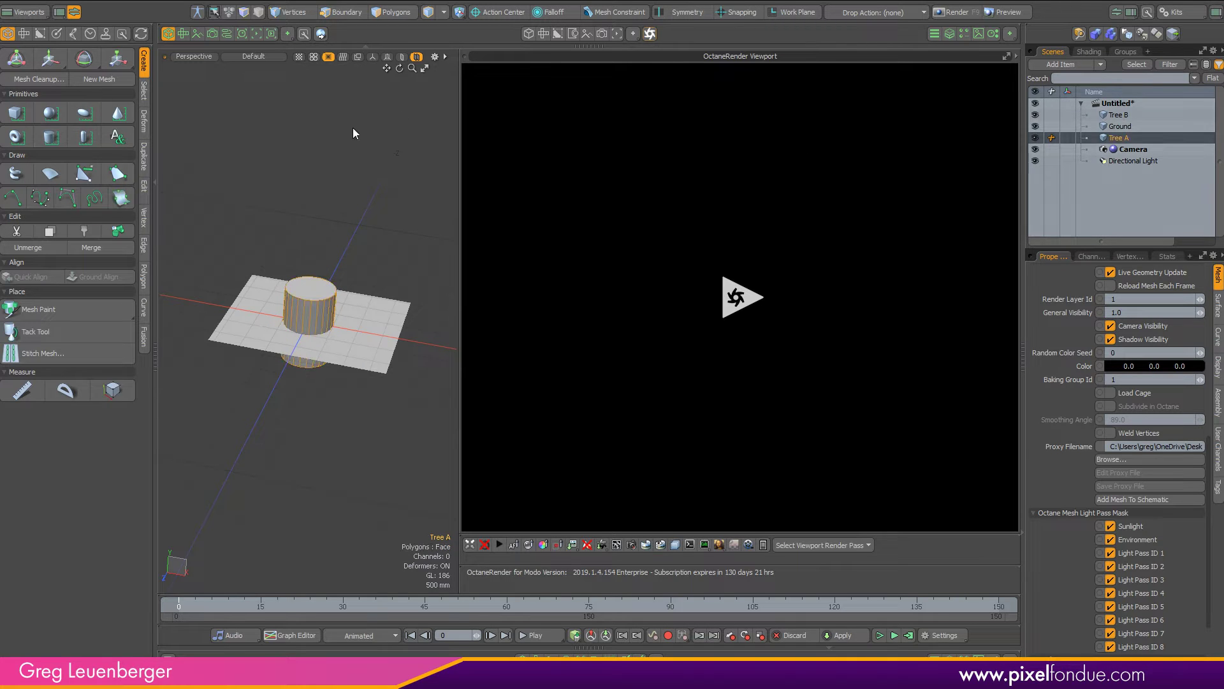
- Scale the Tree B placeholder cylinder so it becomes narrower and taller than the Tree A cylinder
left_click(1132, 116)
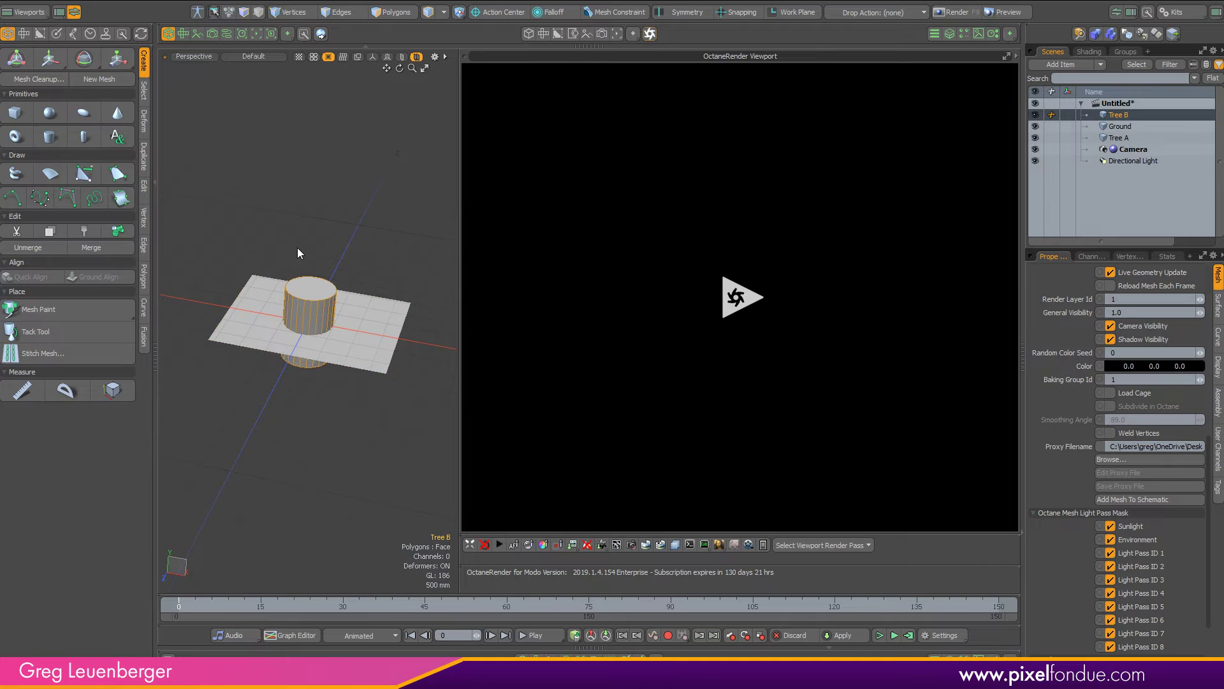
key("3")
key("y")
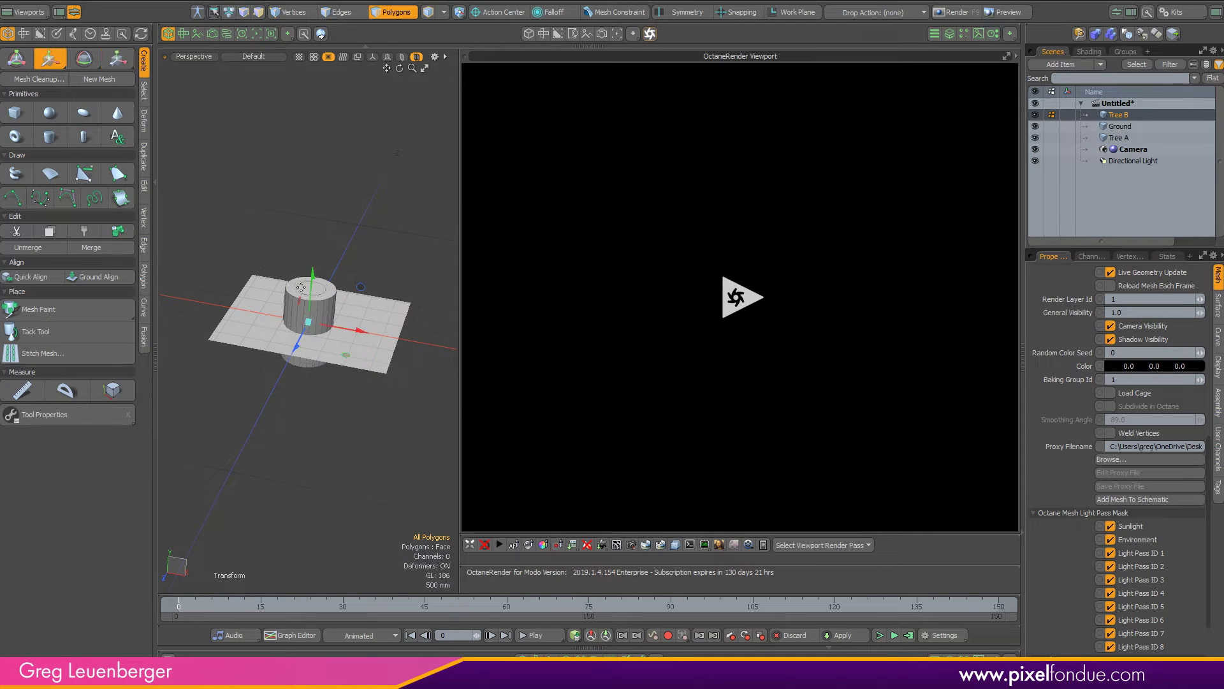
key("q")
key("w")
key("r")
left_click_drag(312, 271, 314, 249)
key("q")
left_click_drag(248, 325, 276, 353, "alt")
scroll(322, 331, "up", 3)
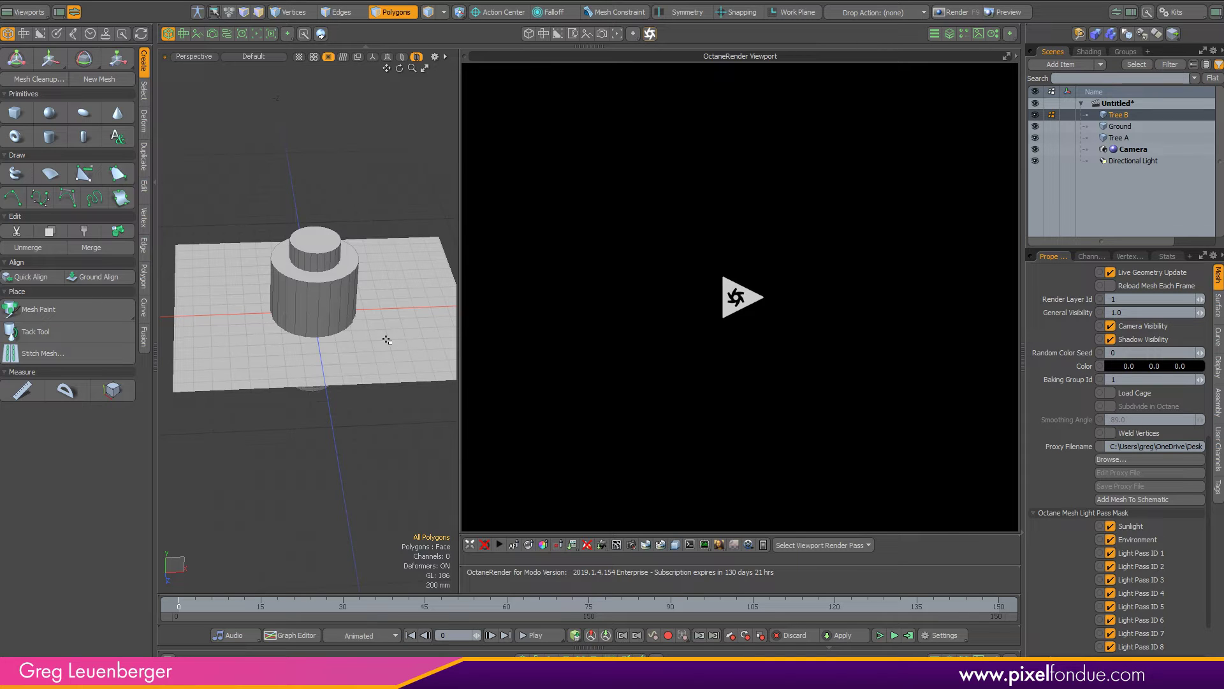
scroll(360, 396, "down", 2)
left_click_drag(359, 396, 344, 409, "alt")
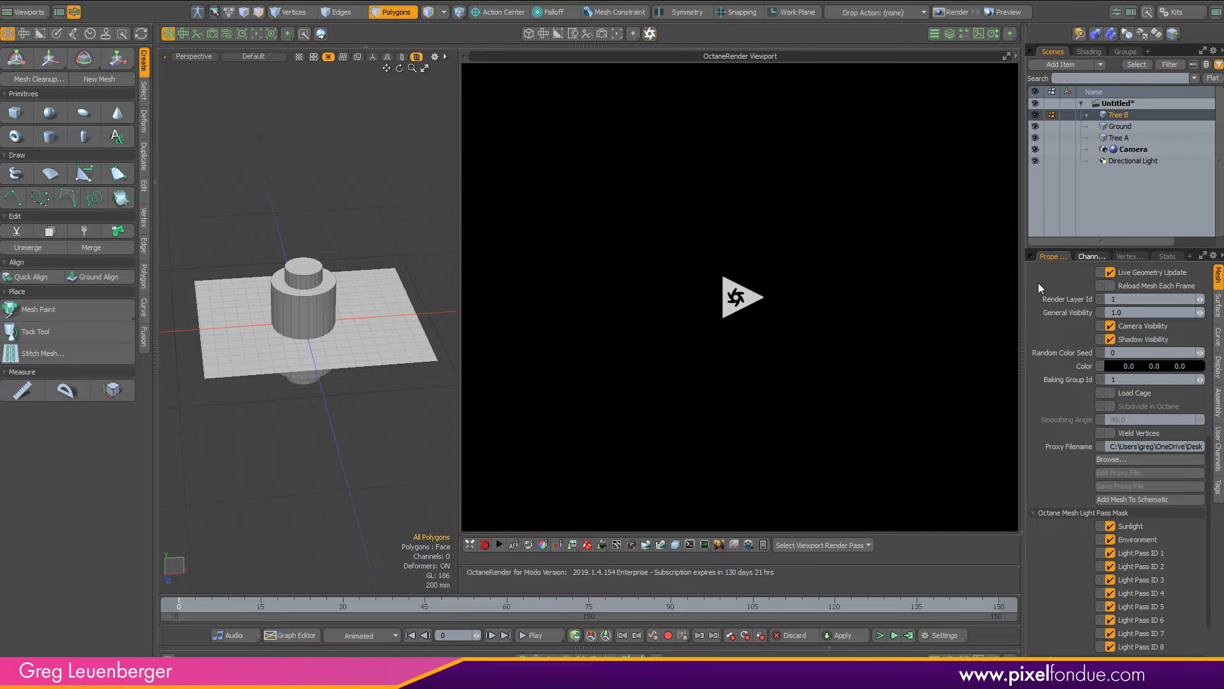
- Start the live Octane render and view the scene through the render camera from a raised, angled position
left_click(500, 544)
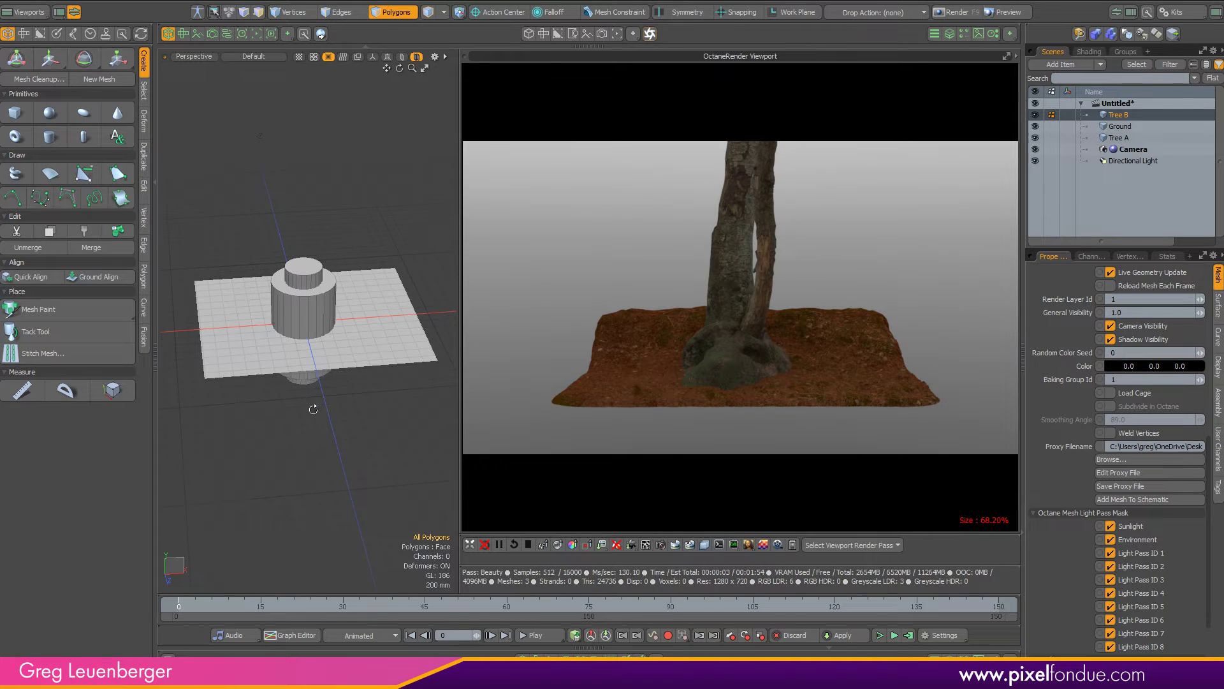
left_click_drag(313, 409, 409, 475, "alt")
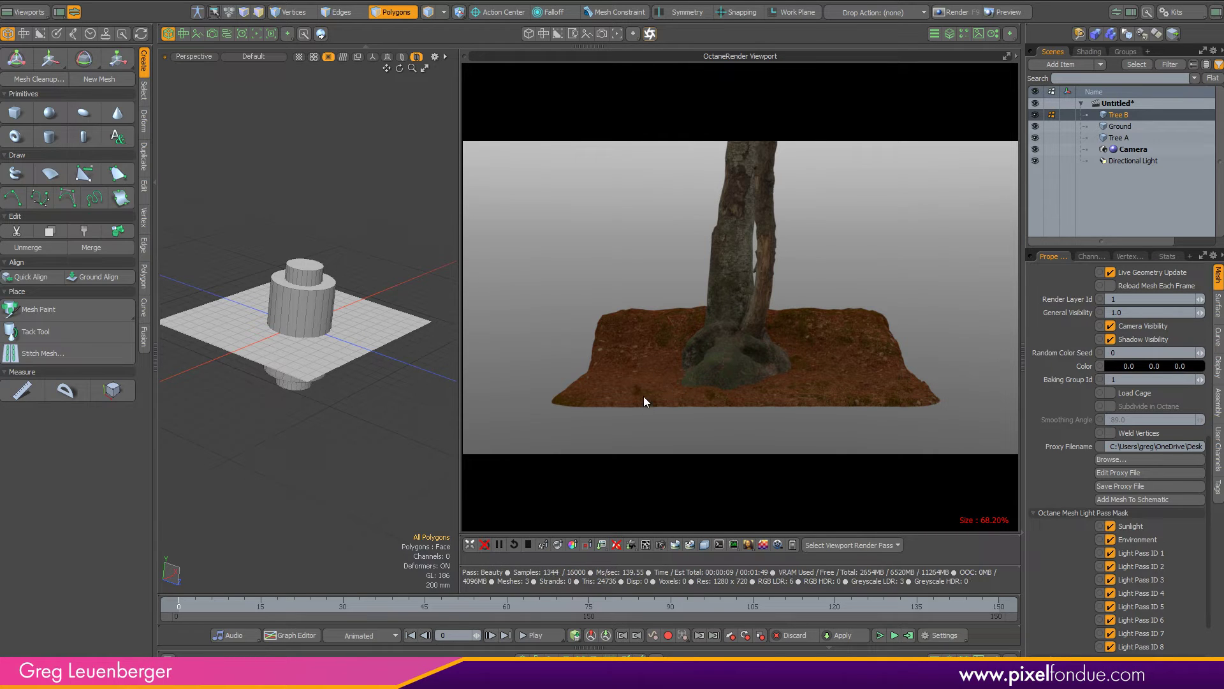
key("ctrl+space")
left_click(265, 268)
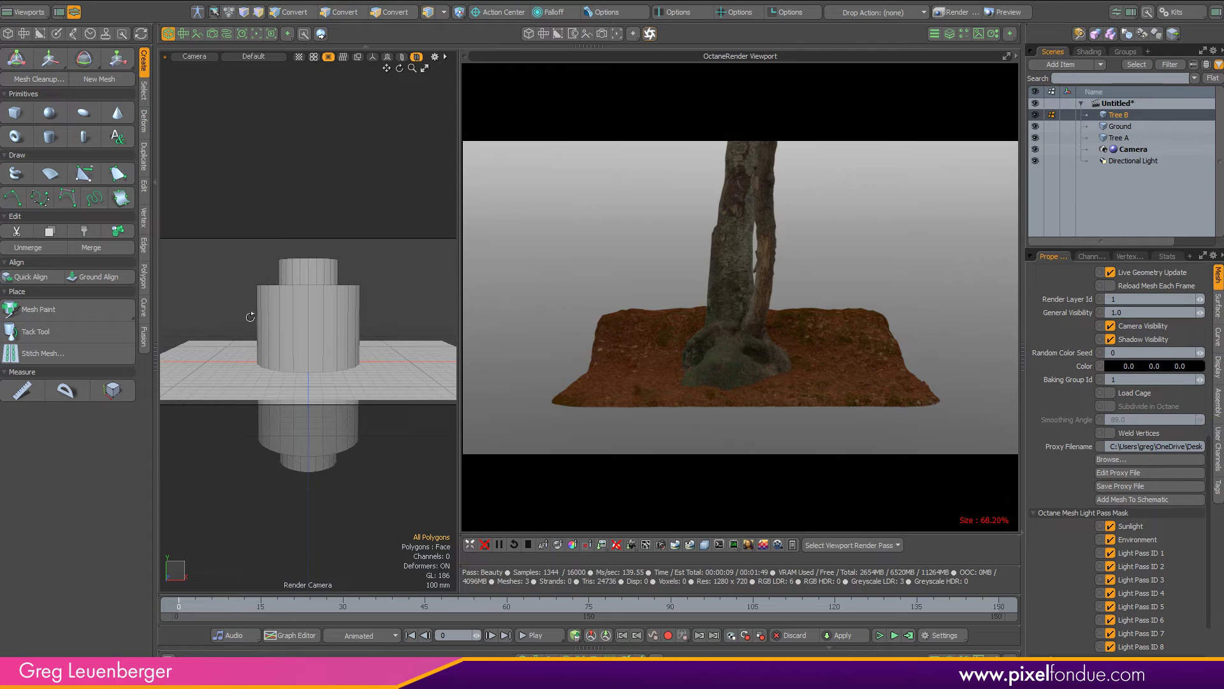
left_click_drag(251, 317, 347, 382, "alt")
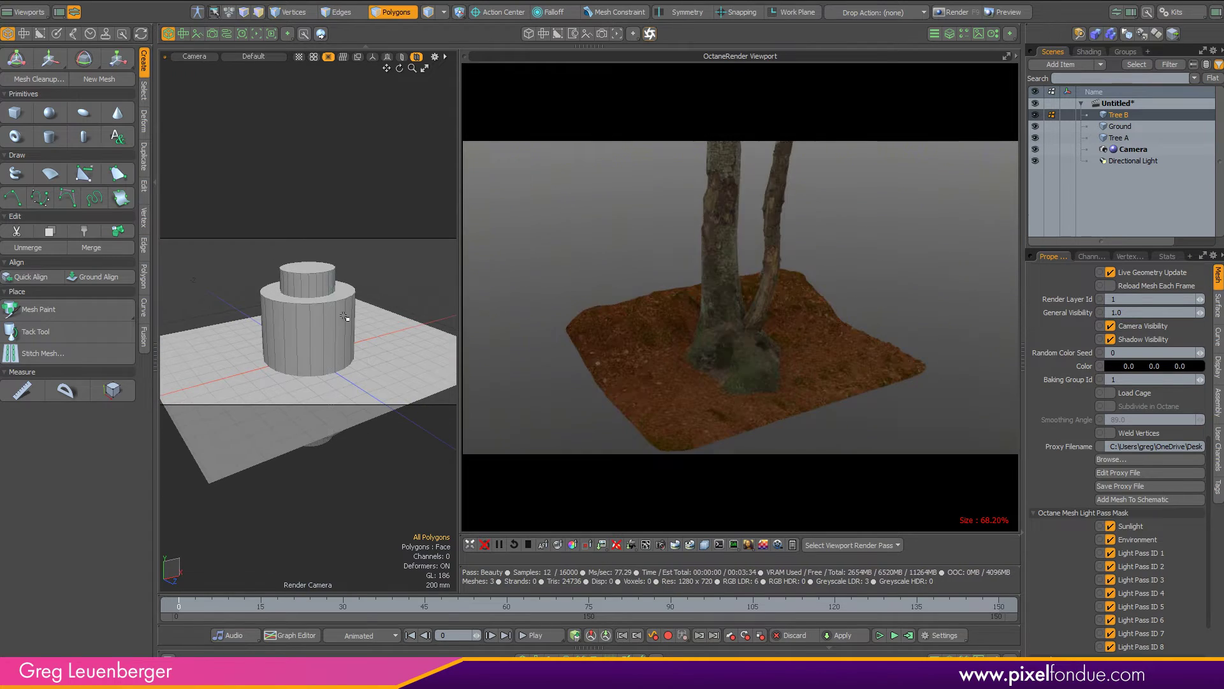
- Move the Tree B item along the ground until its cylinder stands clear of the Tree A cylinder
key("5")
key("w")
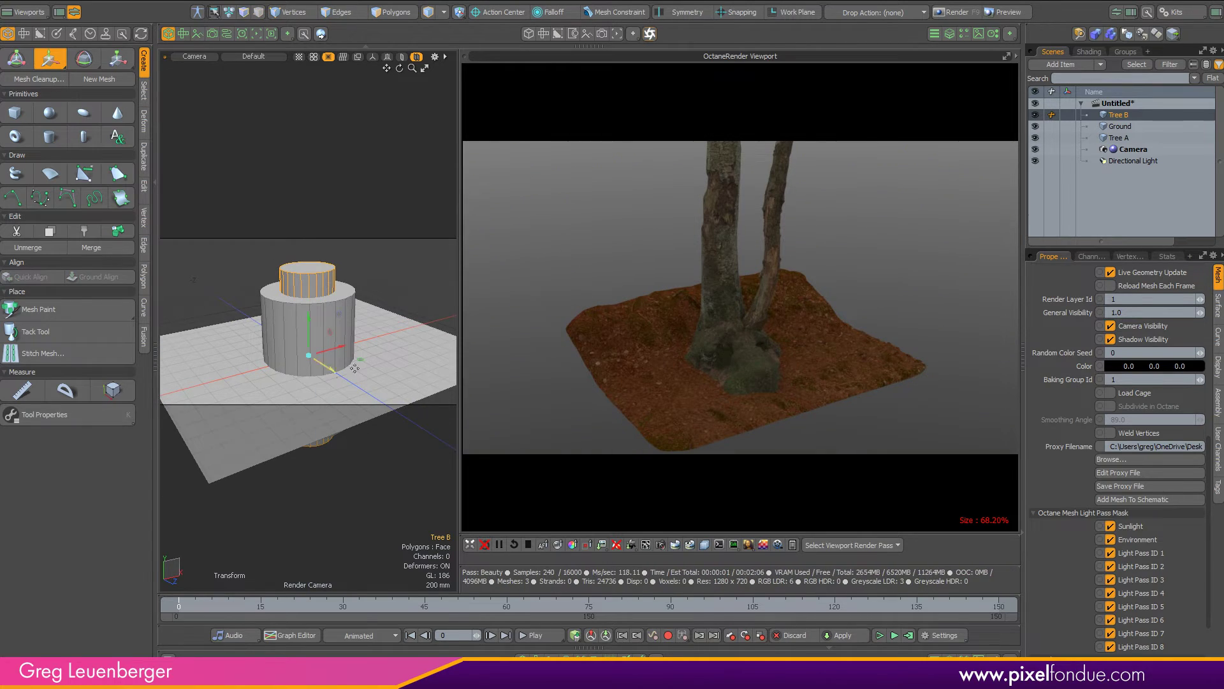
left_click_drag(366, 358, 522, 350)
key("q")
left_click_drag(331, 325, 168, 357, "ctrl+alt")
left_click_drag(243, 350, 344, 356, "alt")
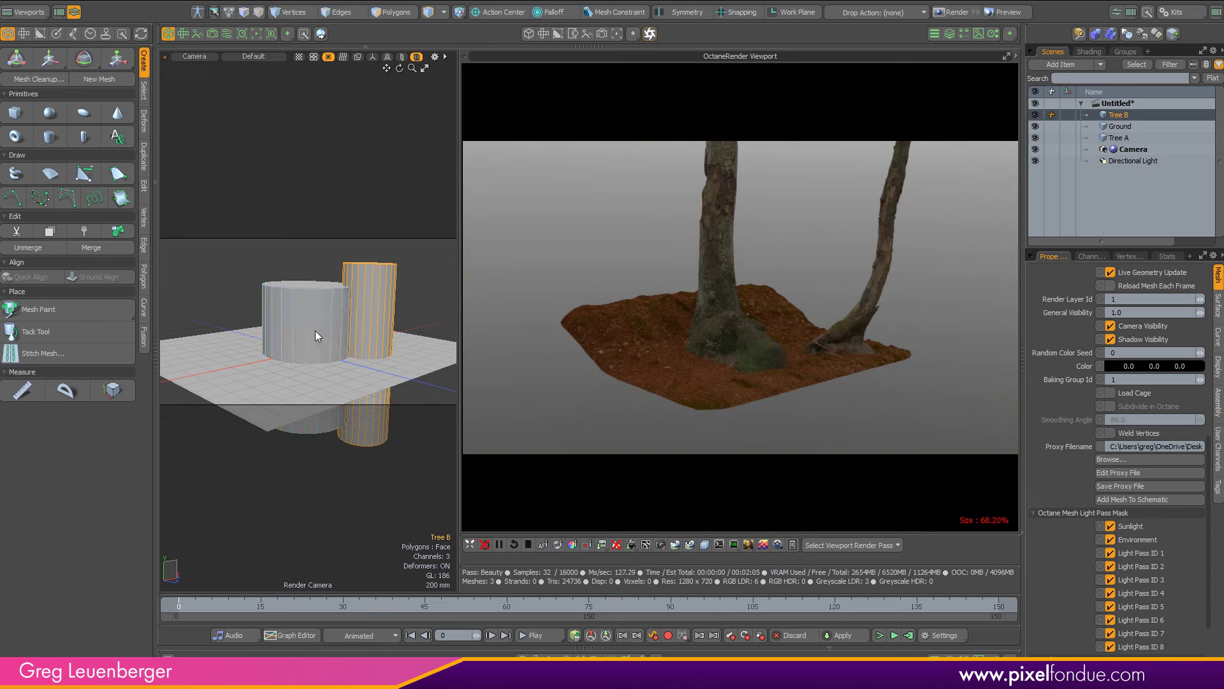
- Move the Tree A item slightly farther away from Tree B and deselect everything
left_click(315, 331)
key("w")
key("q")
left_click(411, 276)
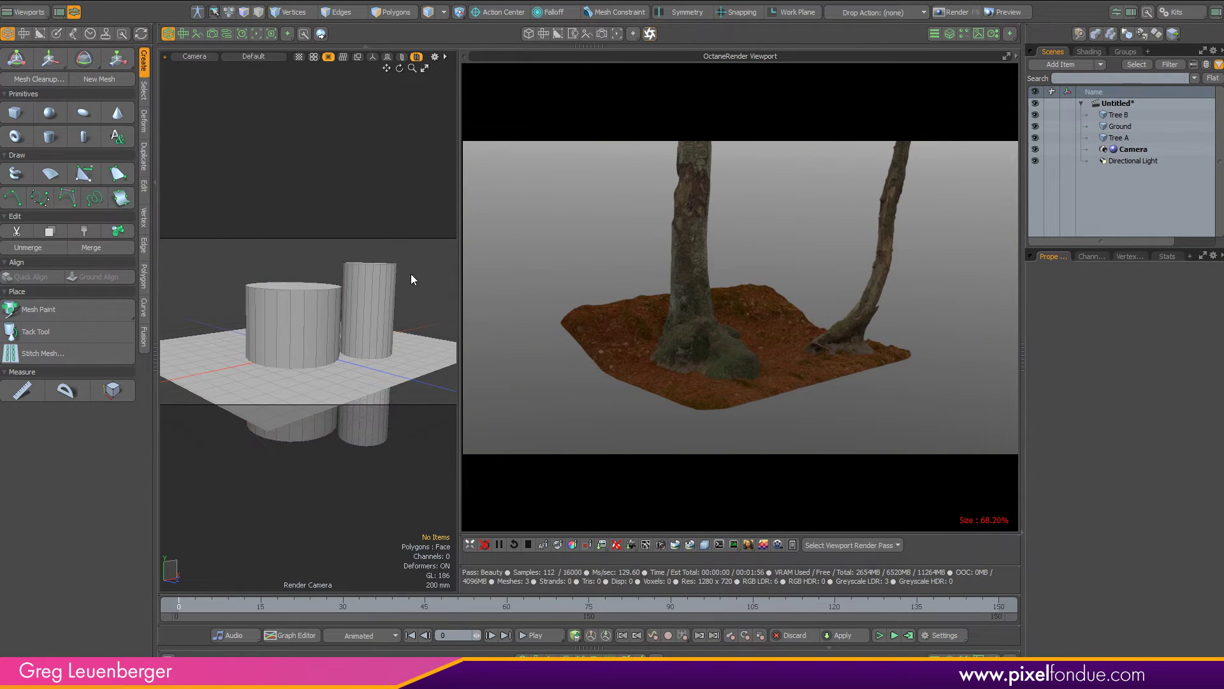
- Change the Octane environment type to Daylight Environment and view the lit trees up close
left_click(675, 544)
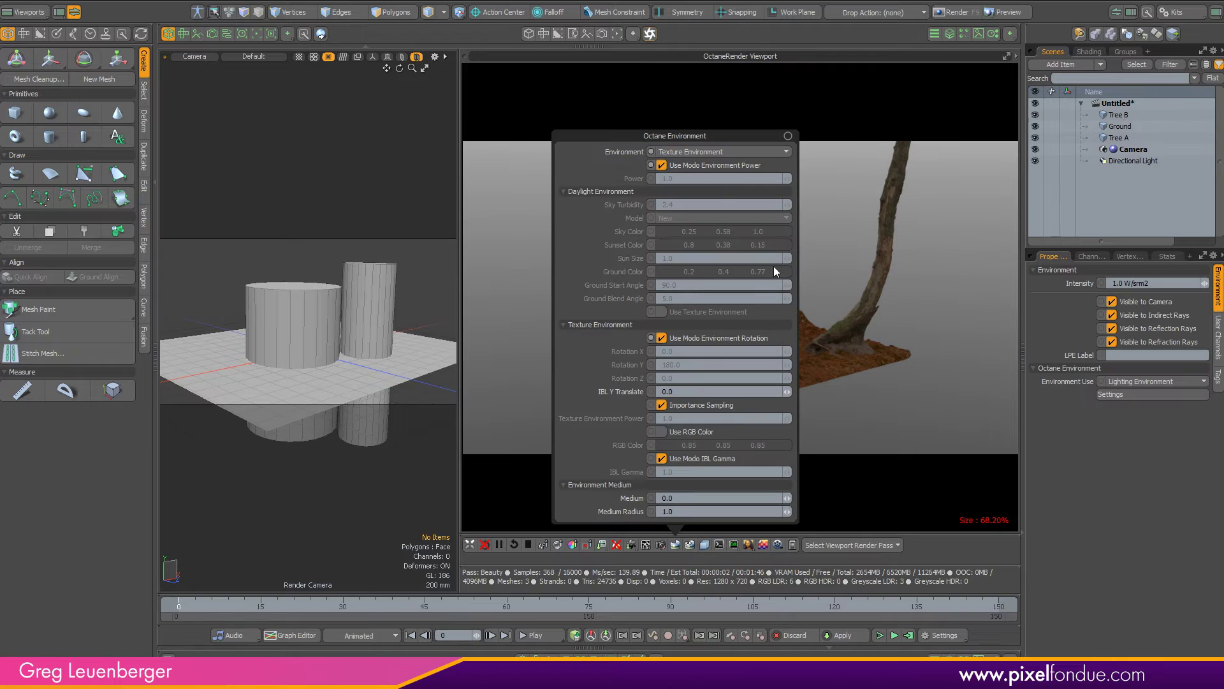
left_click(708, 153)
left_click(710, 143)
left_click(304, 208)
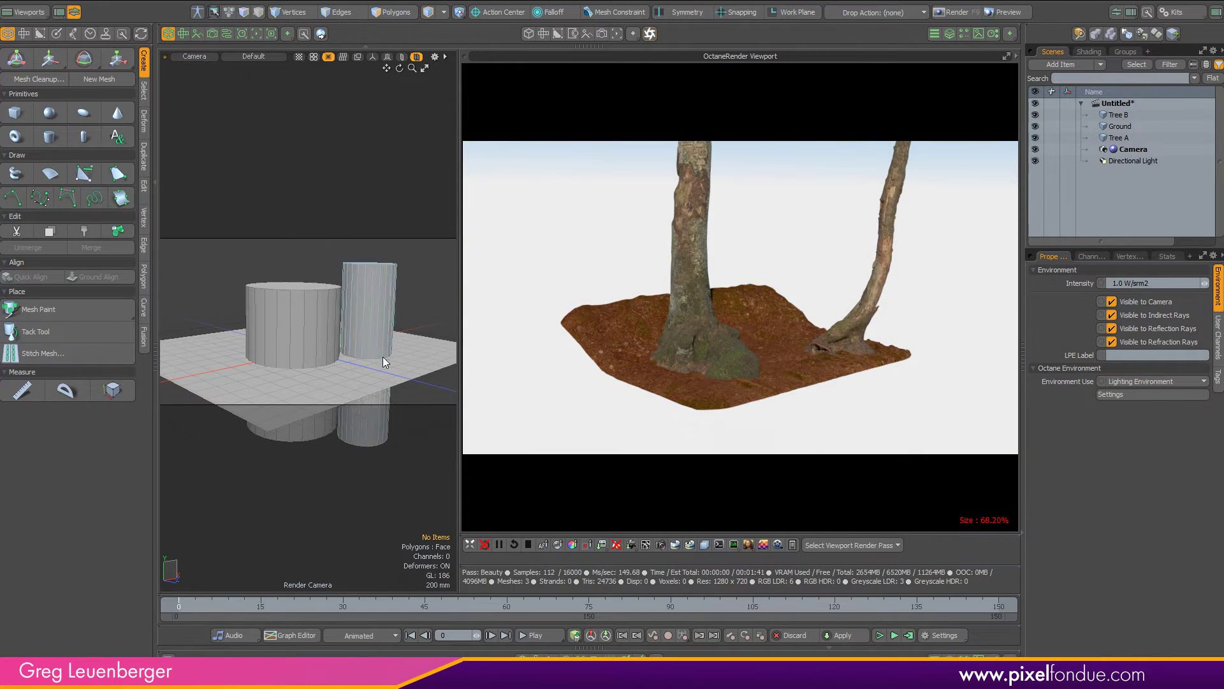
left_click_drag(382, 357, 356, 347, "alt")
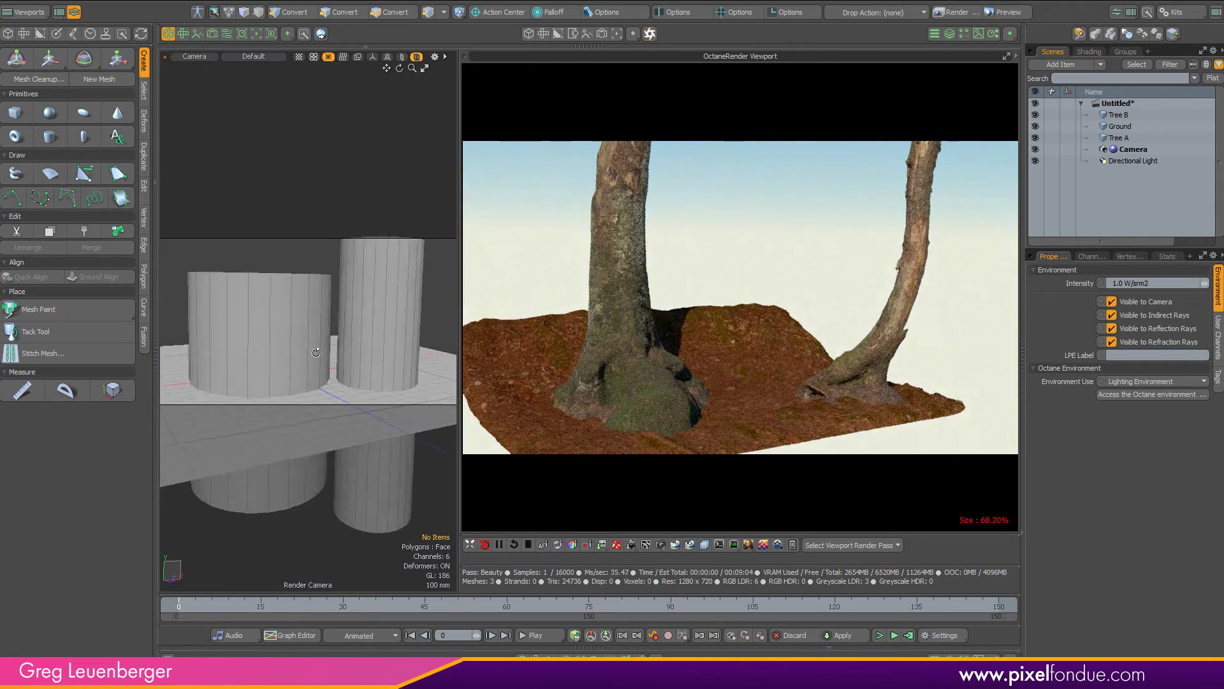
scroll(356, 348, "up", 1)
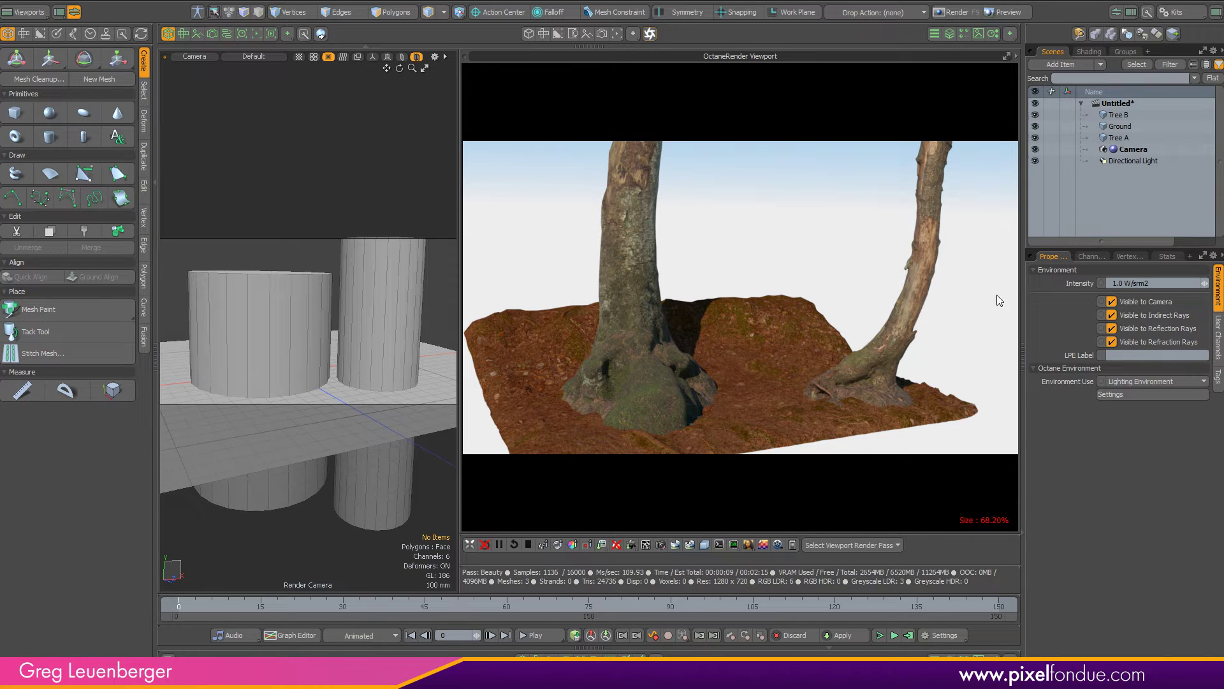
- Edit the Ground mesh's proxy file and set the moss ground material's specular colour to white in its node graph
left_click(1141, 126)
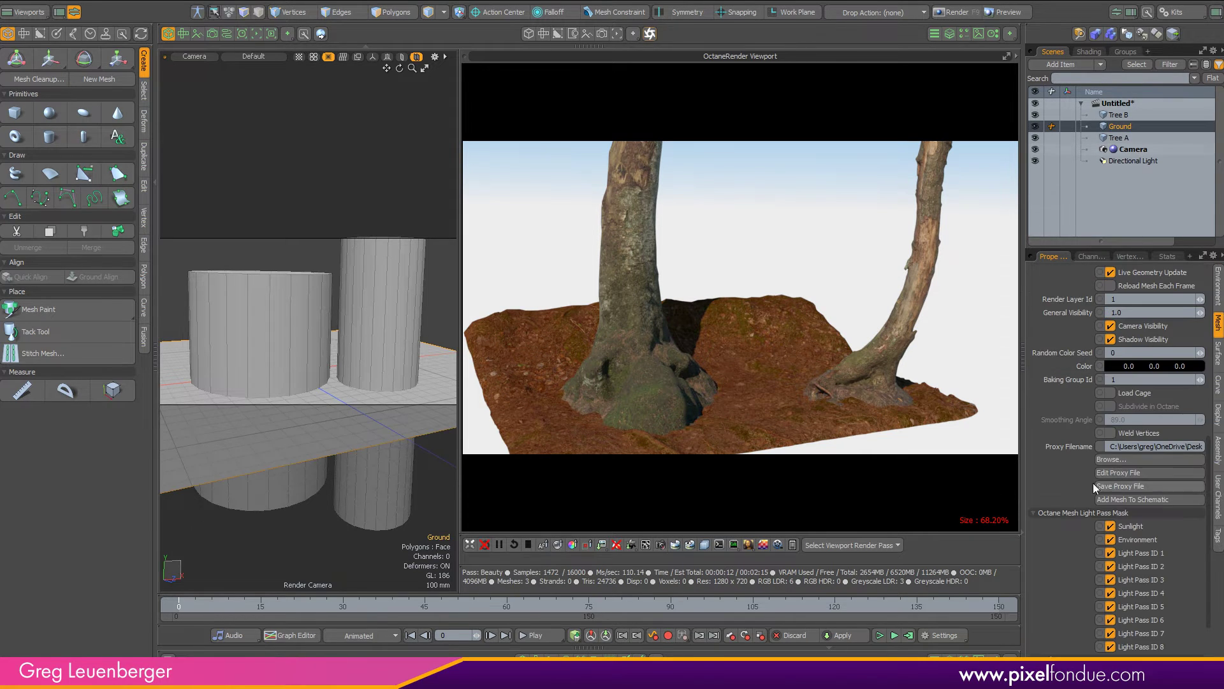
left_click(1127, 472)
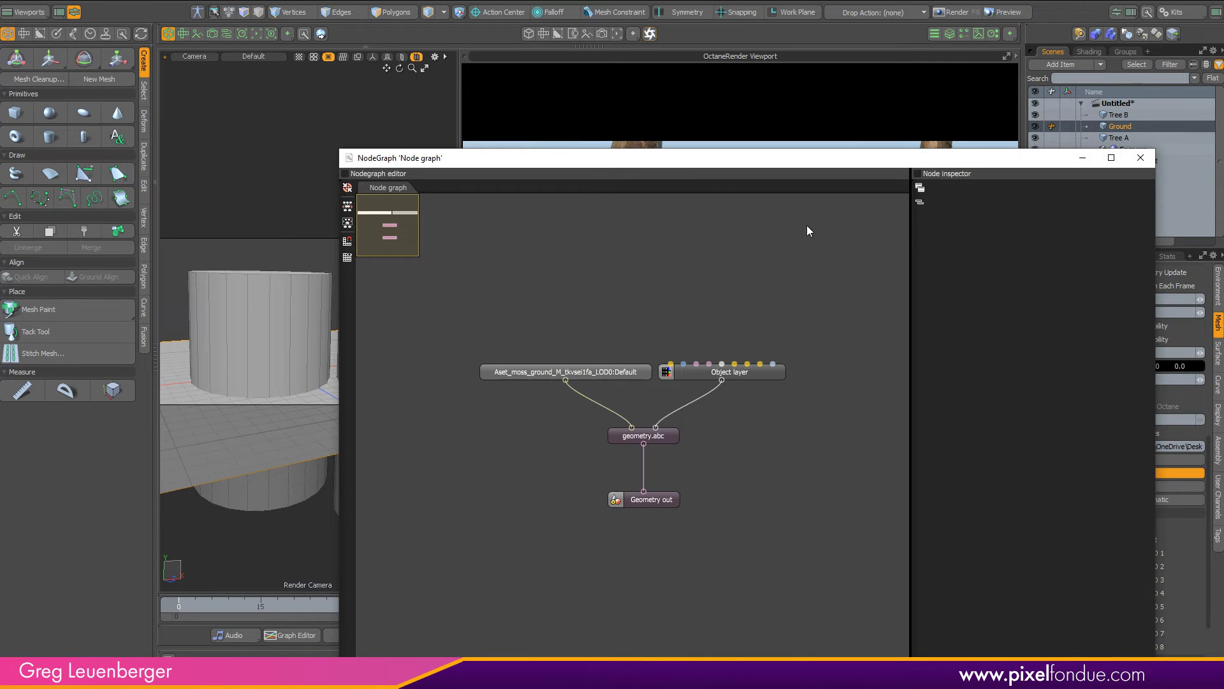
left_click_drag(717, 167, 598, 90)
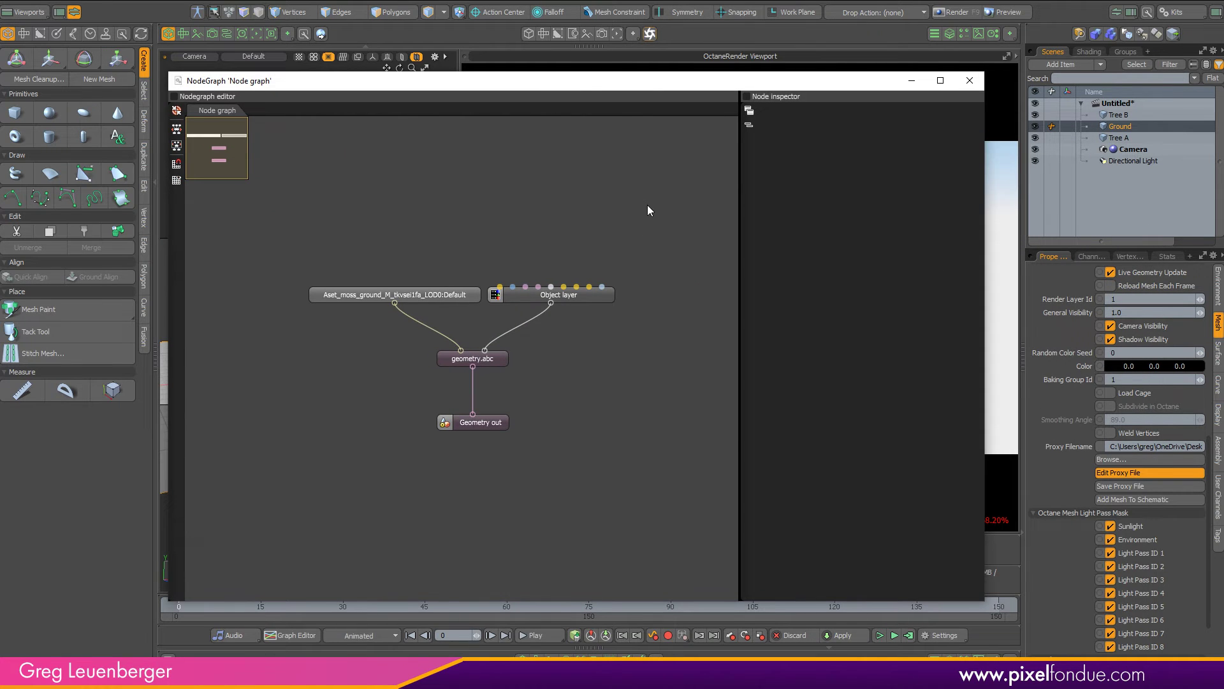
left_click(456, 297)
left_click(901, 160)
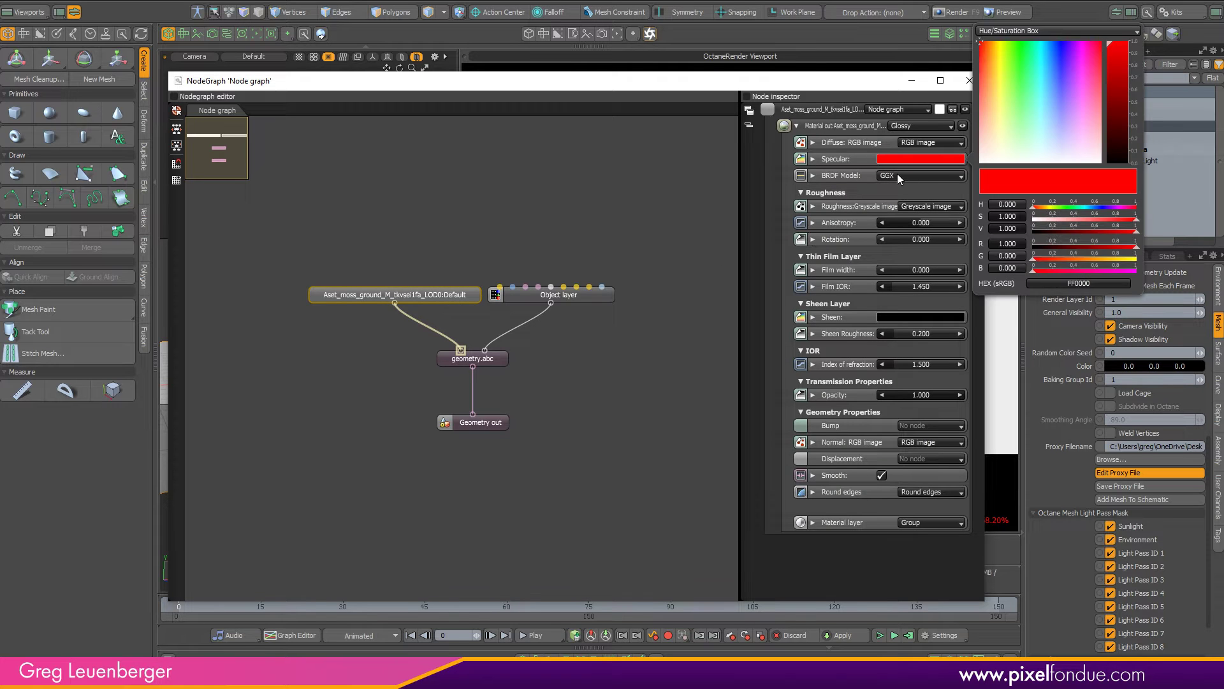
left_click_drag(1033, 134, 877, 212)
left_click_drag(771, 83, 673, 495)
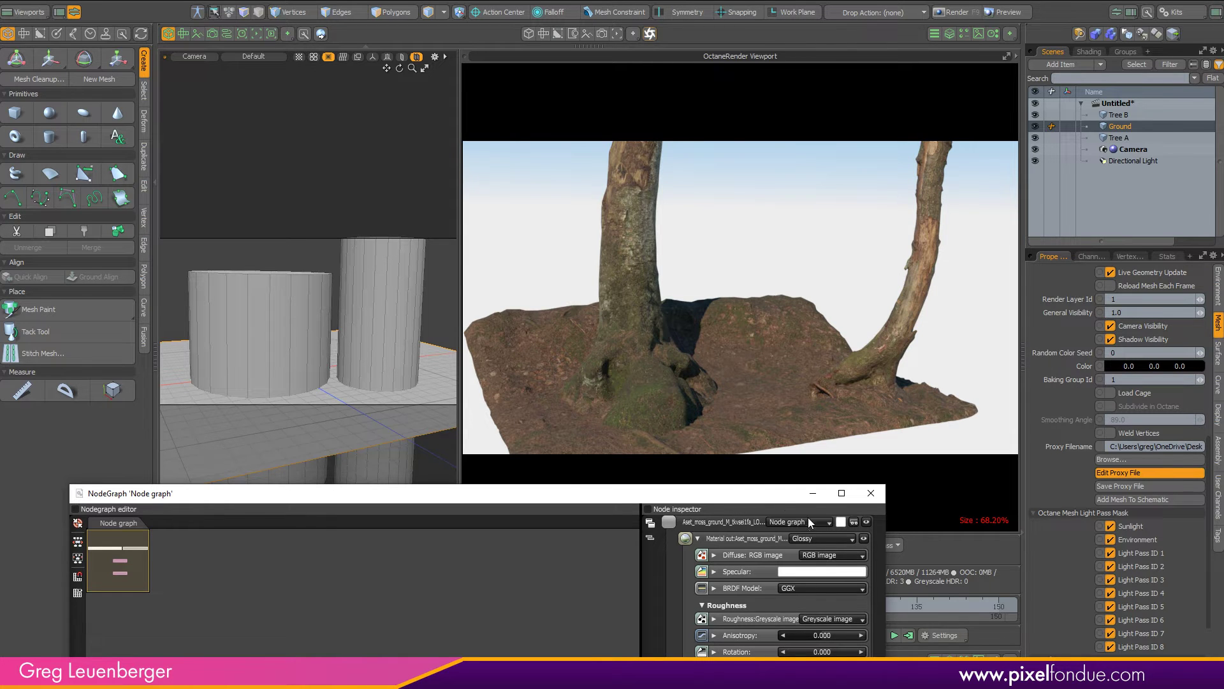
left_click_drag(695, 494, 839, 86)
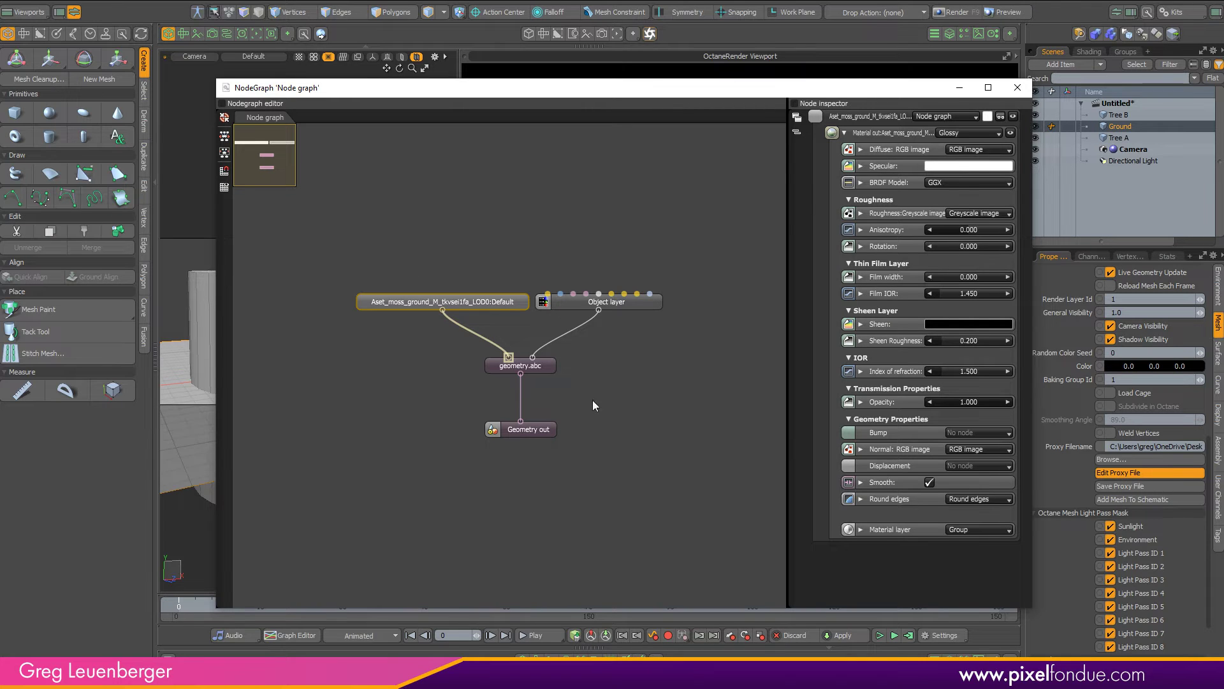
left_click(1018, 87)
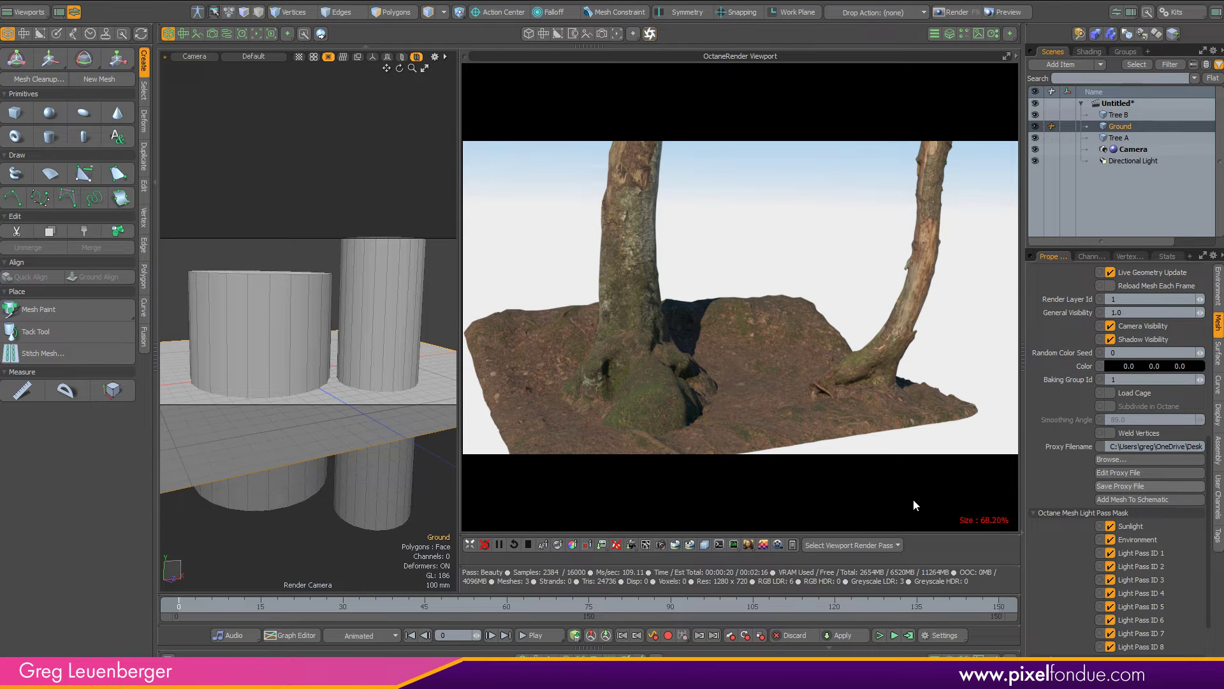
left_click_drag(415, 356, 401, 365, "alt")
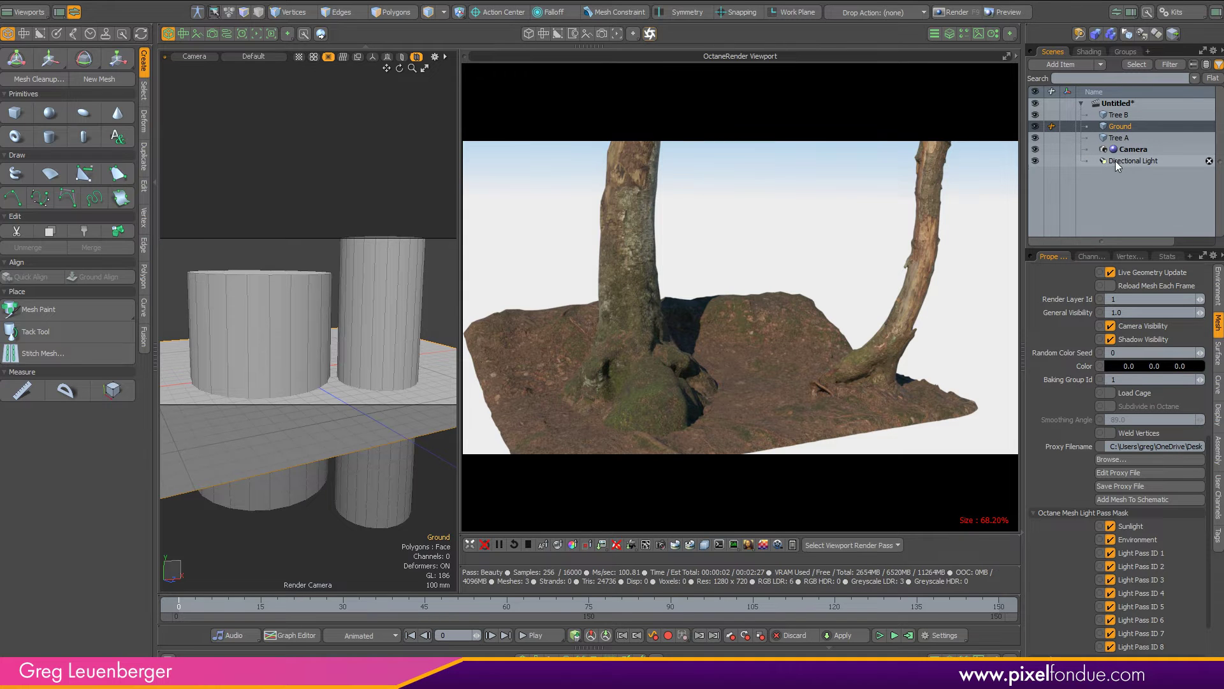
- Add a Replicator item to the scene
left_click(1073, 65)
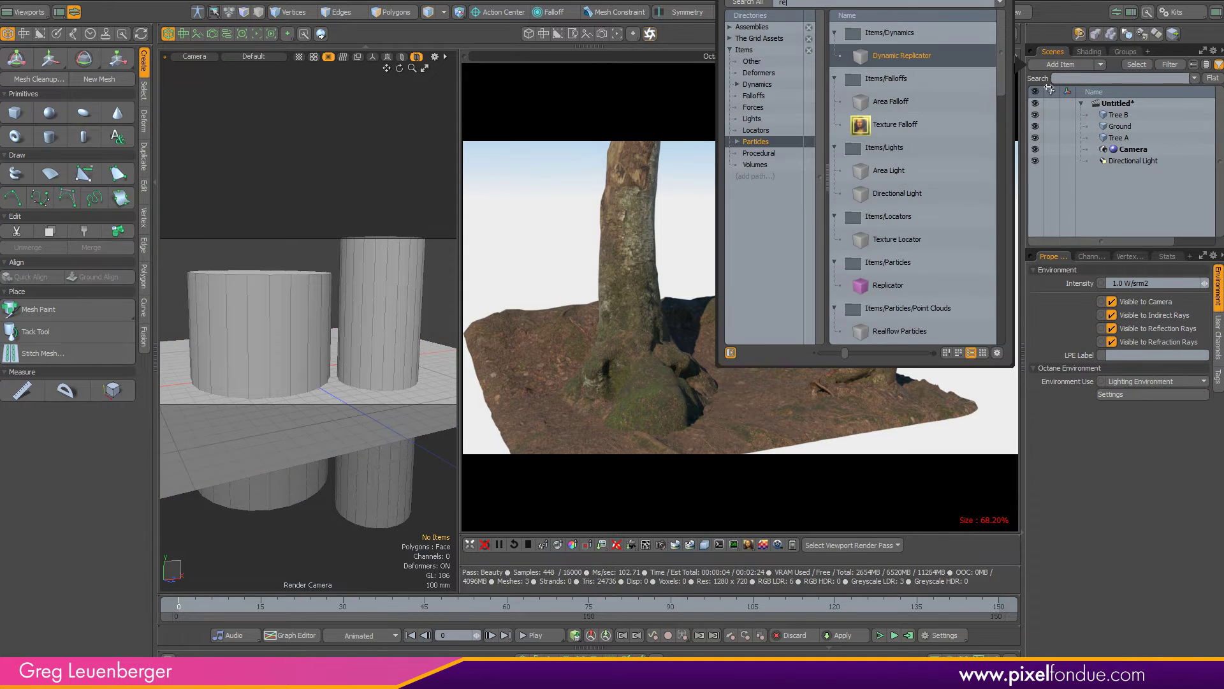
double_click(890, 289)
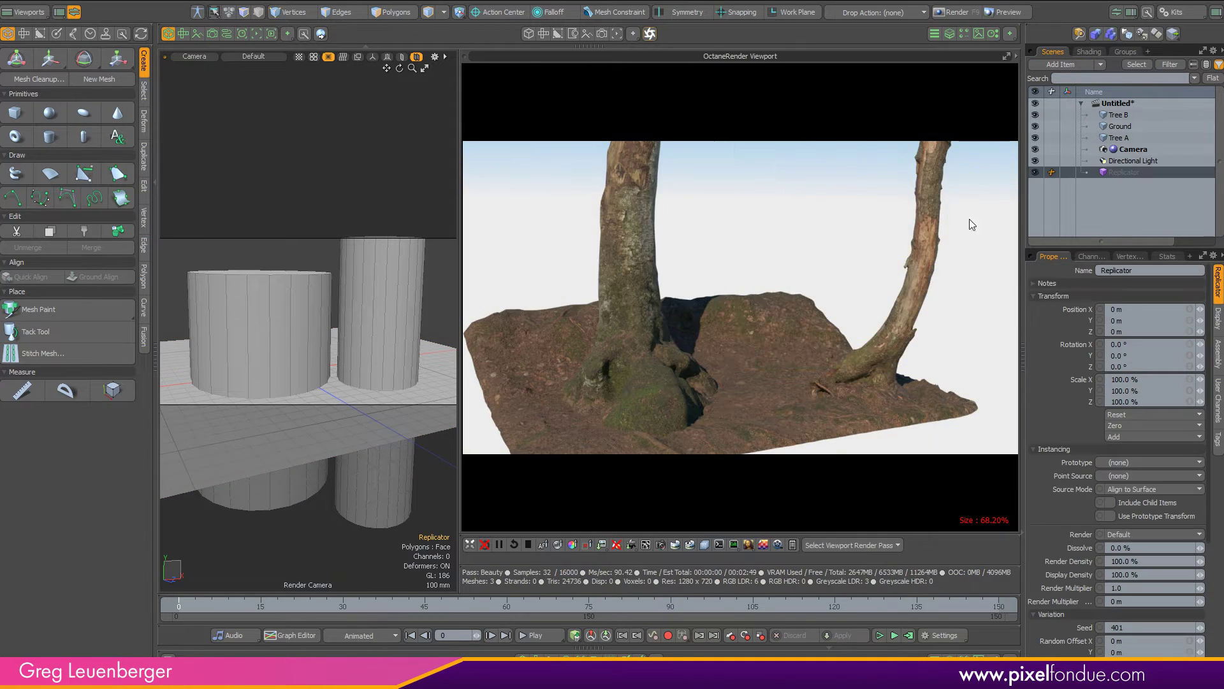
- Add a Surface Particle Generator and set its source surface to Ground
left_click(1073, 65)
type("par")
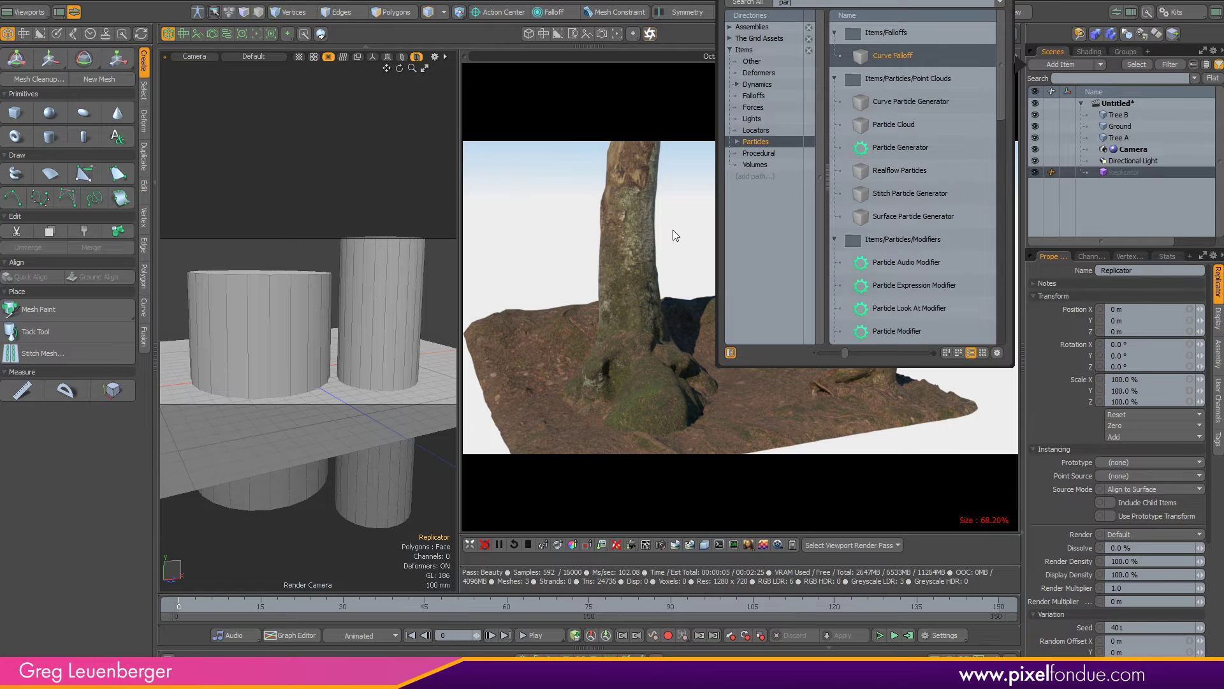
left_click(356, 438)
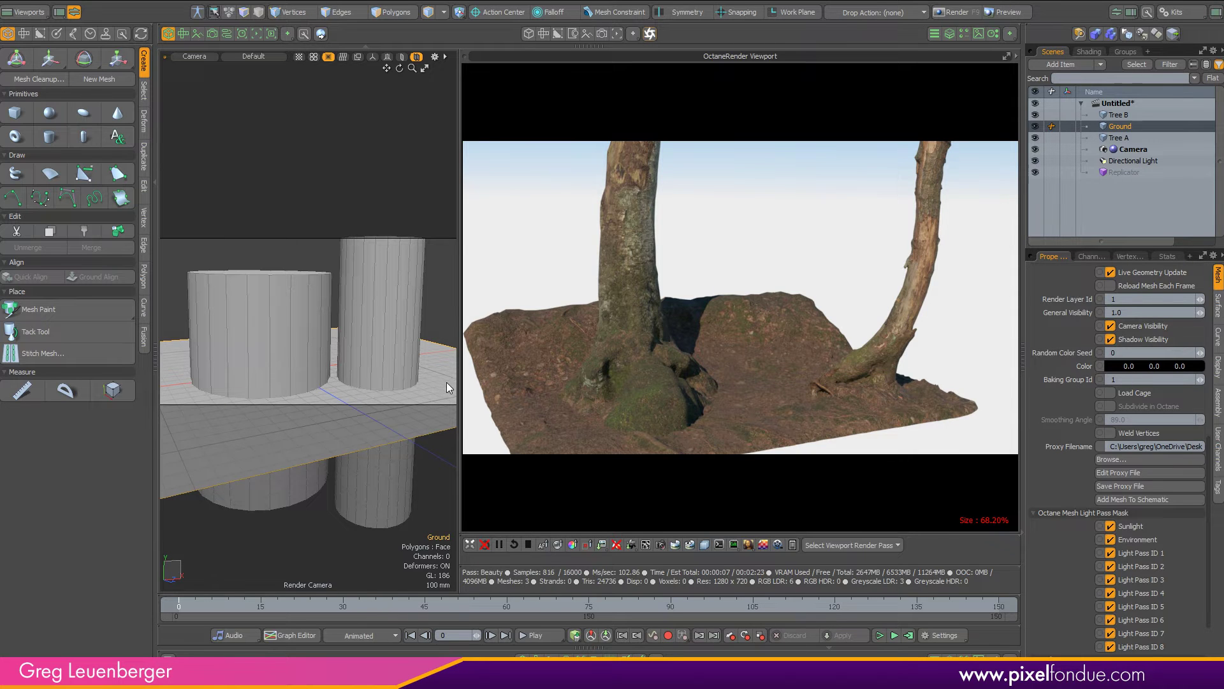
left_click(1060, 65)
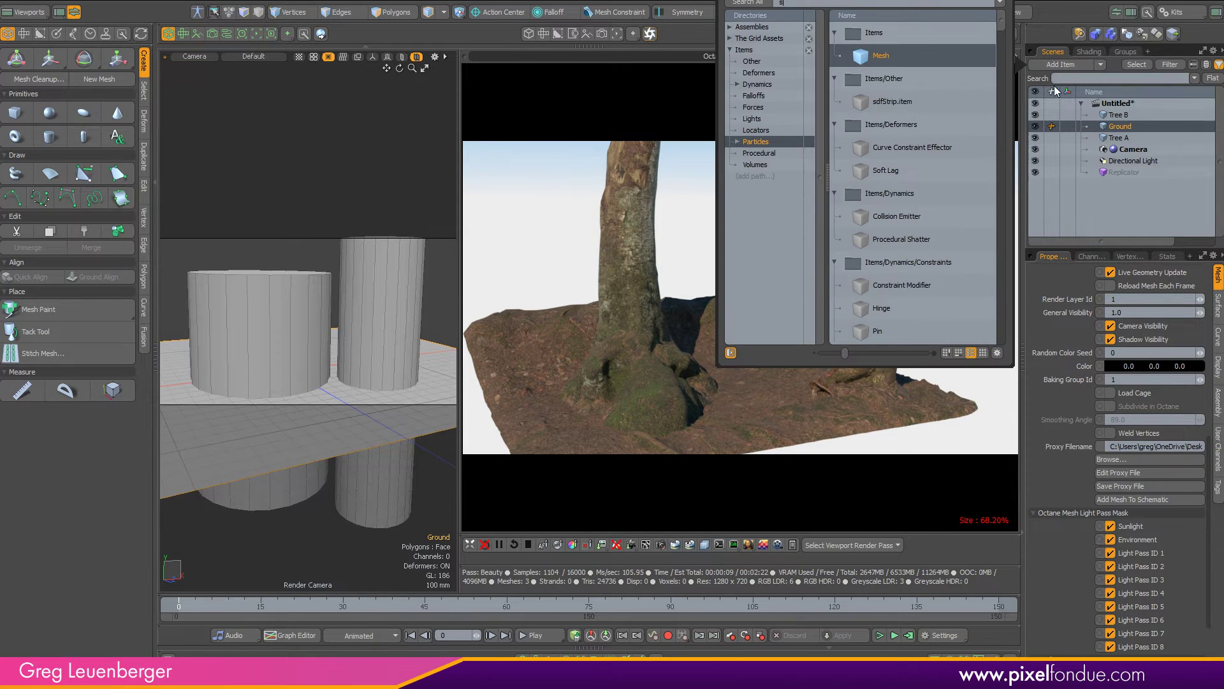
type("sur")
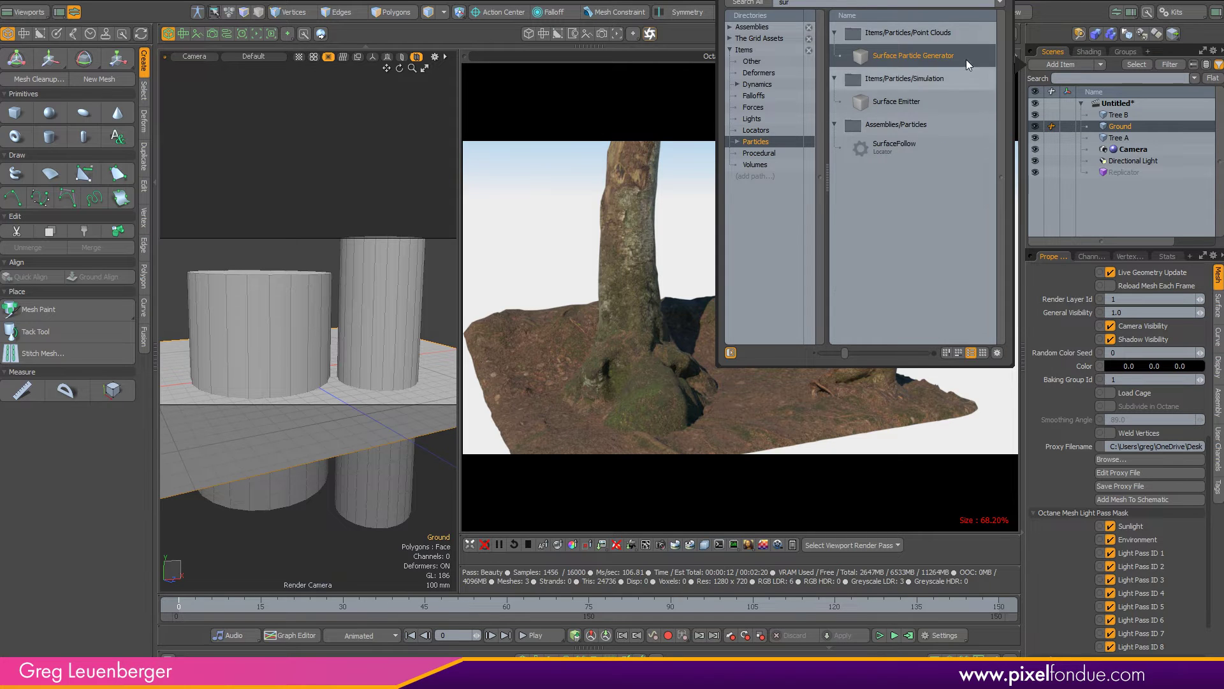
double_click(929, 56)
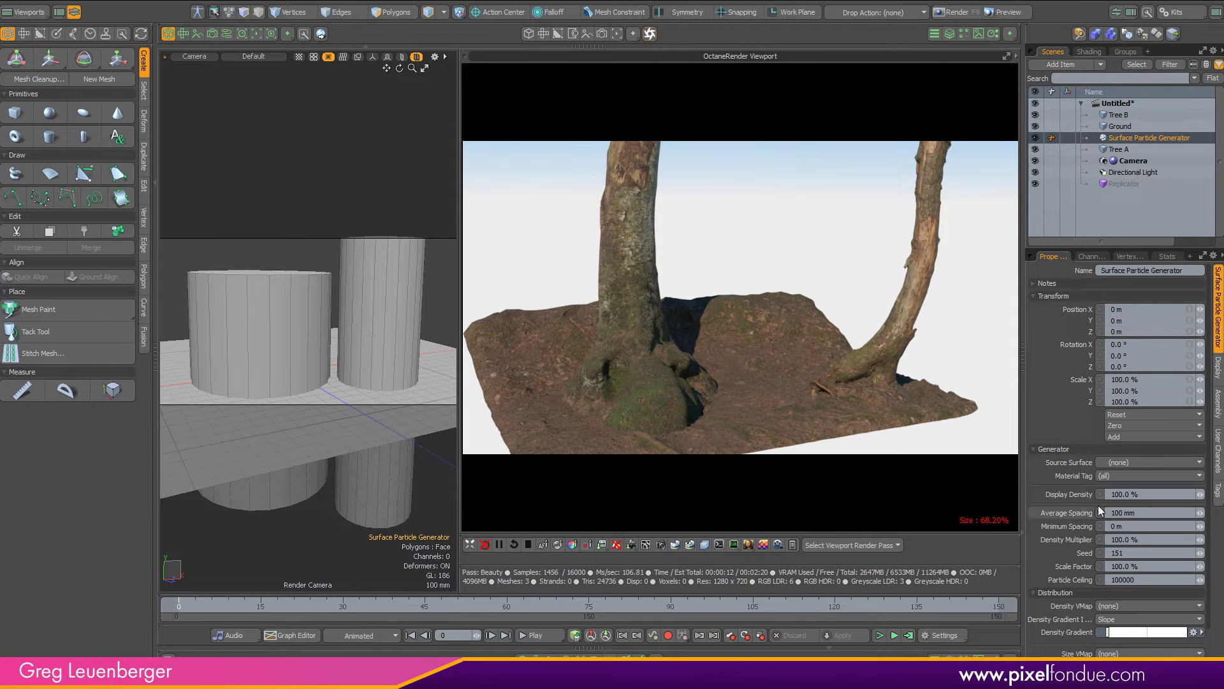
left_click(1113, 465)
left_click(1122, 478)
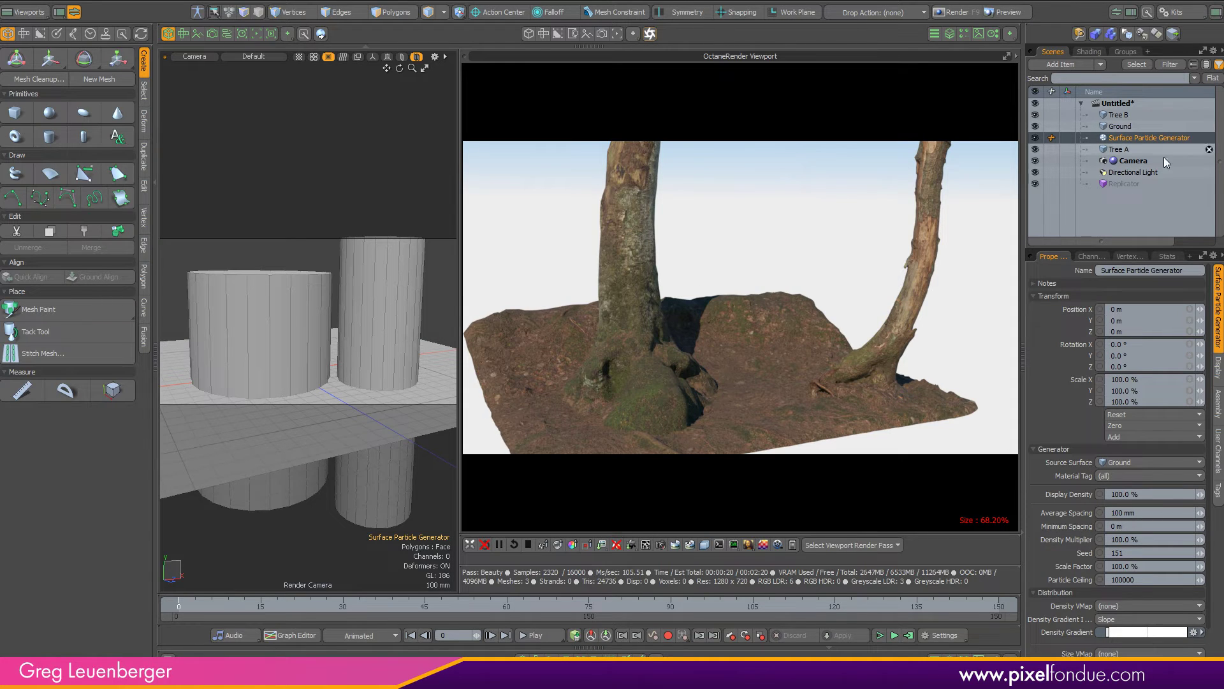
- Turn on locator display in the perspective view and select the Surface Particle Generator to view its particles on the Ground plane
left_click(1128, 184)
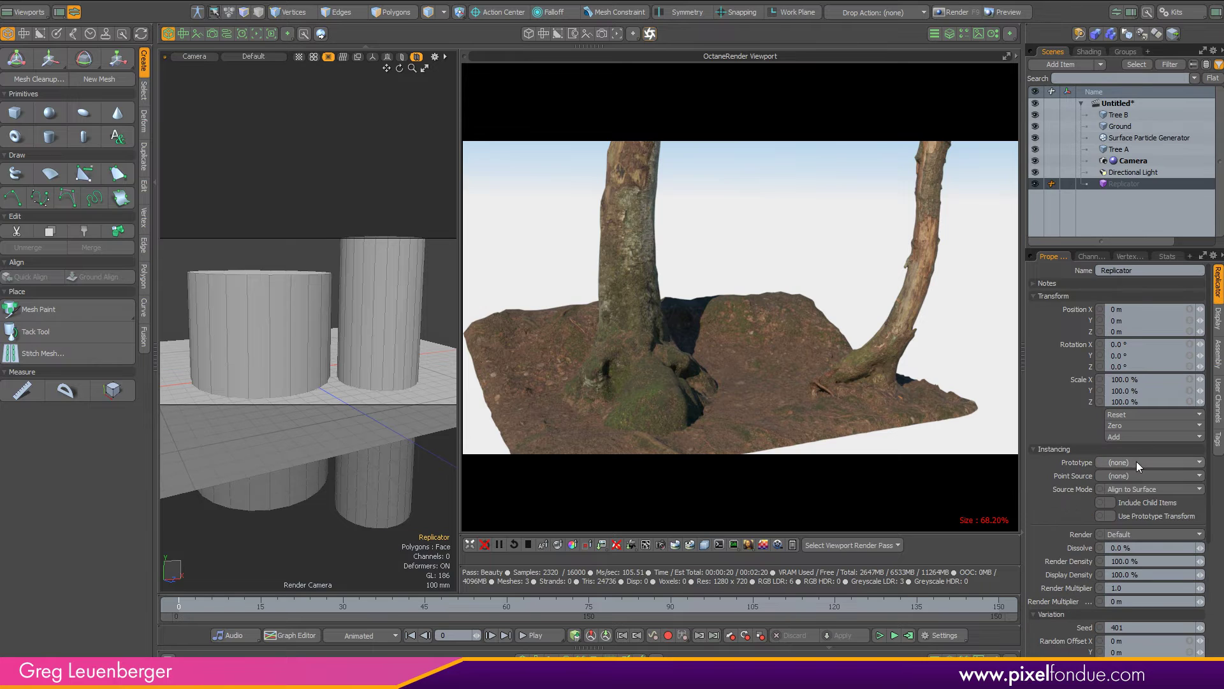
key("period")
key("ctrl+3")
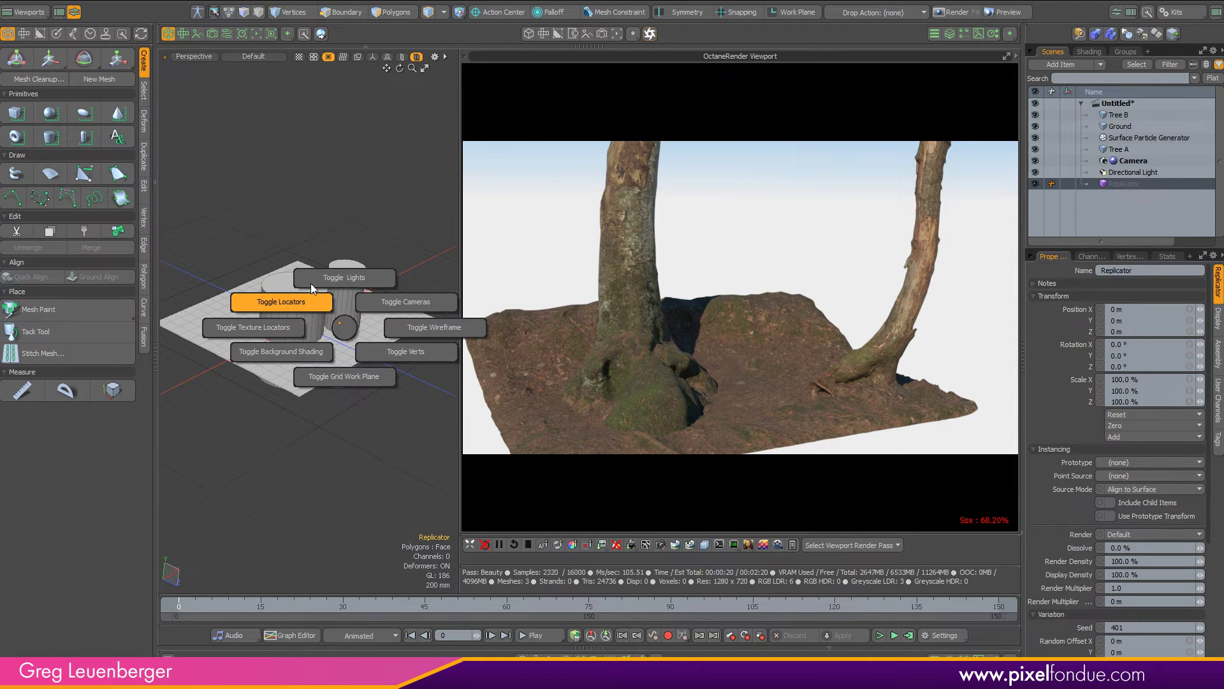
left_click(311, 283)
left_click(1142, 138)
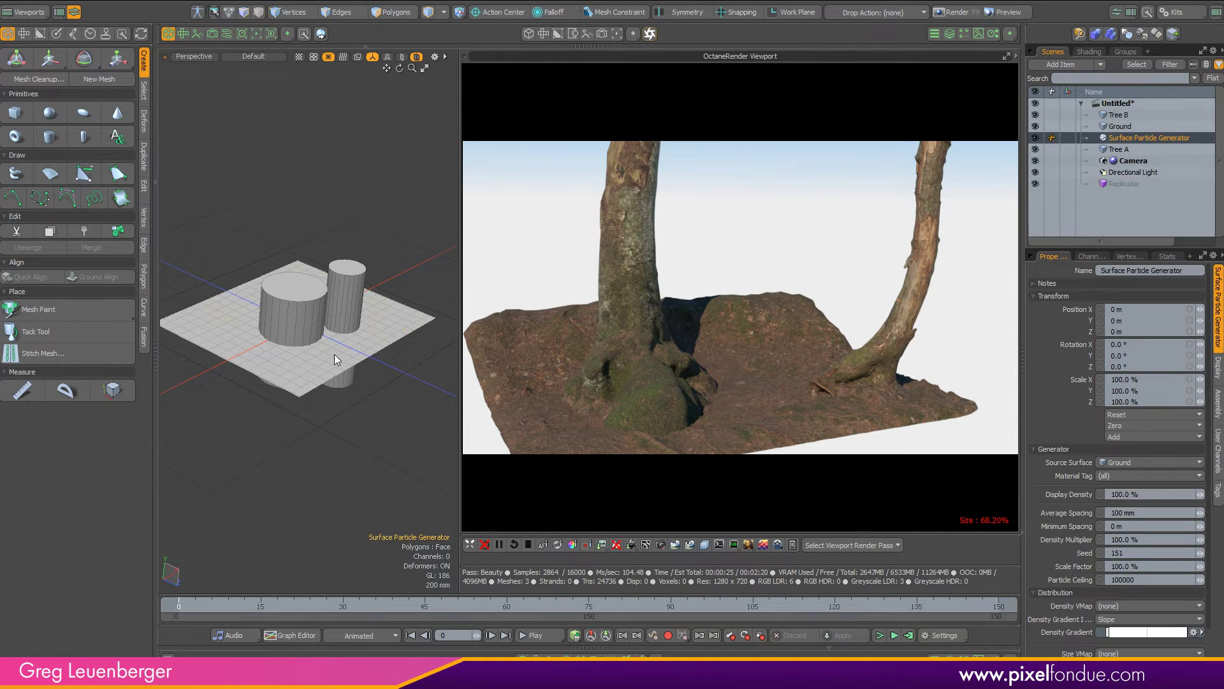
left_click_drag(335, 354, 374, 355, "ctrl+alt")
left_click_drag(373, 503, 322, 421, "alt")
left_click_drag(322, 421, 365, 389, "ctrl+alt")
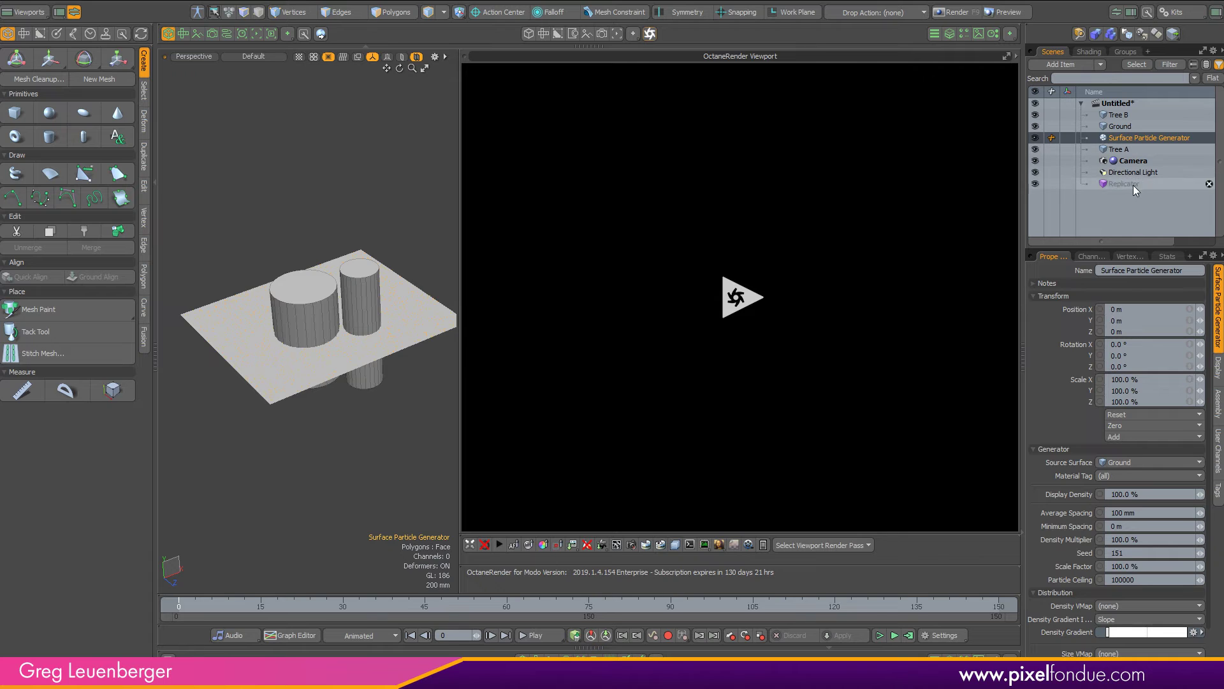
- Select the Replicator and set its prototype to Tree A
left_click(1124, 184)
left_click(1109, 463)
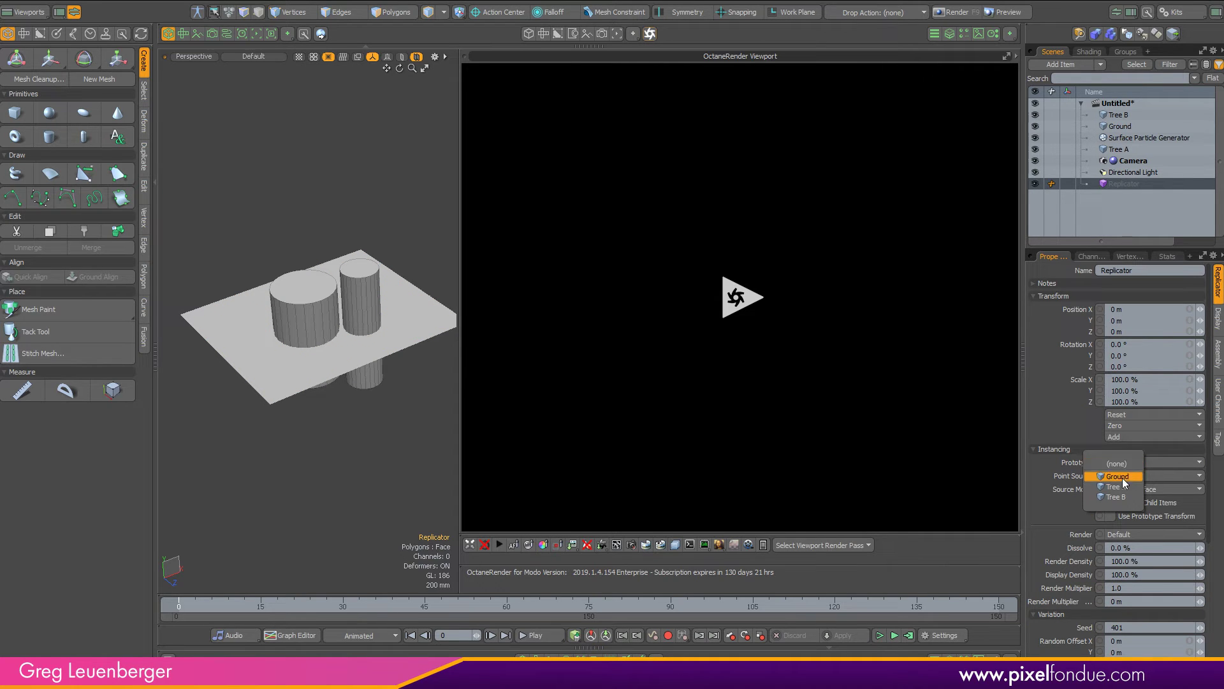
left_click(1120, 487)
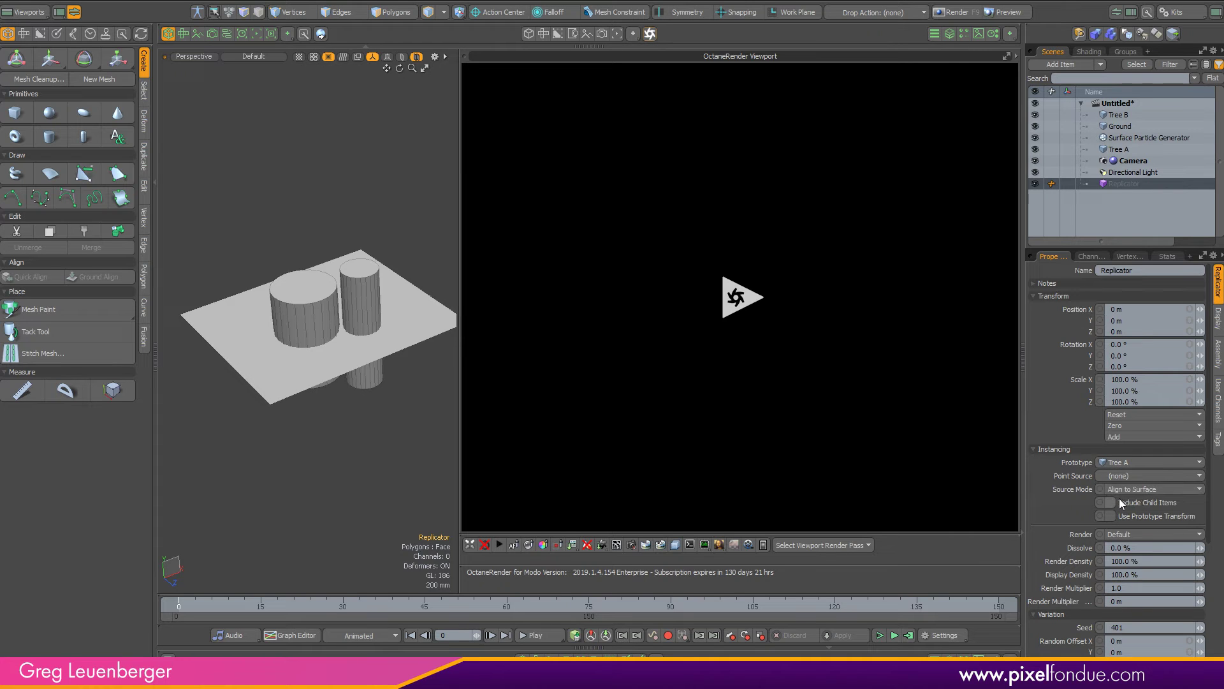
- Open the schematic, add the Replicator node with its inputs shown, and bring in Tree A as the node linked to Prototypes
left_click(596, 657)
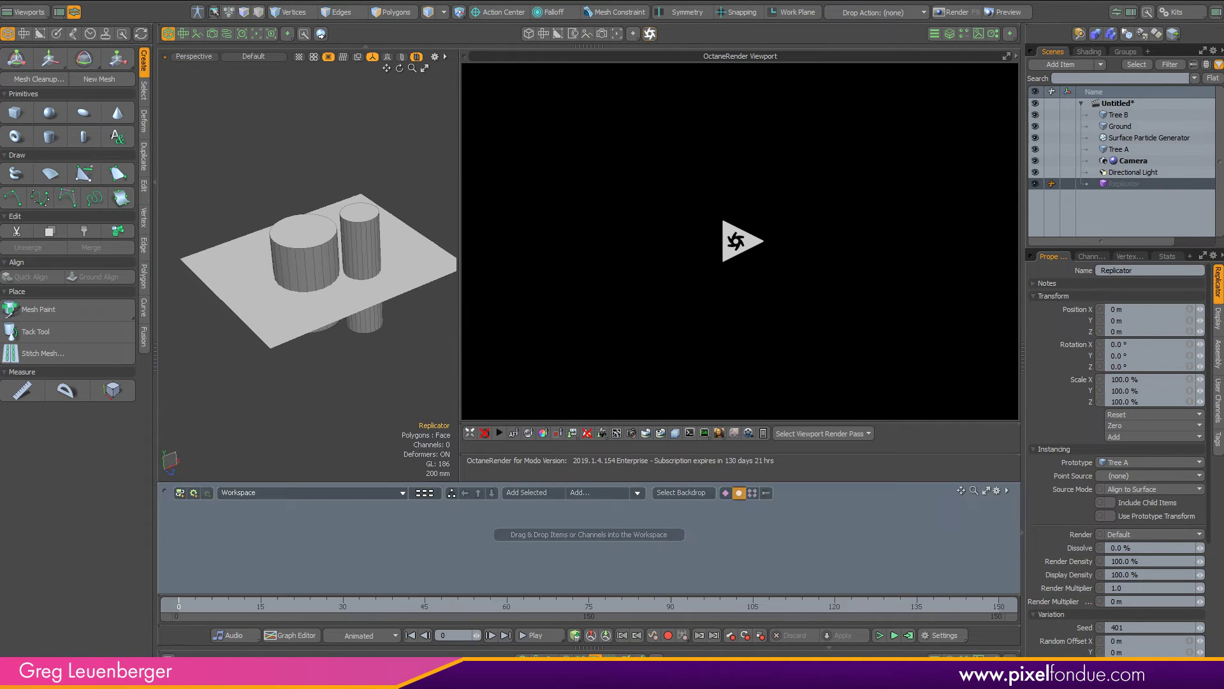
left_click(526, 491)
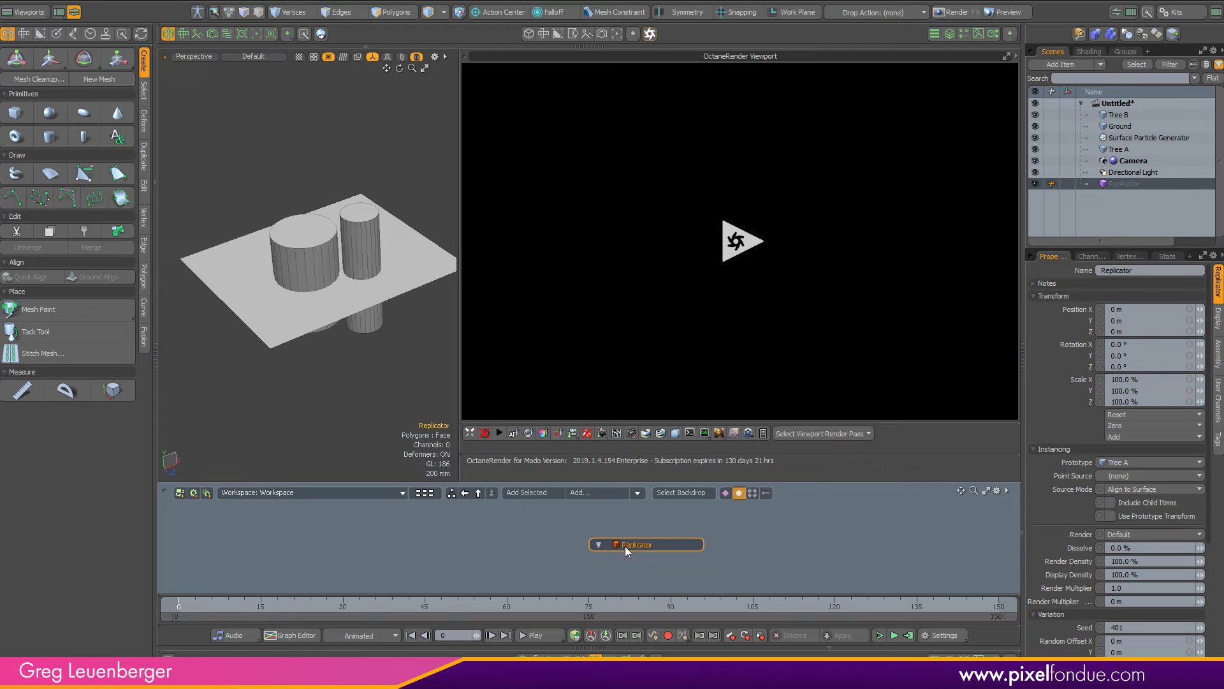
left_click(738, 494)
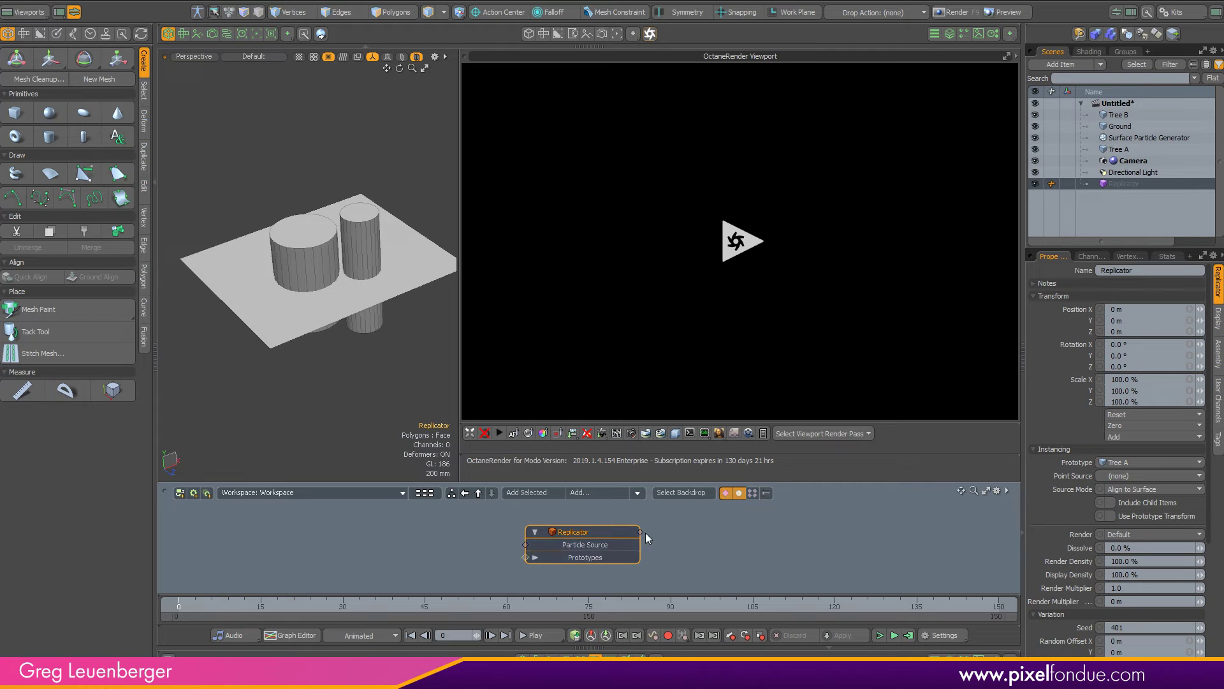
left_click(518, 557)
left_click_drag(458, 557, 378, 569)
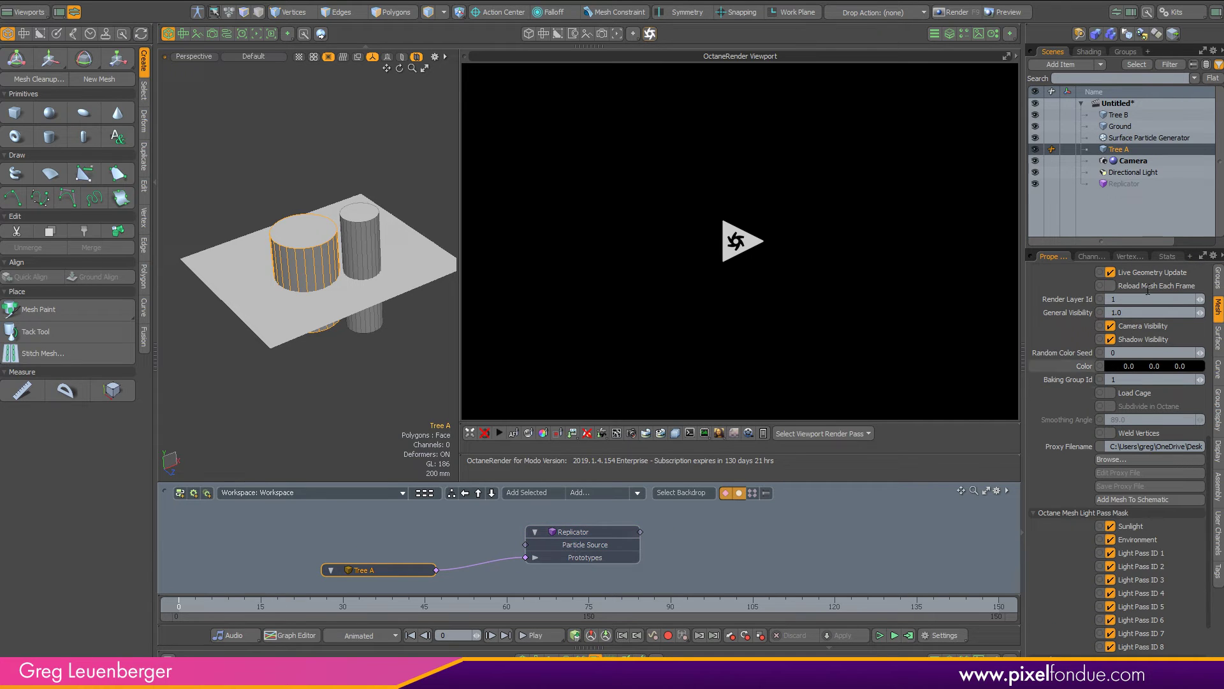
- Set the Replicator's point source to Surface Particle Generator
left_click(588, 532)
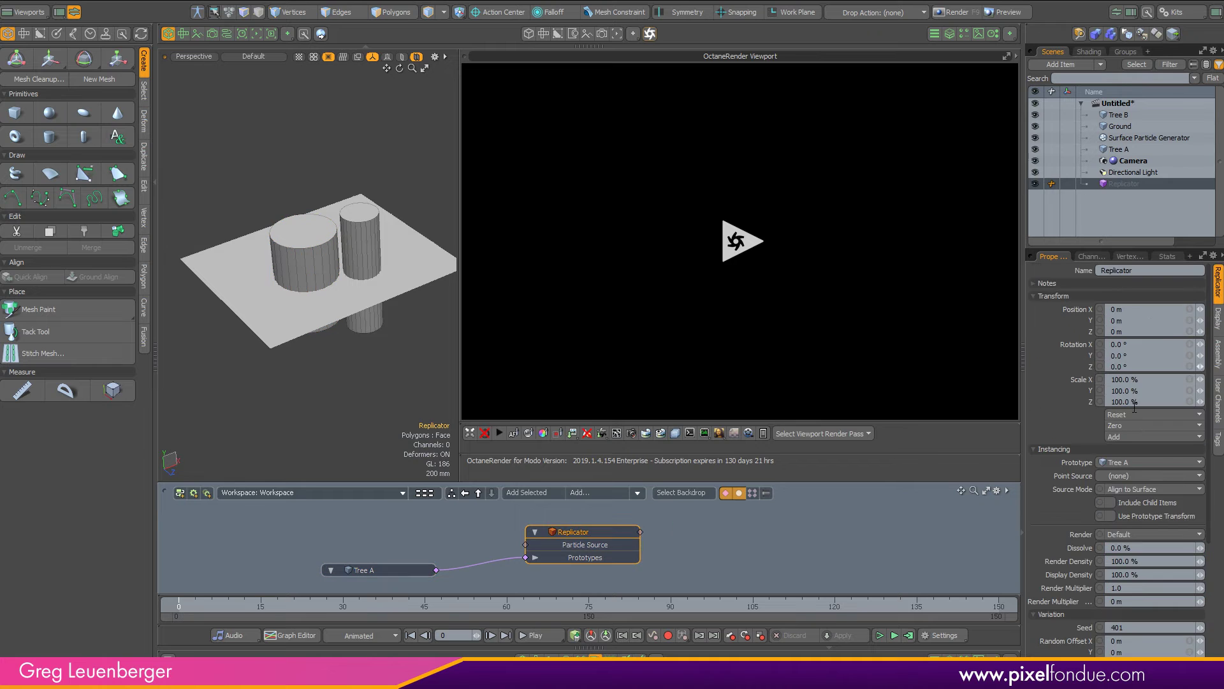
left_click(1125, 478)
left_click(1134, 497)
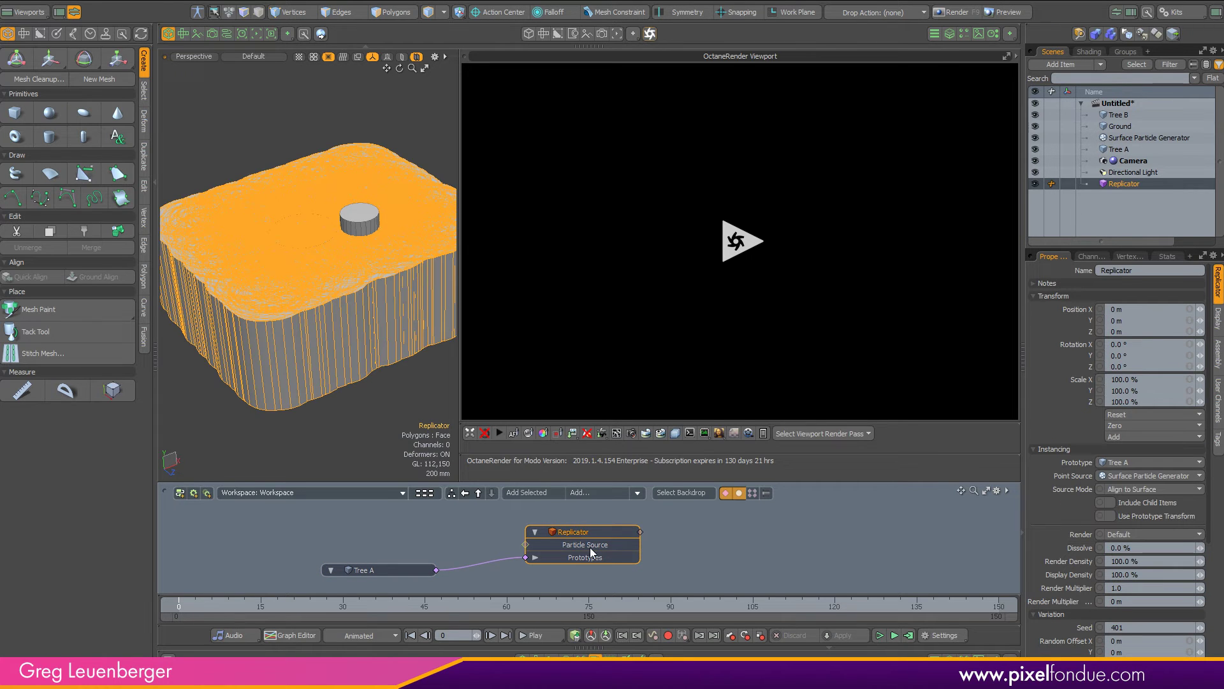
- Lay out the Surface Particle Generator node feeding the Replicator's Particle Source, with Ground linked to its Surface Source
left_click(525, 544)
mouse_move(450, 531)
left_mouse_down()
mouse_move(407, 523)
mouse_move(478, 528)
mouse_move(436, 525)
left_mouse_up()
key("Escape")
left_click_drag(1119, 126, 376, 537)
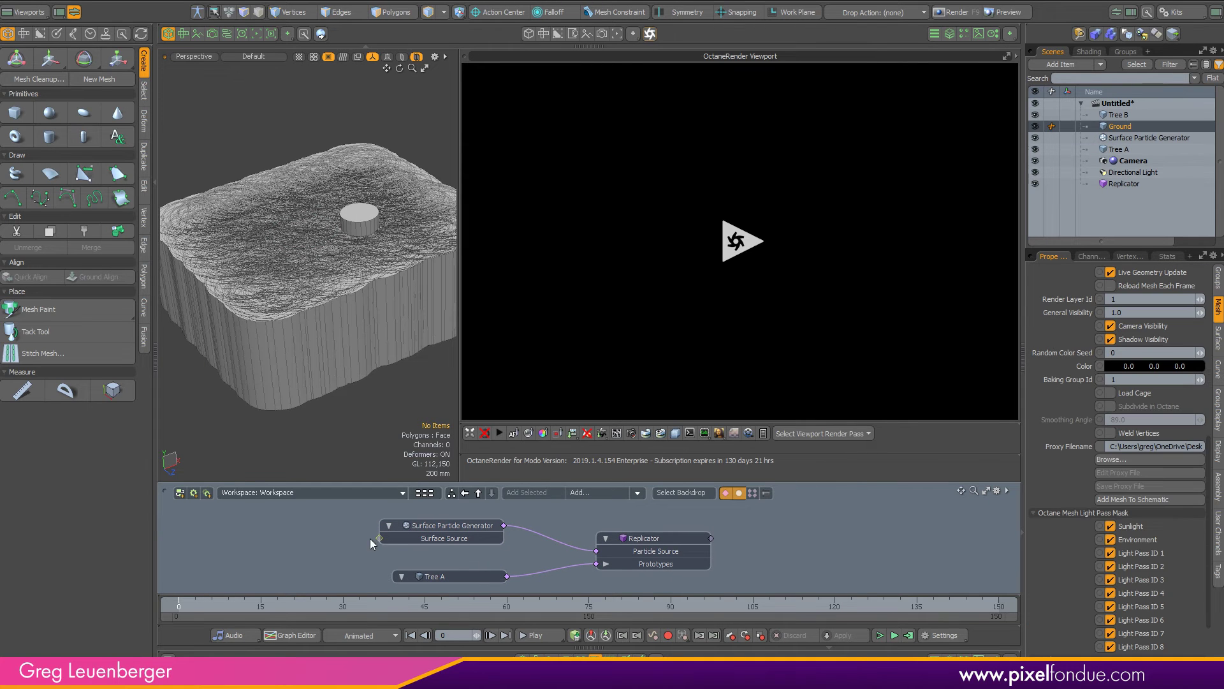
left_click_drag(339, 538, 289, 538)
scroll(586, 582, "down", 2)
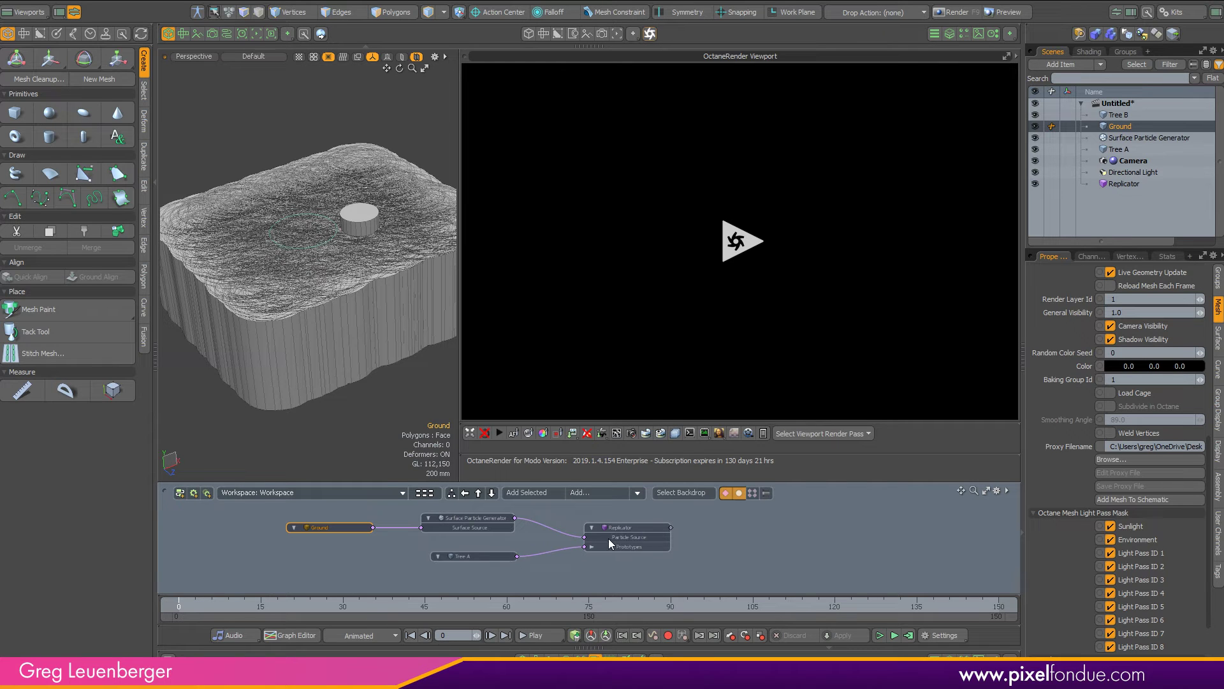
scroll(610, 543, "up", 2)
- Add Tree B to the schematic, link it to the Replicator's Prototypes, and place its node beneath Tree A
left_click(1135, 183)
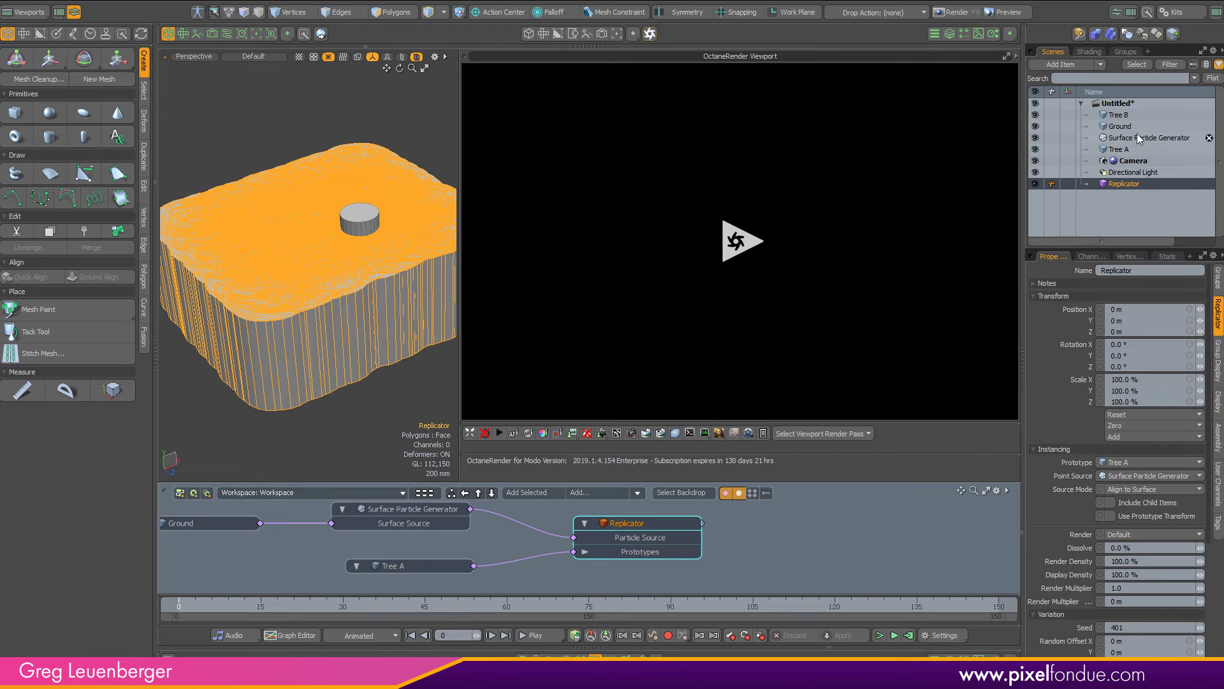
left_click(1119, 115)
left_click(1117, 114)
left_click(526, 492)
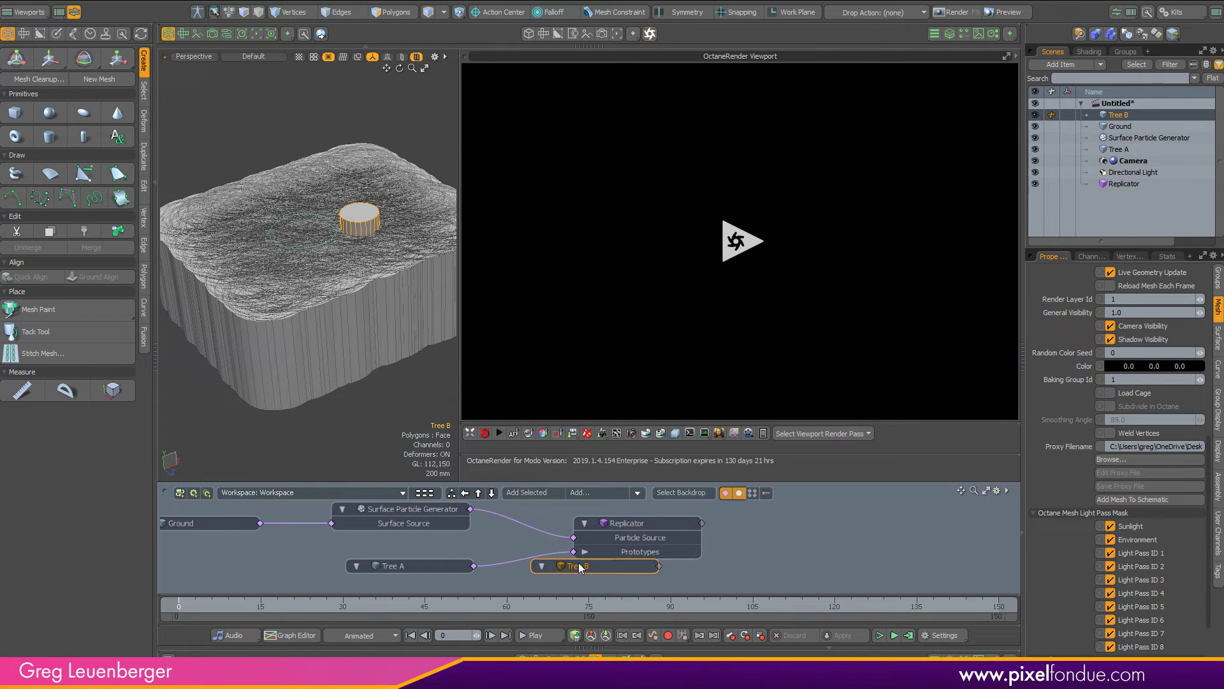
left_click_drag(580, 568, 461, 551)
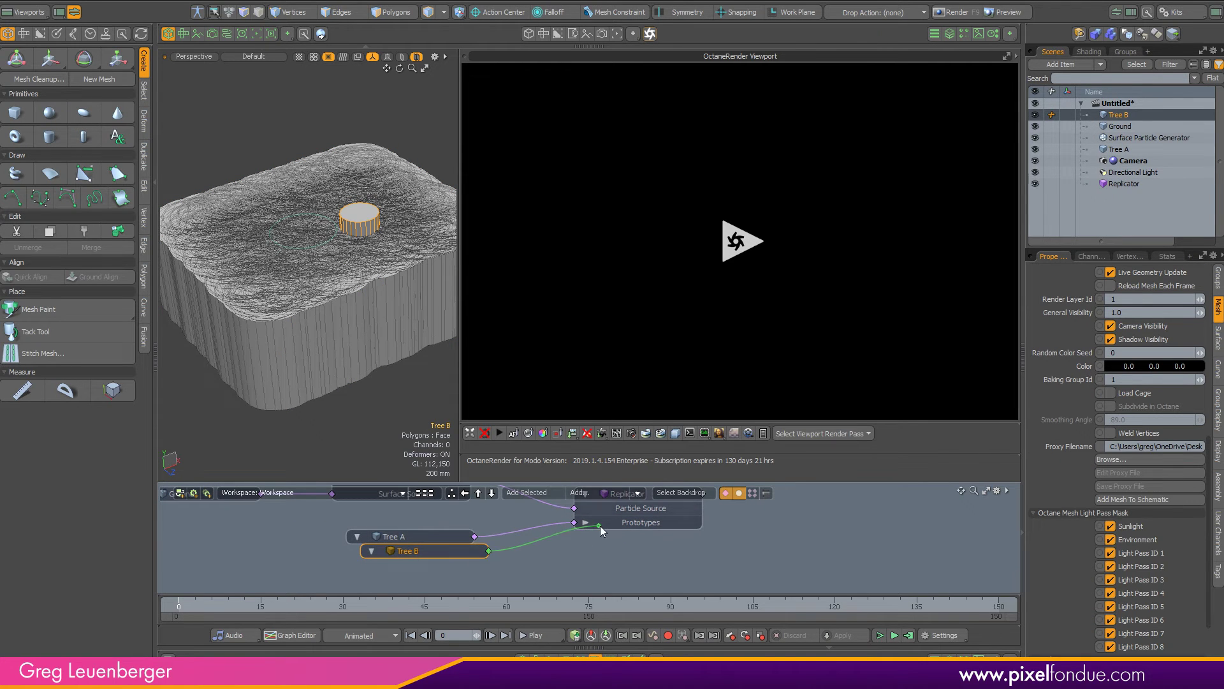
left_click_drag(602, 531, 585, 525)
left_click_drag(421, 551, 392, 551)
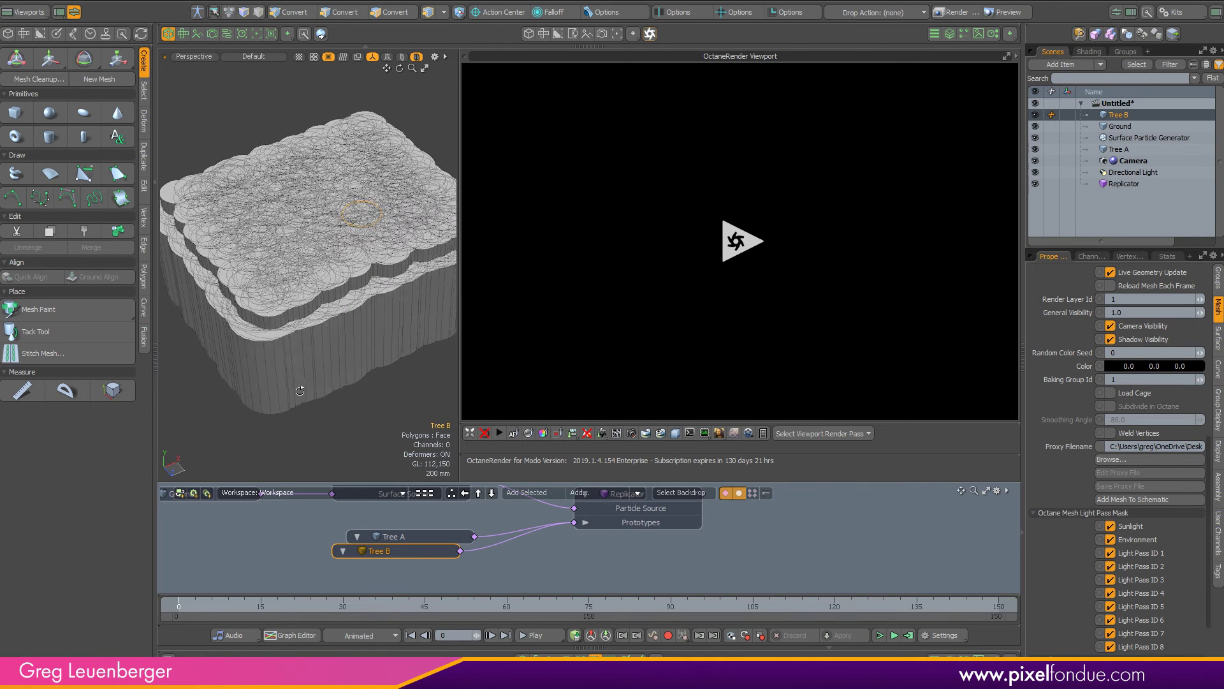
left_click_drag(300, 390, 312, 403, "alt")
left_click_drag(426, 553, 435, 572)
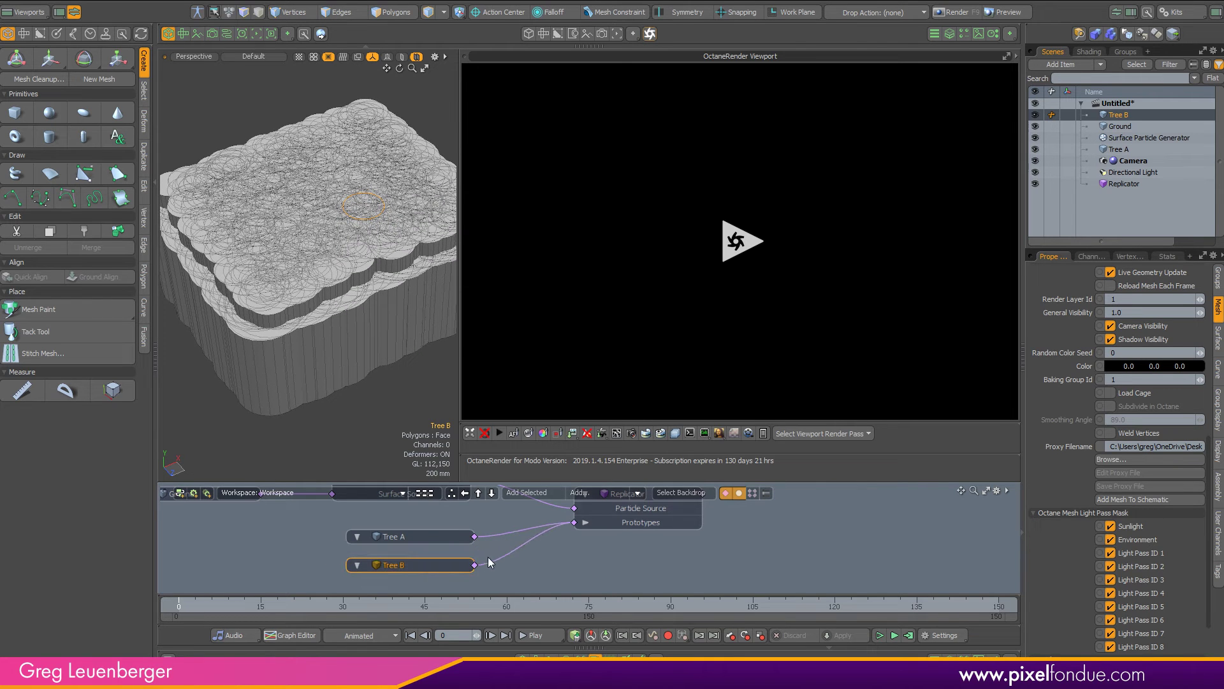
- Select Tree A and Tree B together and create a new group containing both
left_click(425, 538, "shift")
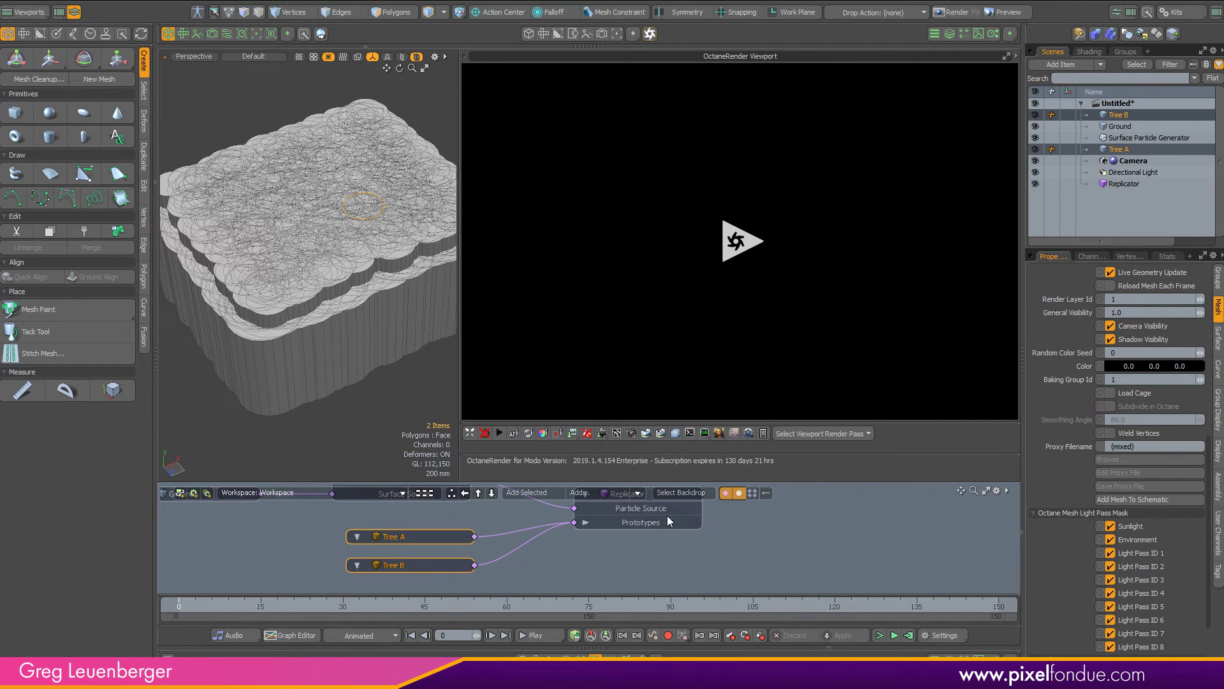
left_click(1125, 52)
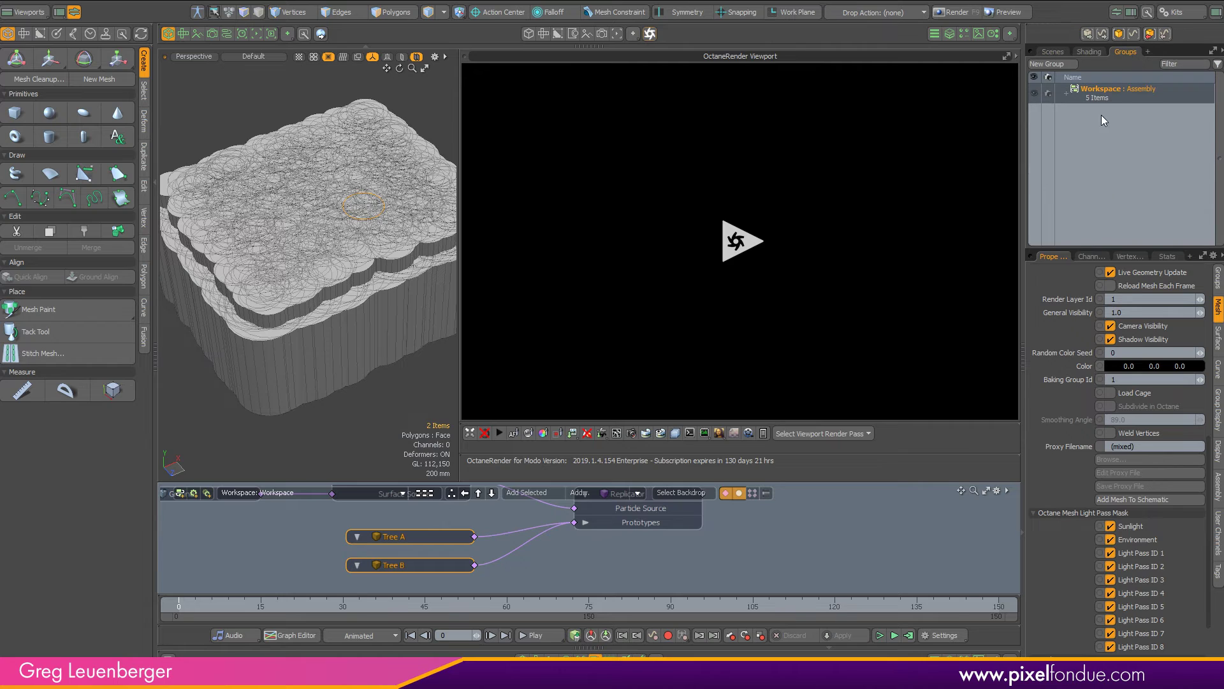
left_click(1049, 65)
left_click(674, 533)
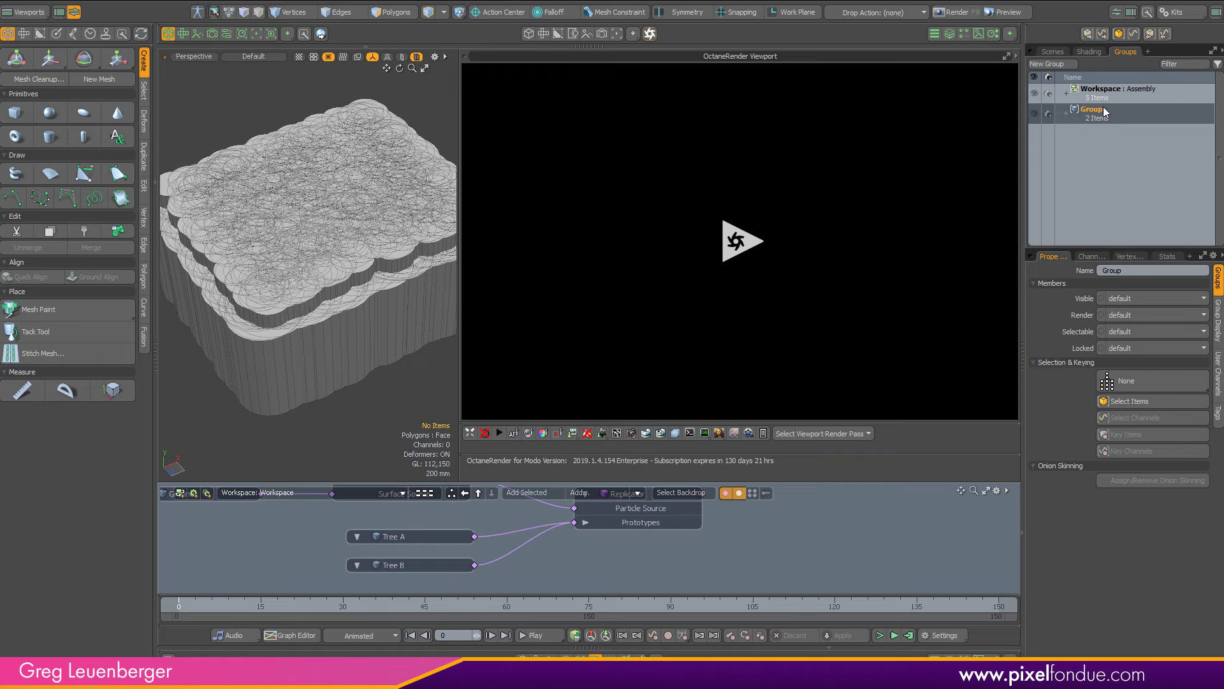
- Add the new group to the schematic, link it to the Replicator's Prototypes in place of the two trees, and close the schematic
left_click(527, 493)
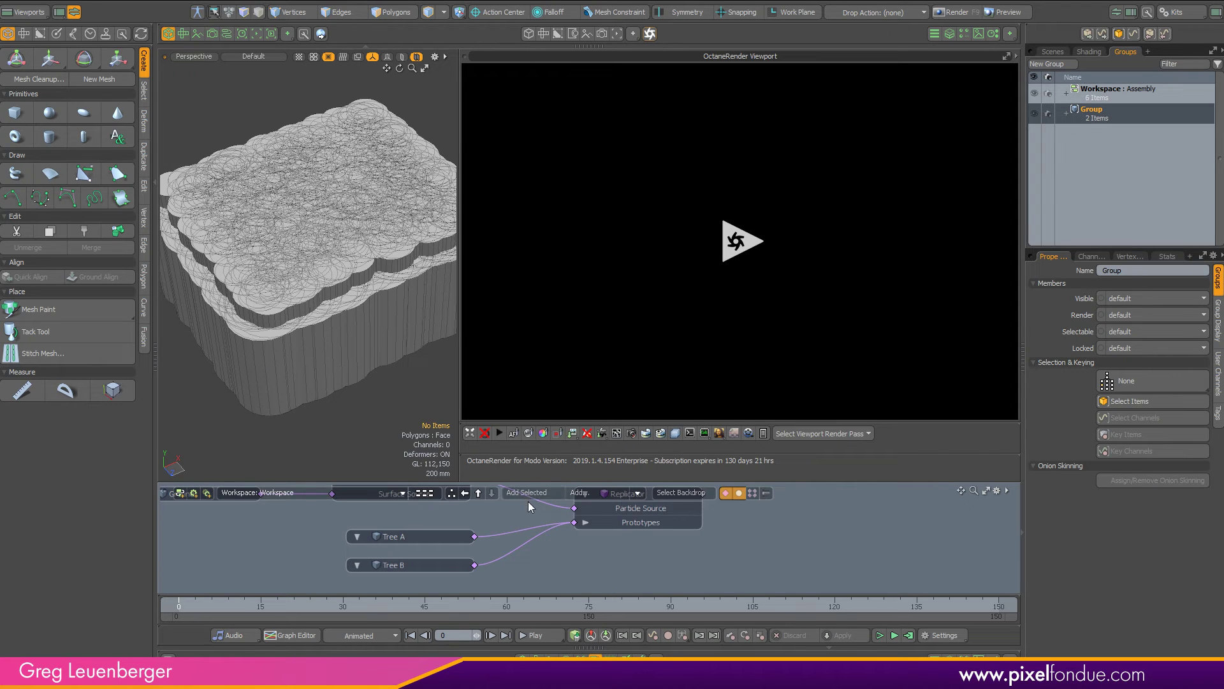
scroll(628, 531, "up", 3)
left_click_drag(592, 546, 431, 539)
mouse_move(597, 539)
left_mouse_down("alt")
mouse_move(597, 560)
mouse_move(592, 525)
mouse_move(572, 544)
mouse_move(597, 523)
left_mouse_up("alt")
scroll(594, 561, "down", 3)
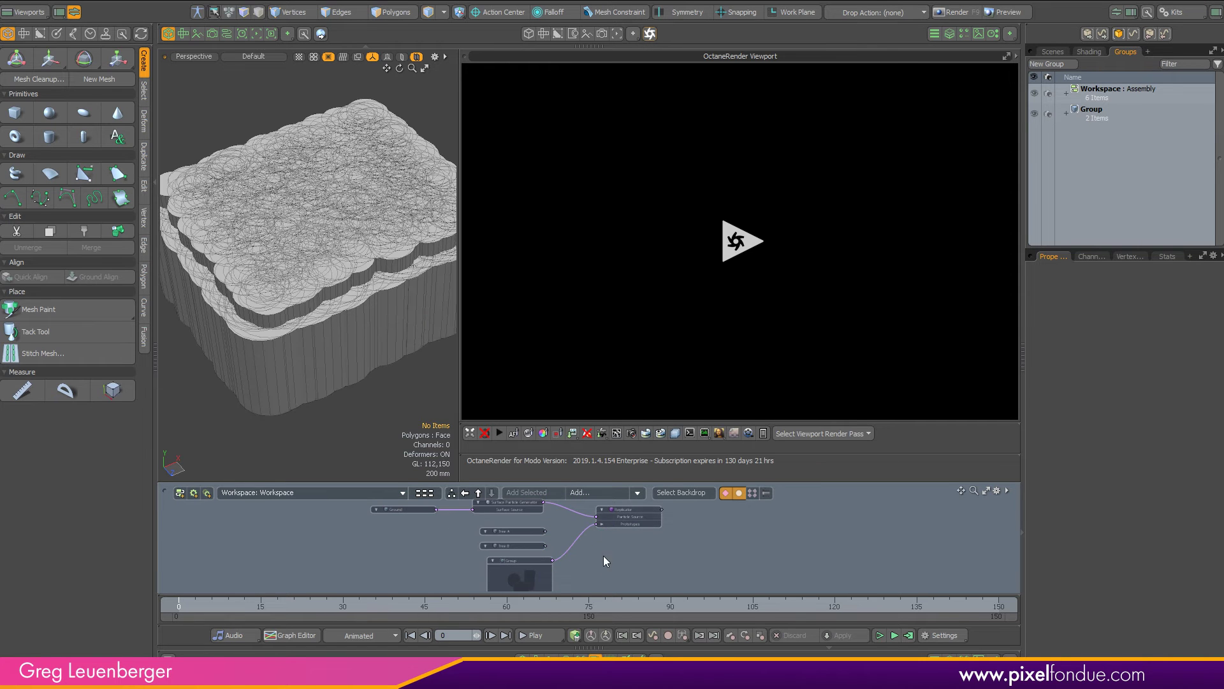
scroll(513, 535, "up", 5)
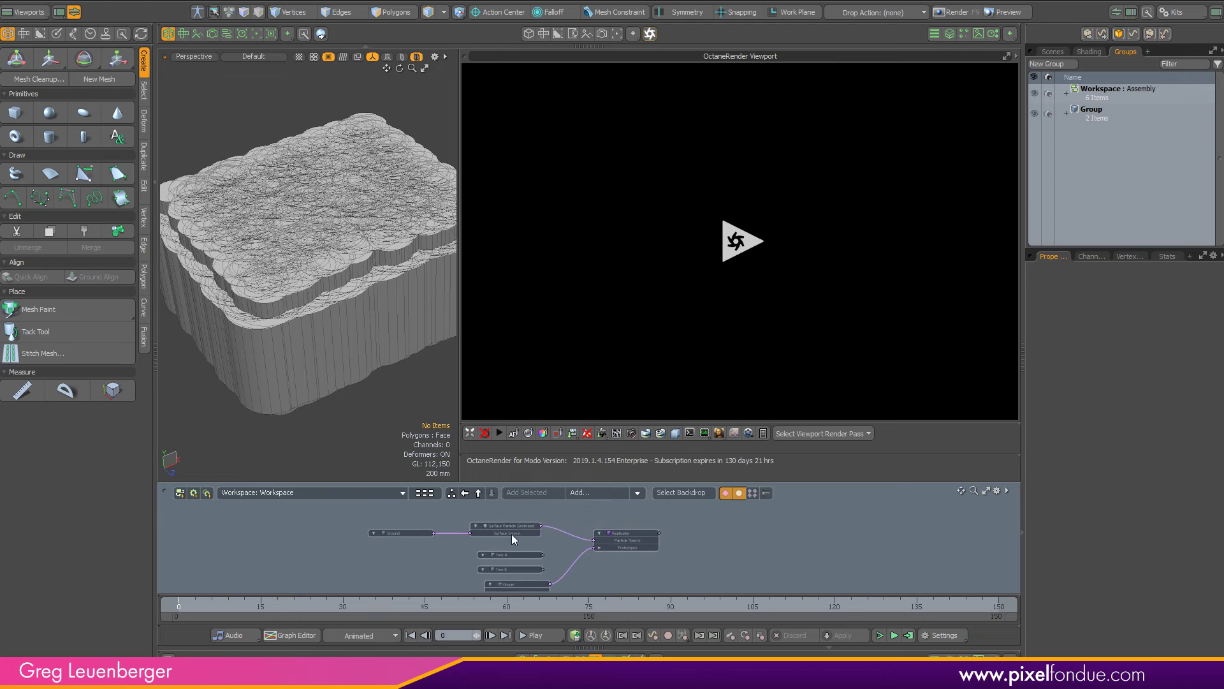
scroll(595, 562, "down", 3)
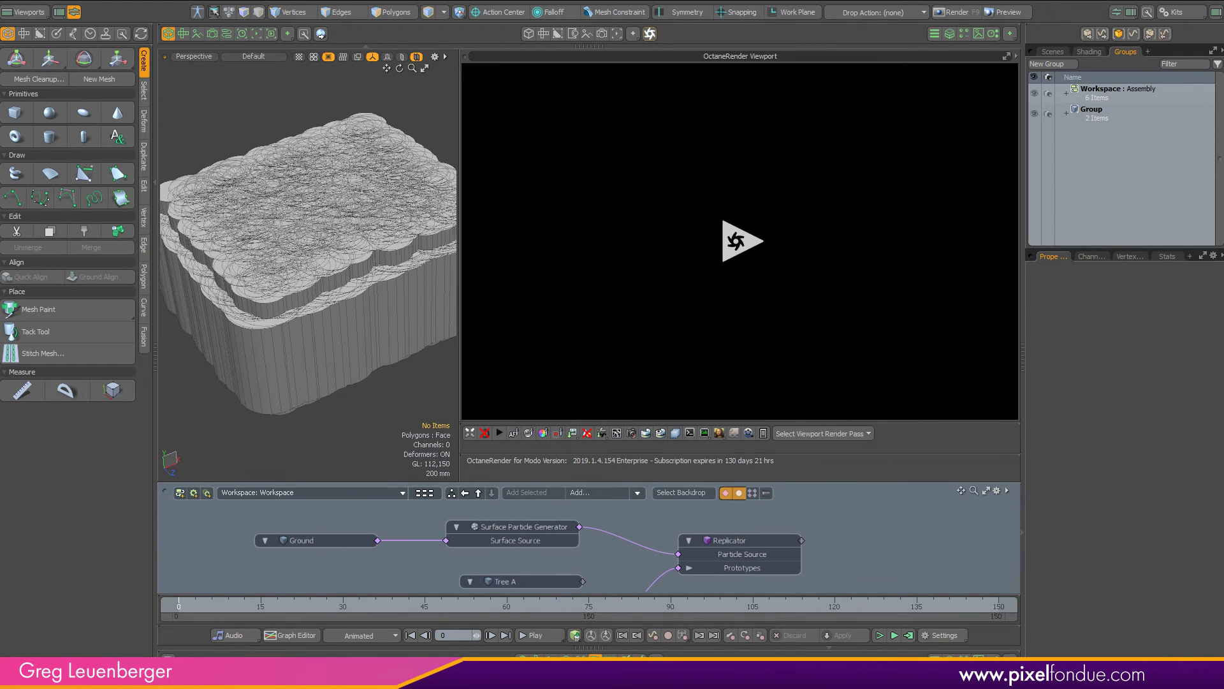
left_click(595, 657)
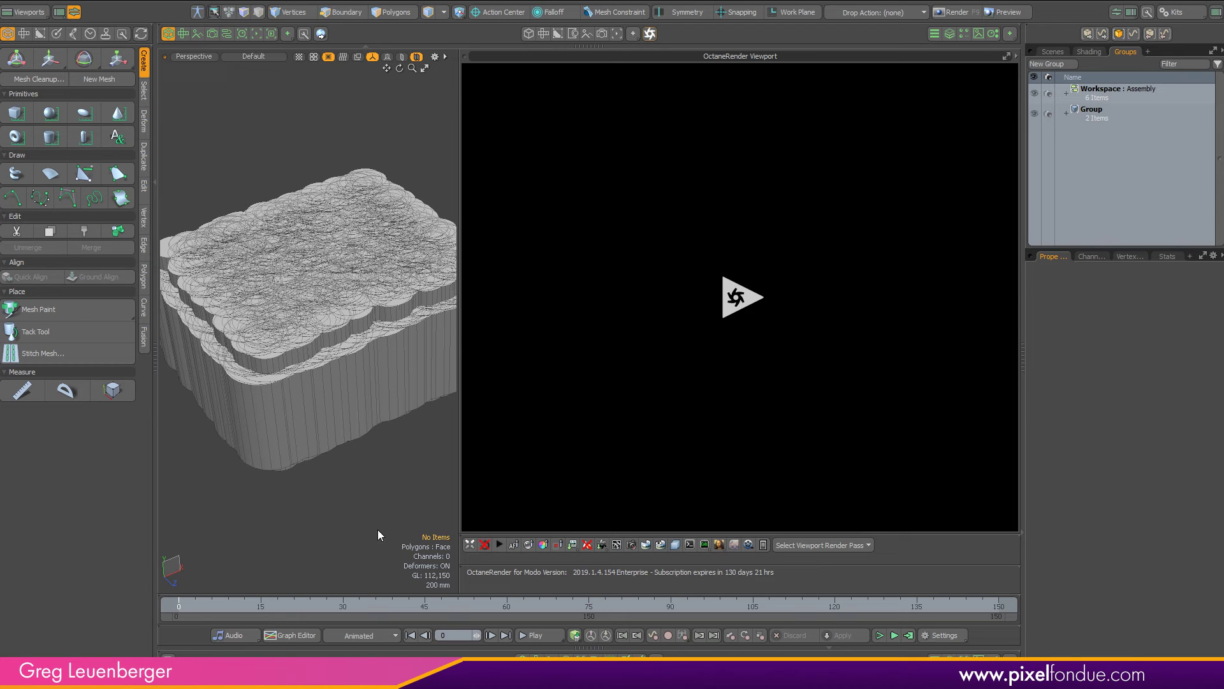
- Switch the perspective view to the render camera, and inspect the replicated trees in the Octane render from near and far
key("ctrl+space")
left_click(325, 484)
left_click_drag(396, 388, 465, 334, "ctrl+alt")
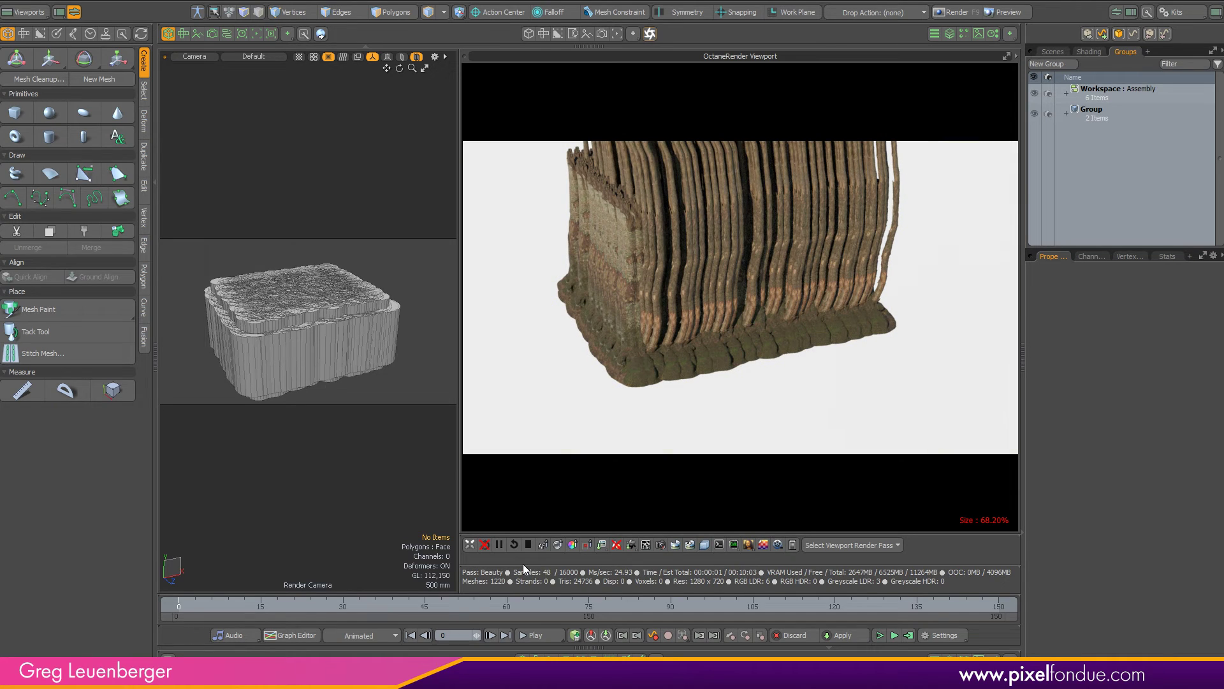
left_click_drag(309, 350, 383, 347, "alt")
scroll(330, 358, "down", 5)
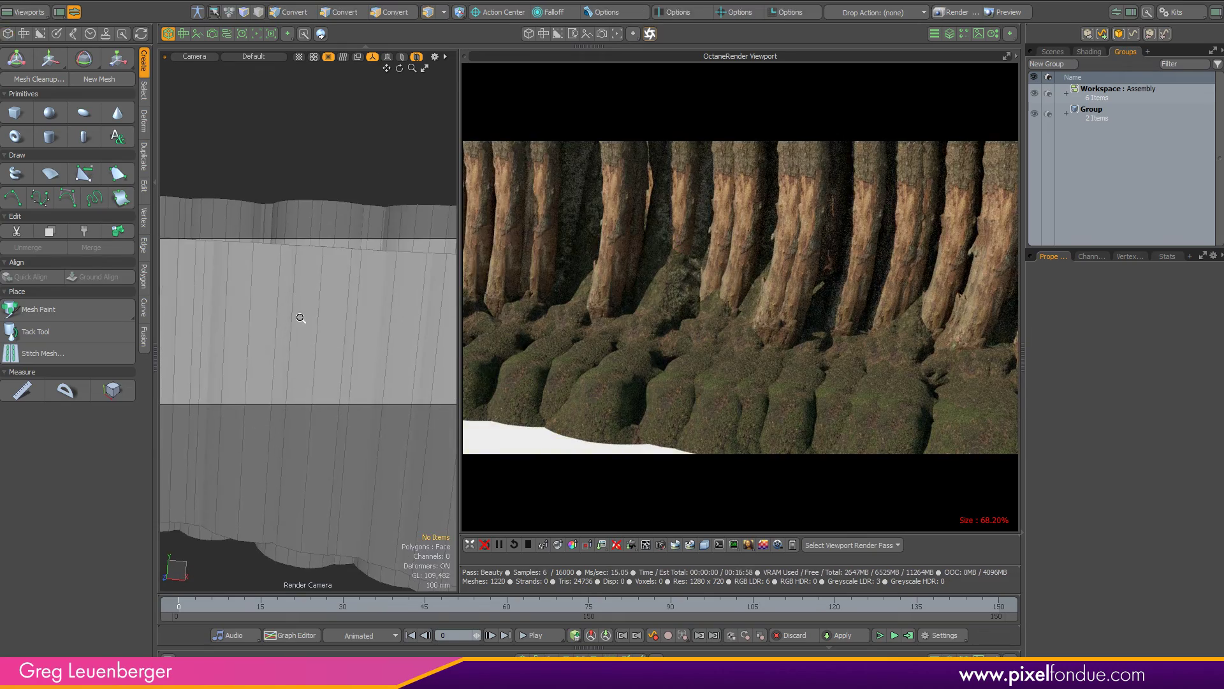
left_click_drag(300, 317, 424, 320, "ctrl+alt")
left_click_drag(300, 320, 377, 336, "alt")
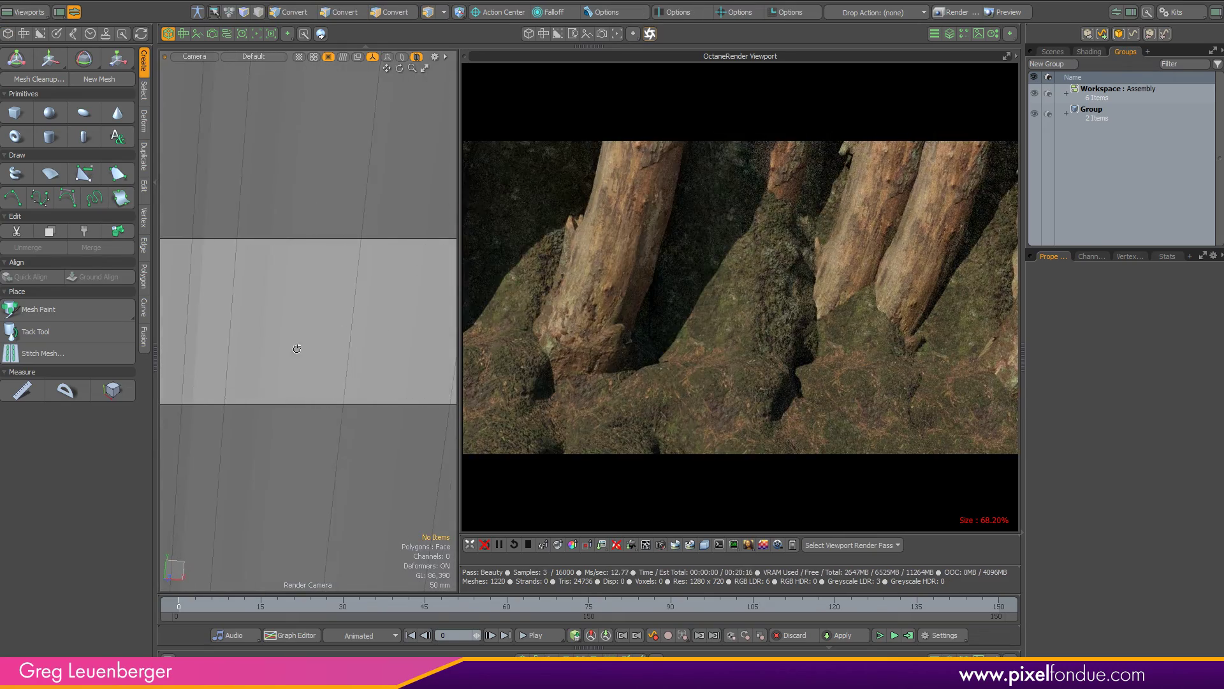
left_click_drag(297, 348, 366, 355, "alt")
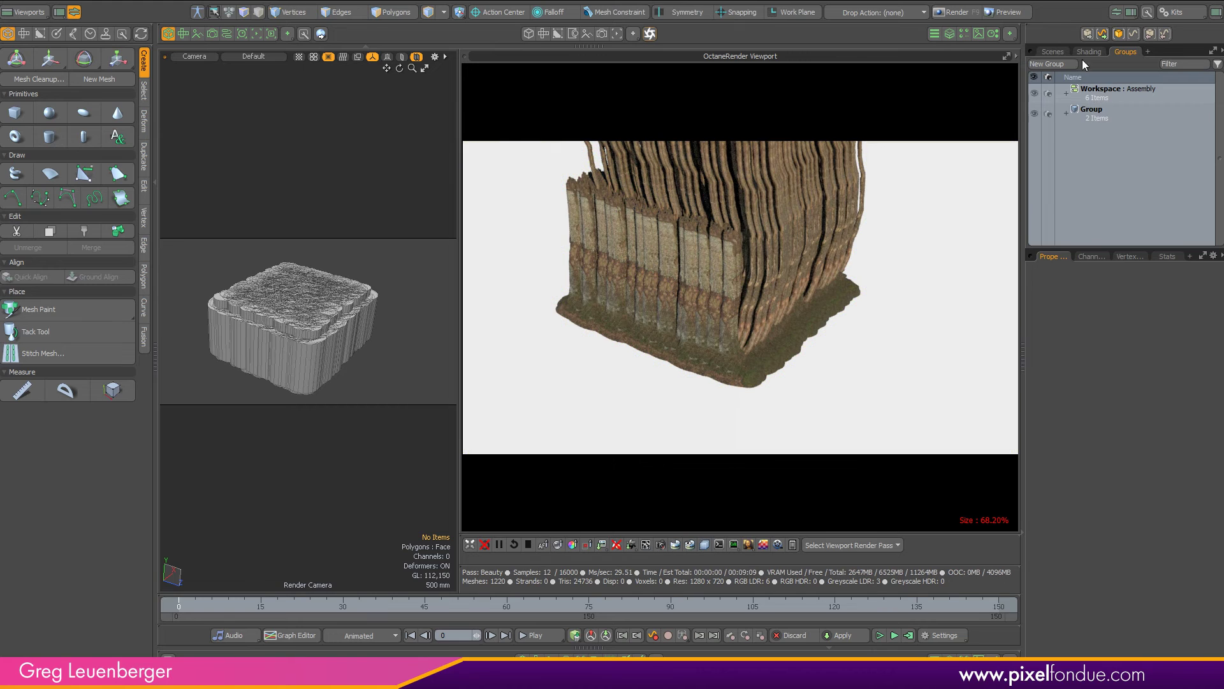
- Try an average spacing of 1 m on the Surface Particle Generator and settle on 330 mm
left_click(1053, 51)
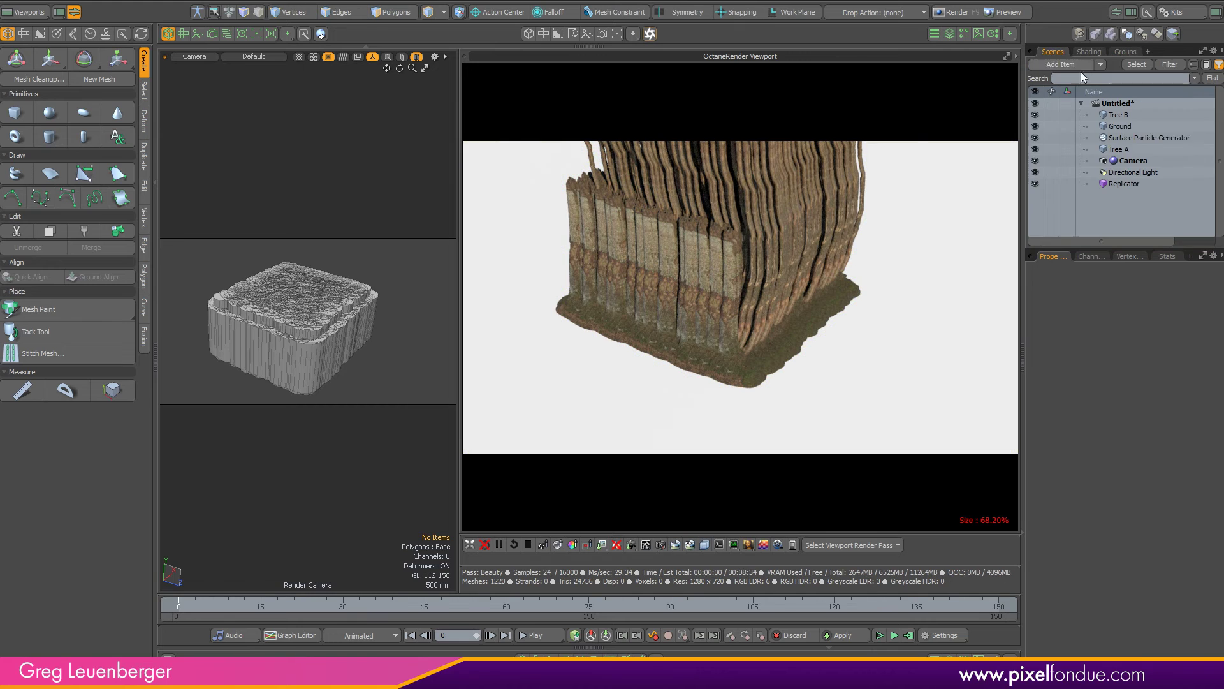
left_click(1130, 129)
left_click(1129, 138)
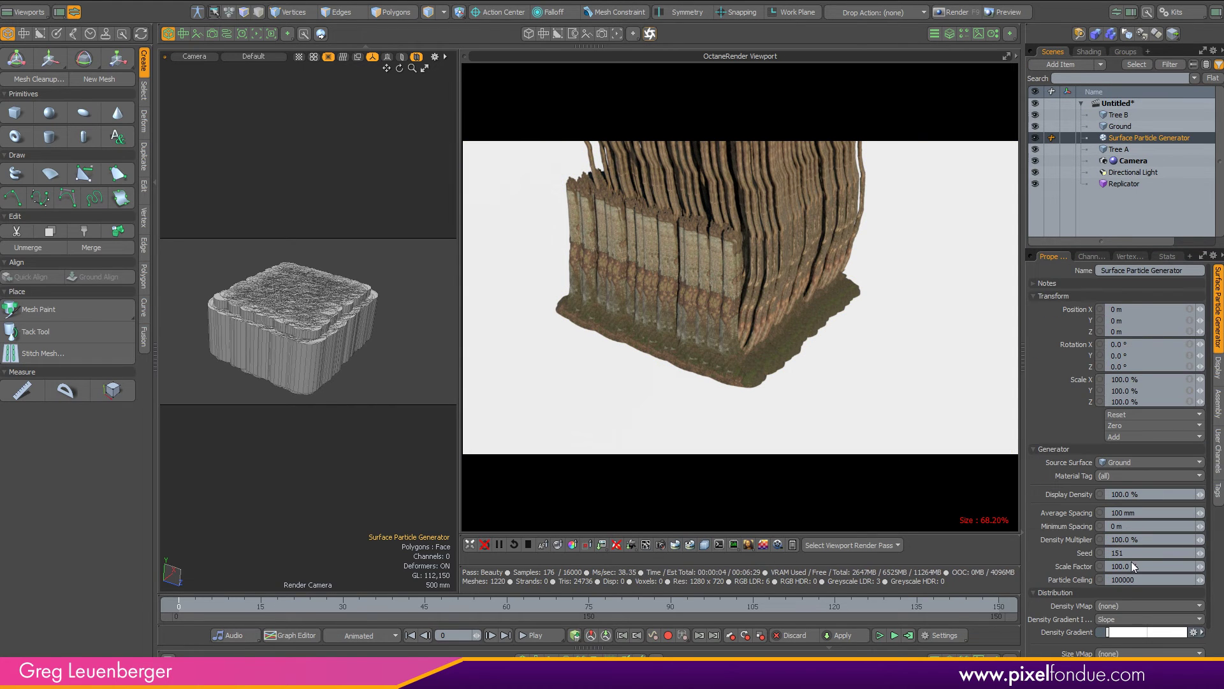
left_click(1149, 510)
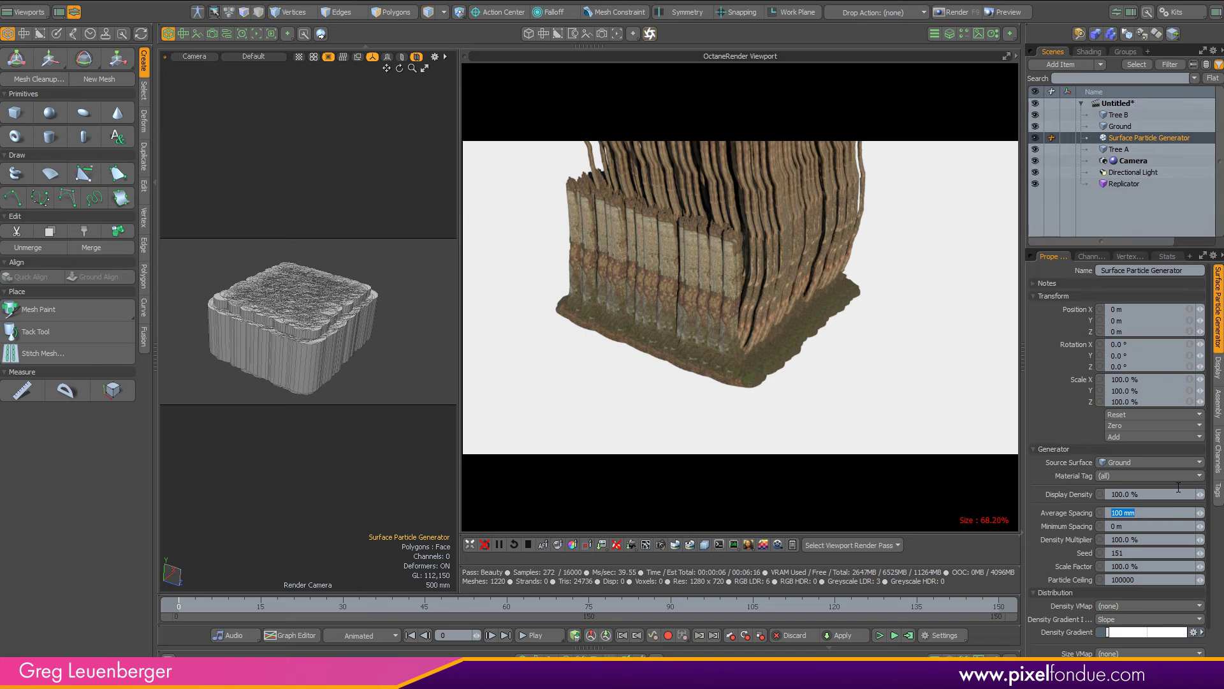
type("1")
key("Return")
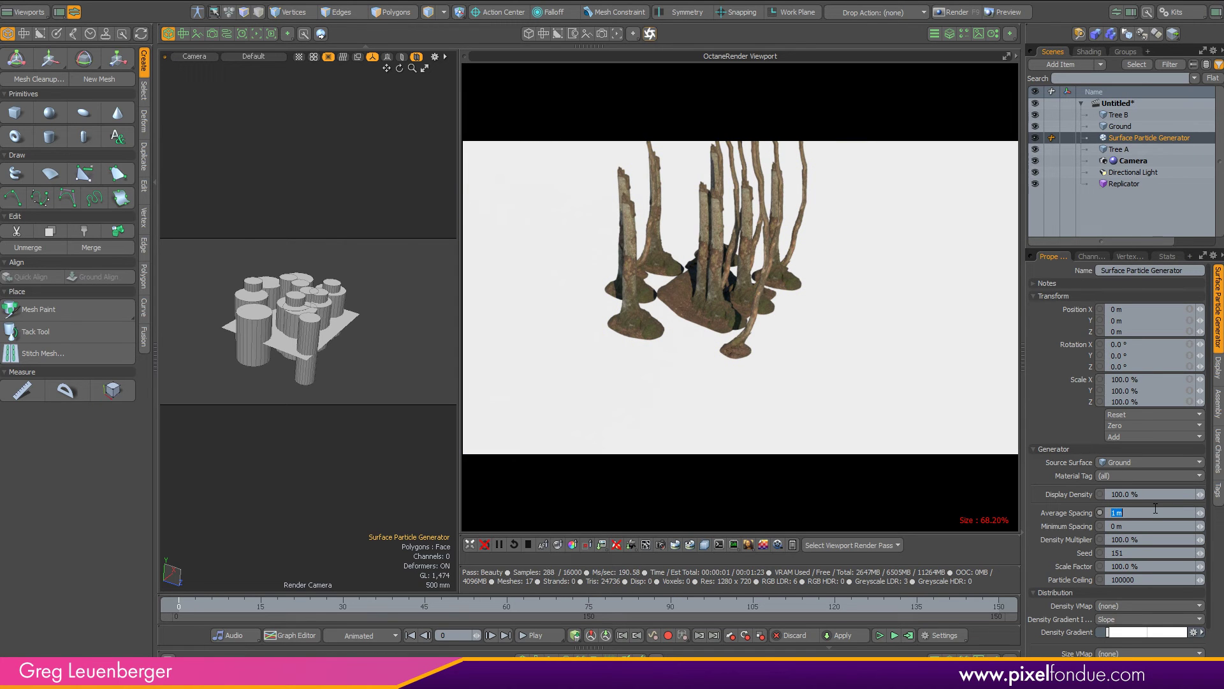
type(".3")
key("Return")
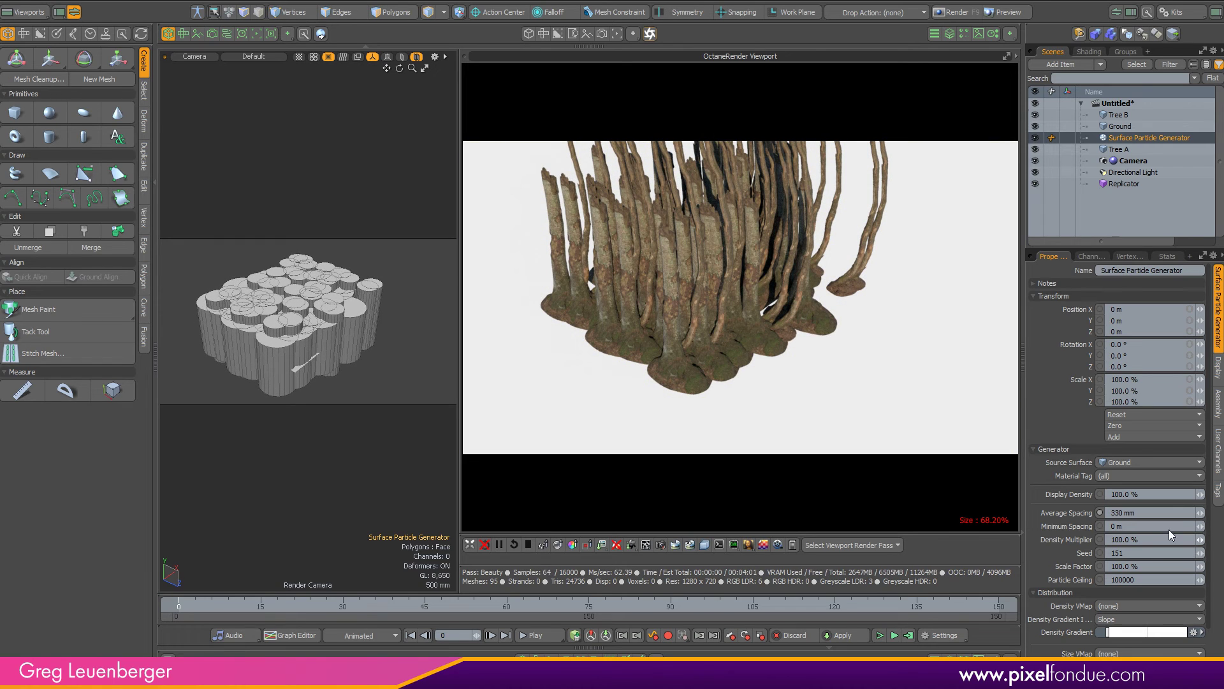
- Set the Replicator's random scale to 75% on all axes and its random Y twist to 360°, and view the varied trees from several angles
left_click(1137, 182)
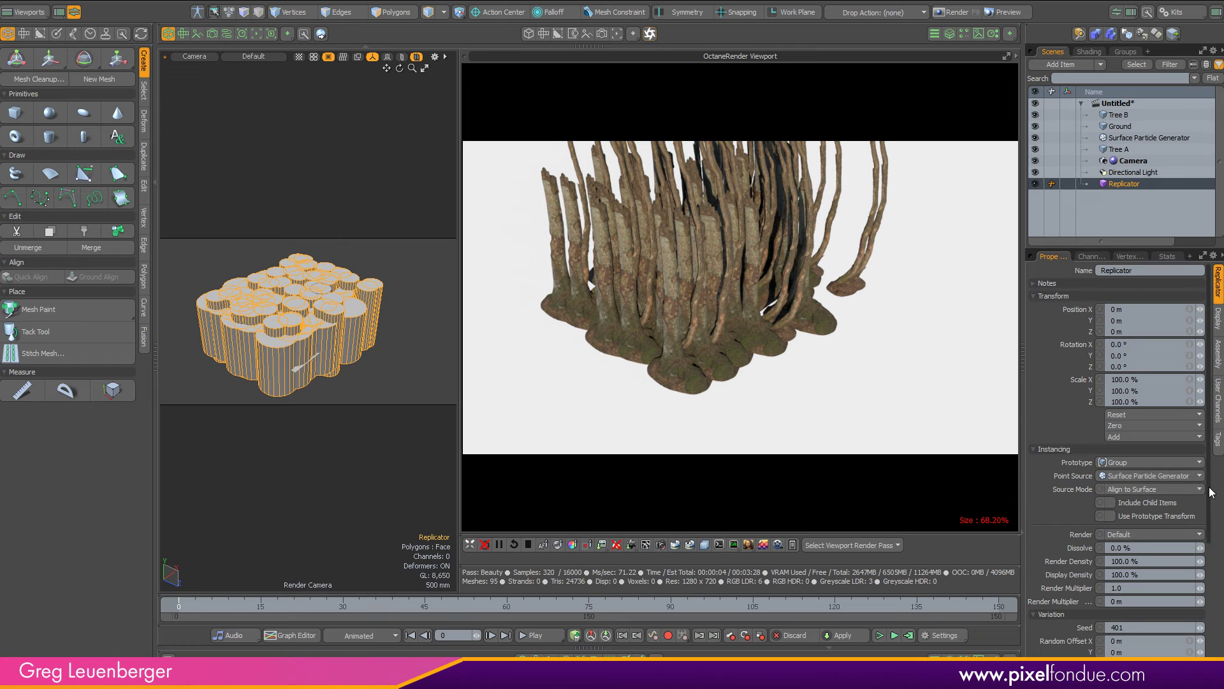
scroll(1211, 493, "down", 5)
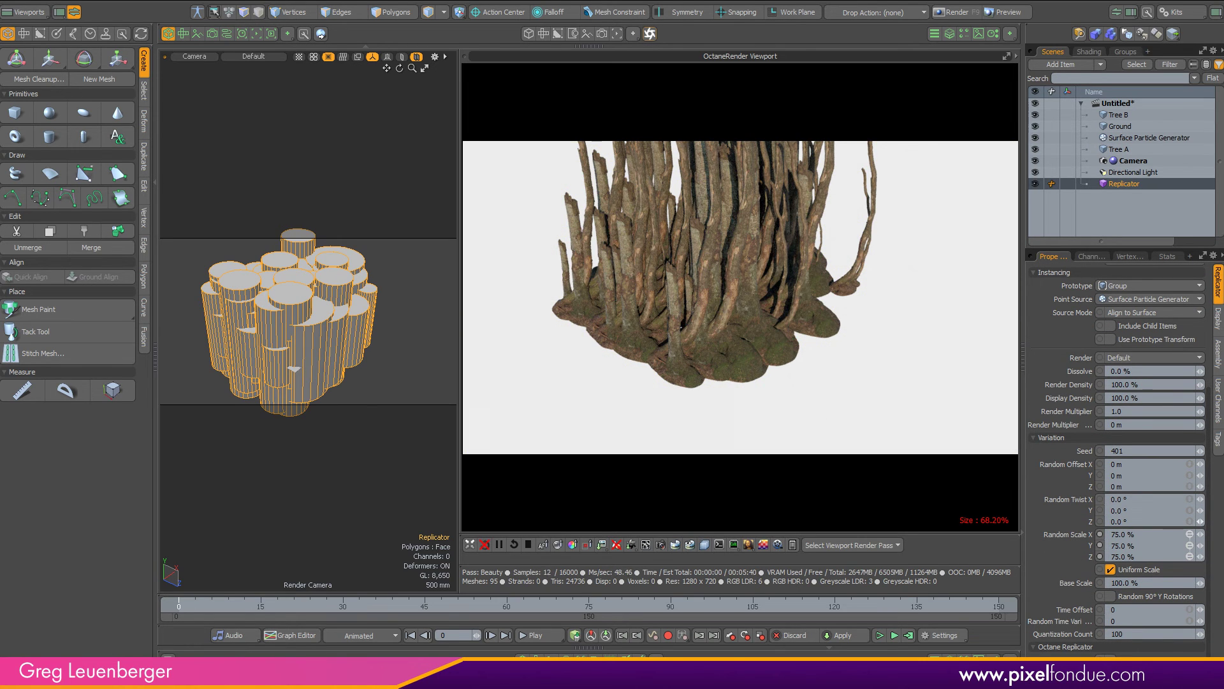
left_click(1154, 510)
type("360")
key("Return")
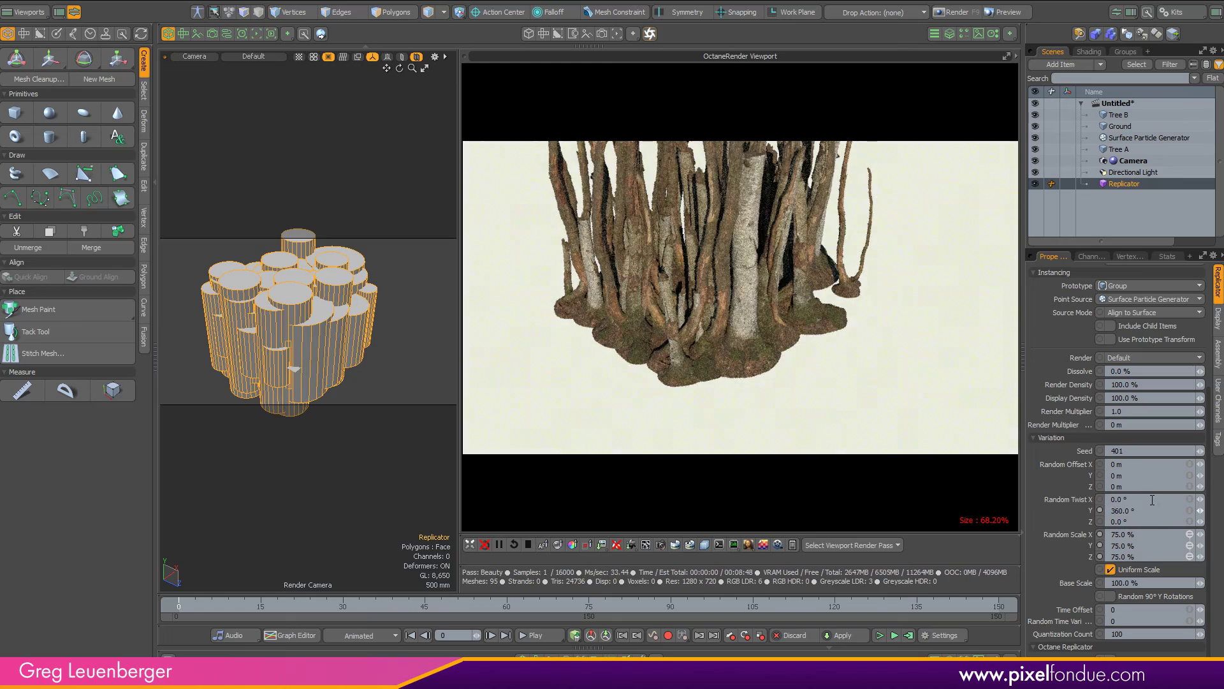
left_click_drag(302, 297, 271, 364, "alt")
left_click_drag(346, 363, 325, 423, "alt")
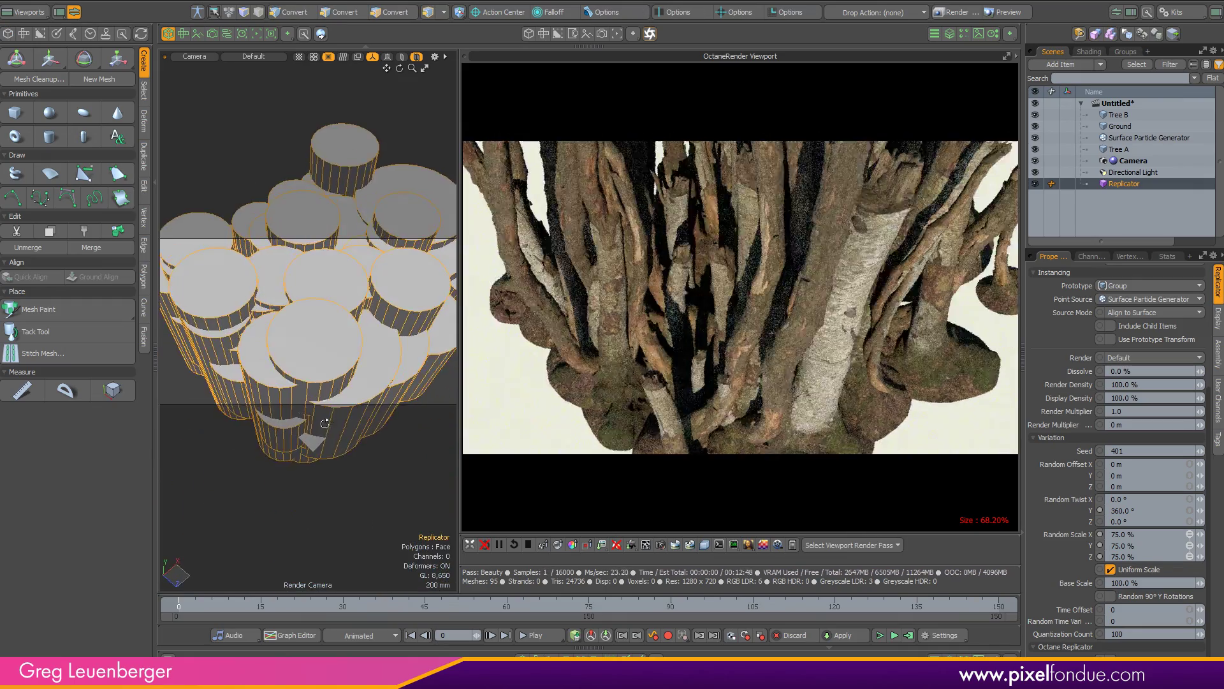
left_click_drag(316, 364, 355, 356, "alt")
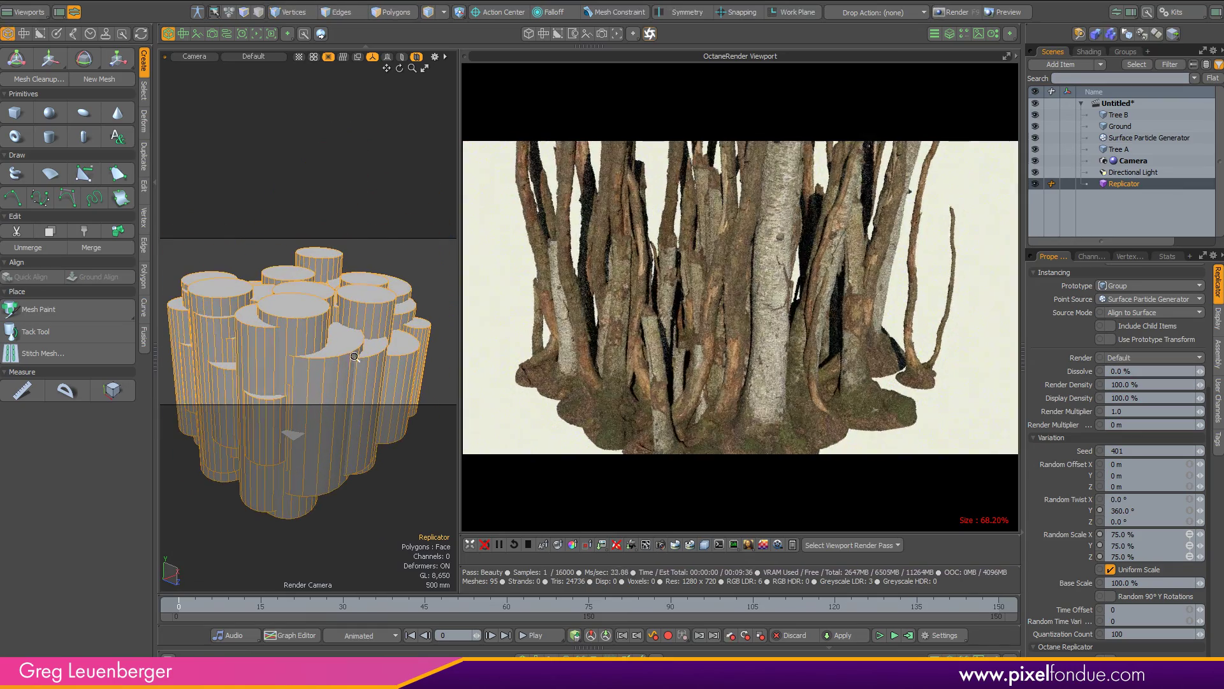